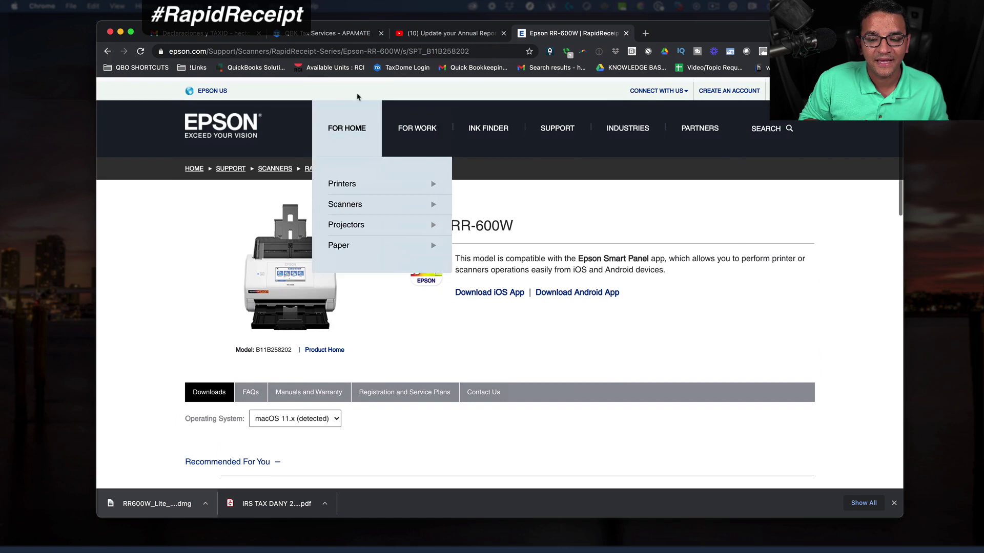
Expand the Utilities downloads to check Epson ScanSmart v3.6.1, then collapse the section again.
scroll(356, 209, "down", 3)
scroll(165, 216, "down", 2)
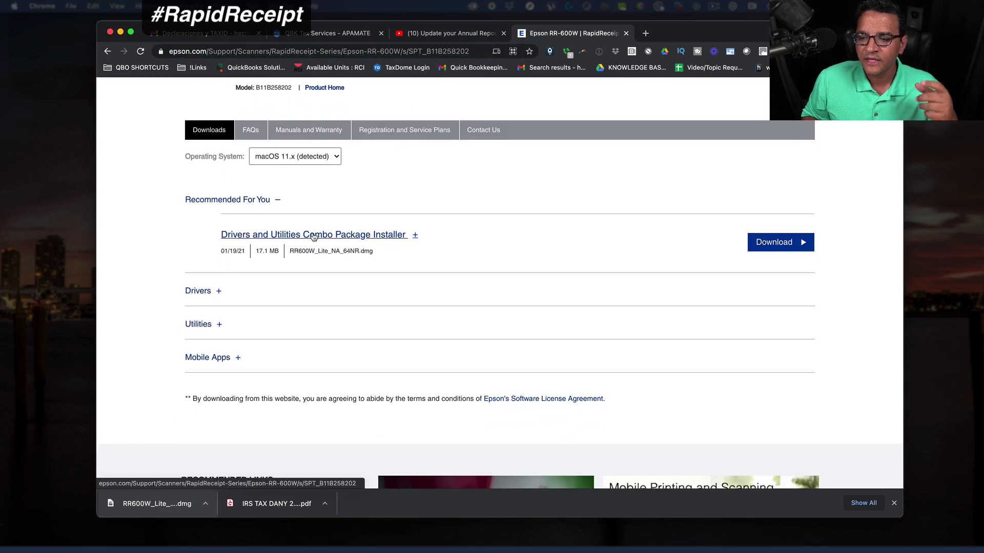
left_click(198, 324)
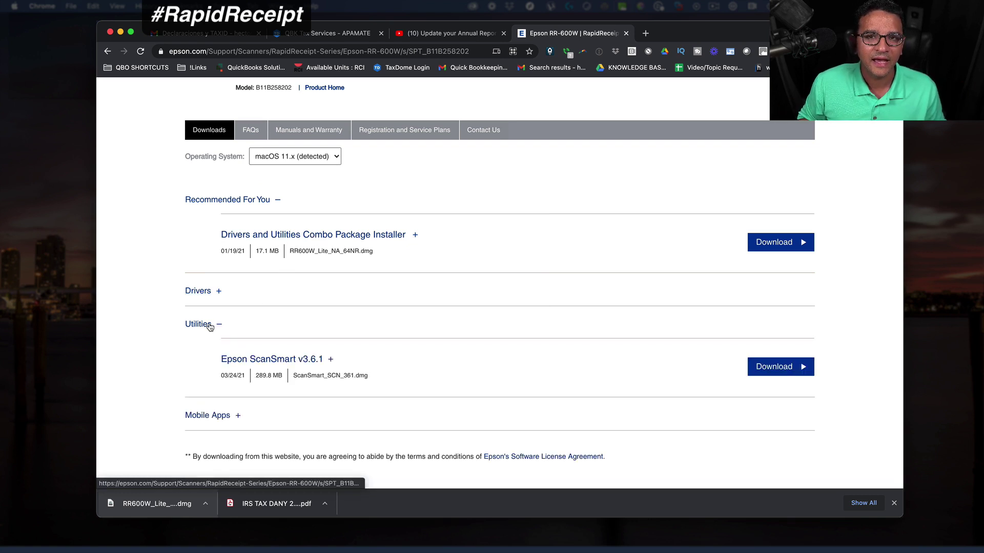
left_click(210, 327)
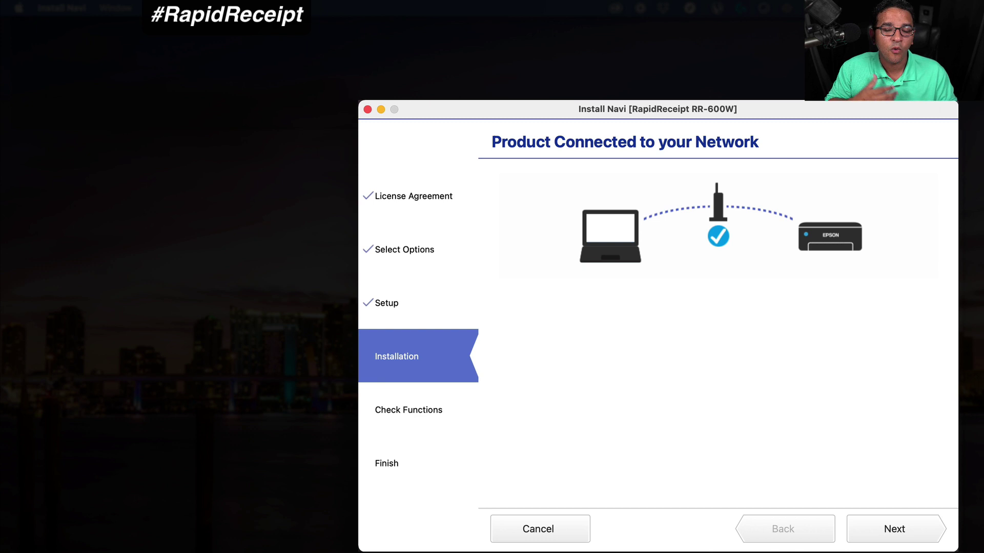
Advance through the network confirmation and test scanning instructions, then skip the test scan.
left_click(897, 533)
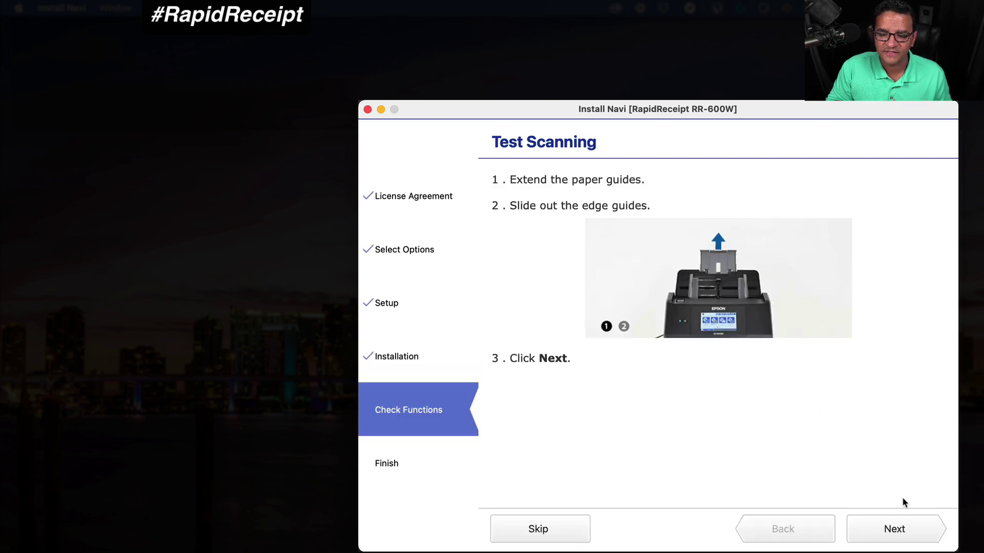
left_click(898, 530)
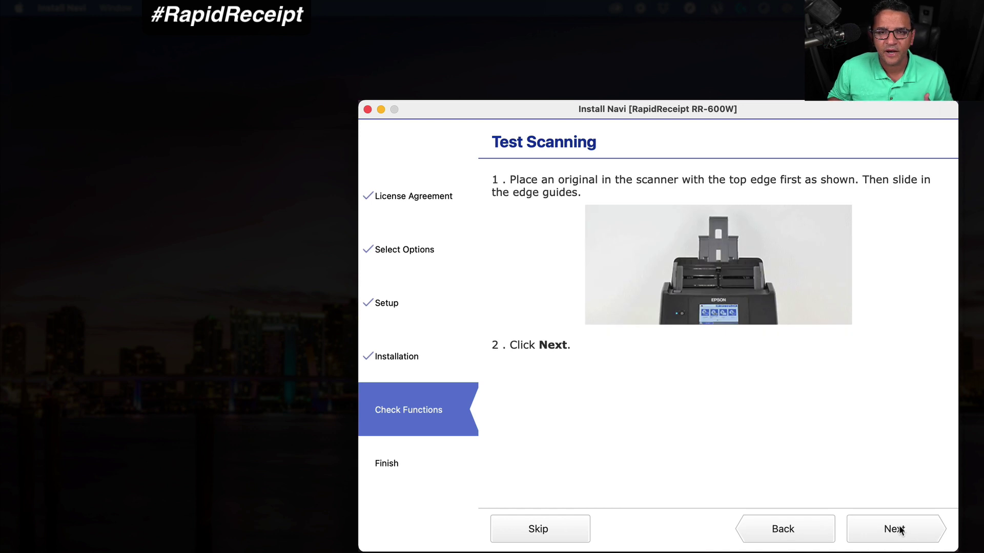
left_click(897, 529)
left_click(898, 530)
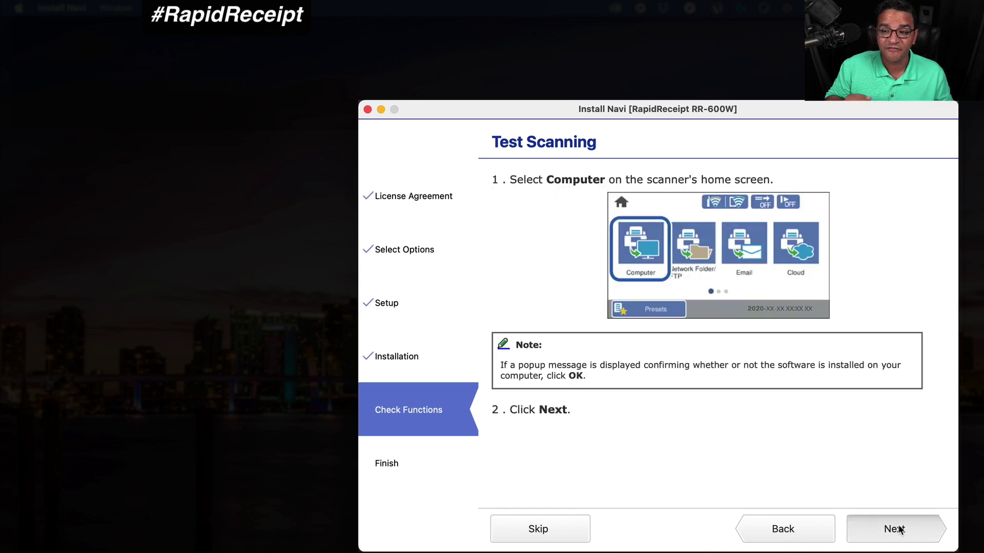
left_click(897, 530)
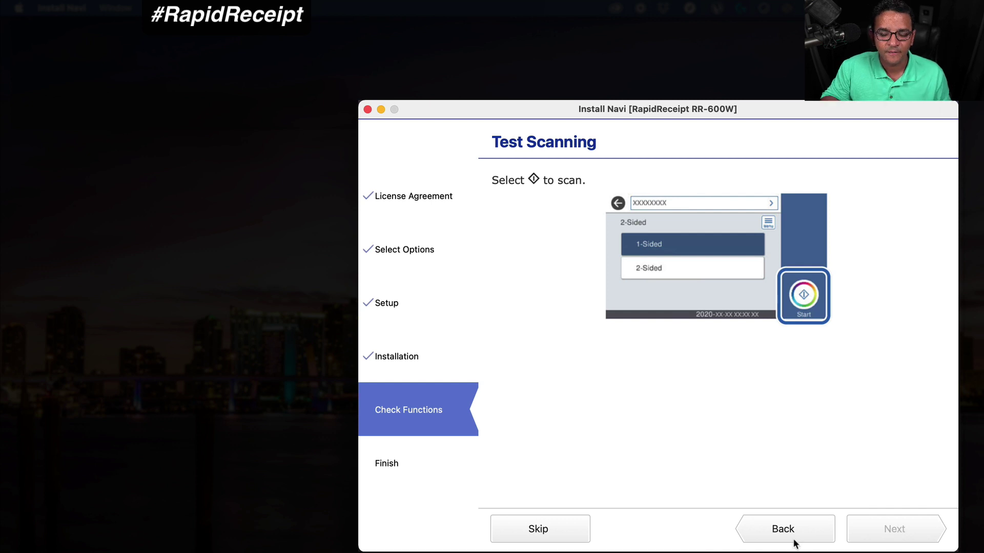
left_click(547, 530)
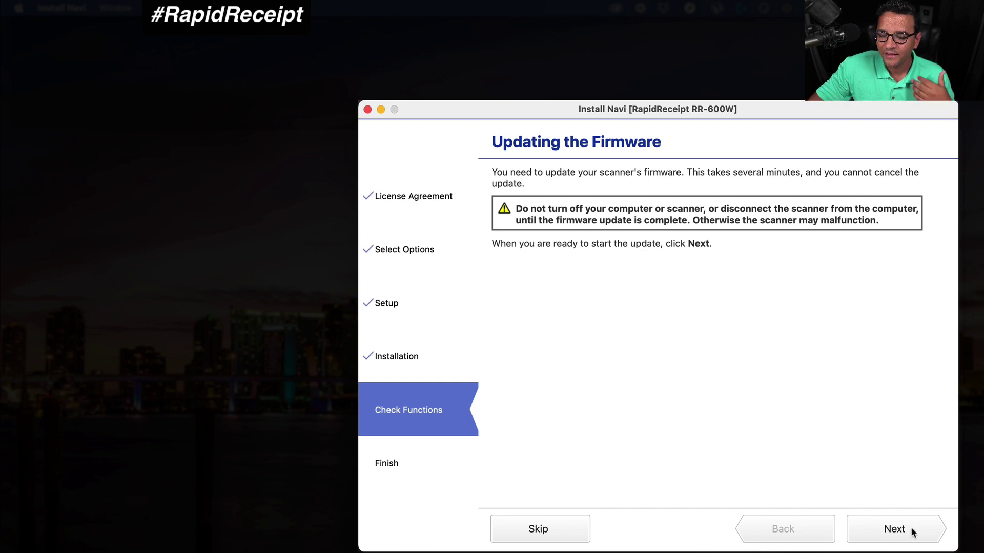
Update the scanner firmware and begin the Express Registration by entering the first name.
left_click(911, 530)
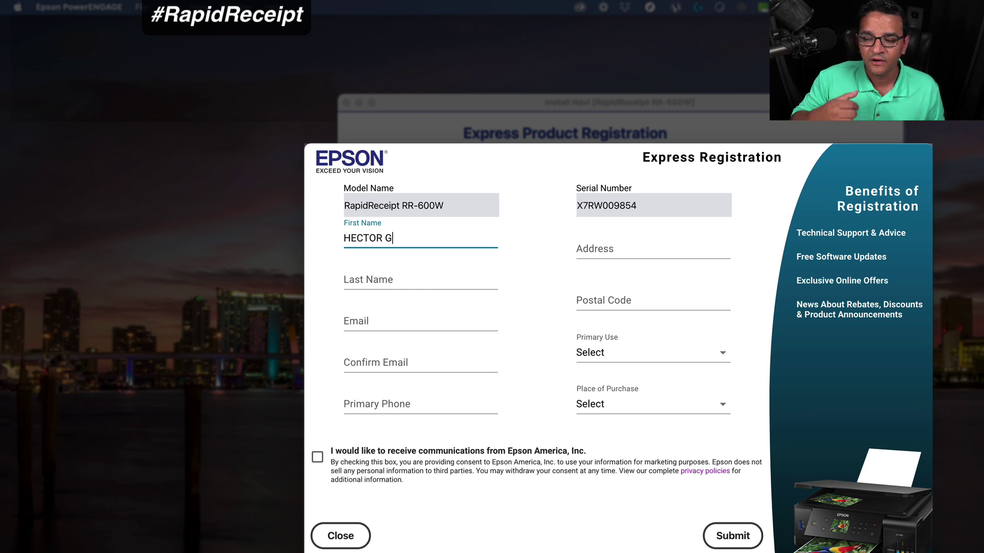
type("ARCI")
key("Tab")
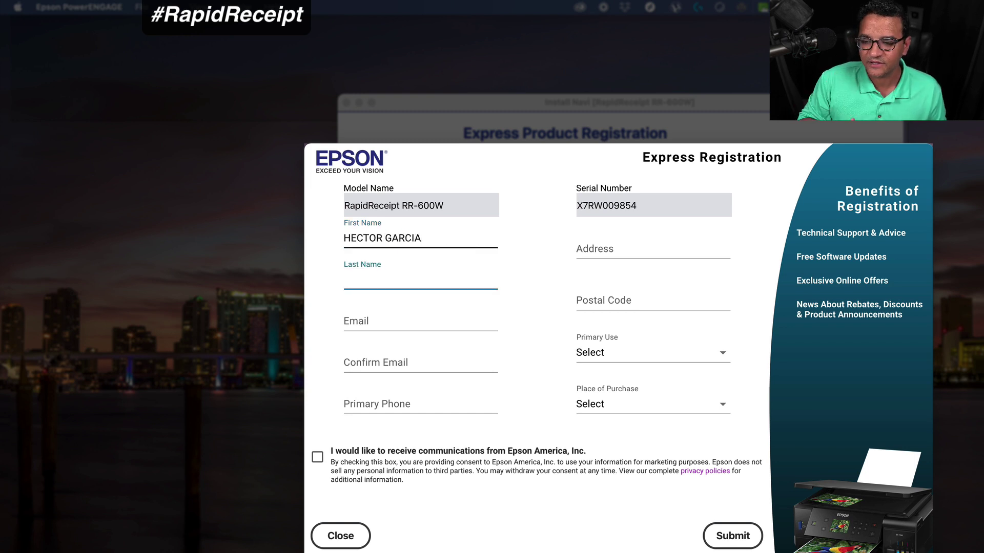
key("shift+Tab")
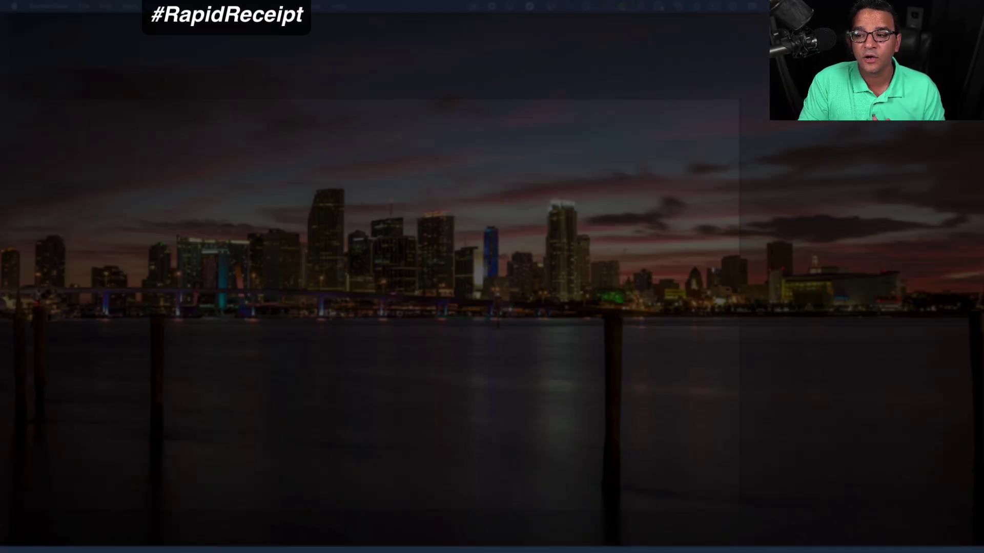
Launch Epson ScanSmart via Spotlight and select the network-connected RR-600W scanner at 10.1.10.5.
key("super+space")
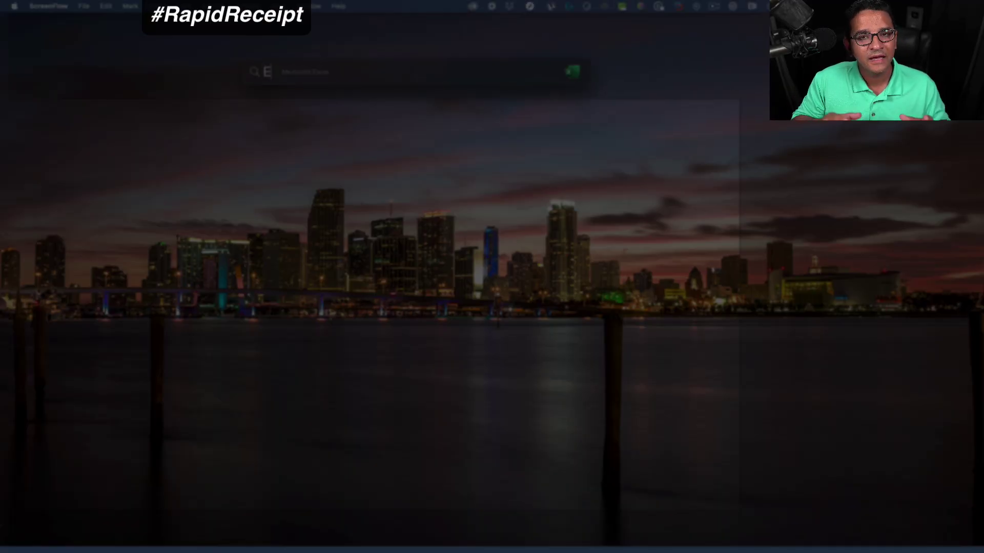
type("EPSON")
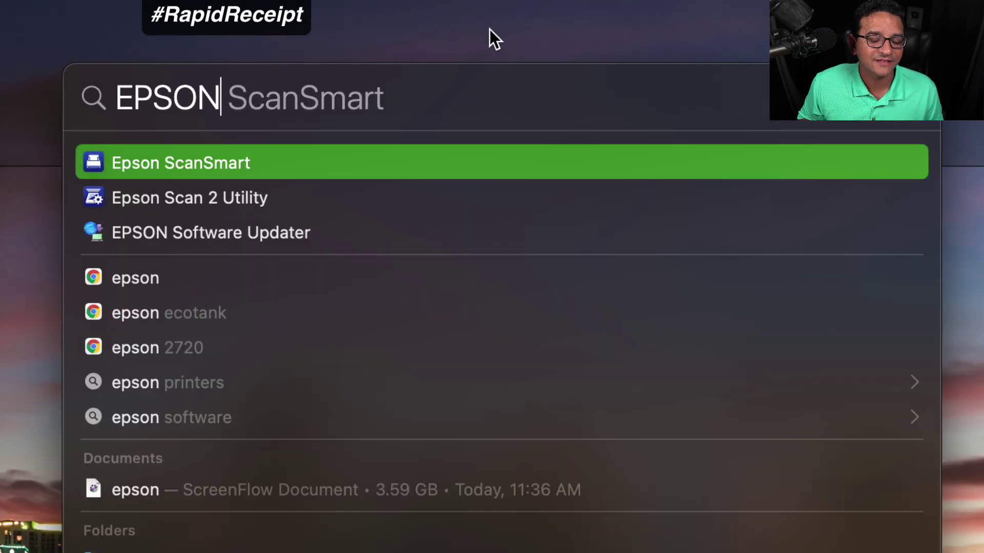
left_click(196, 163)
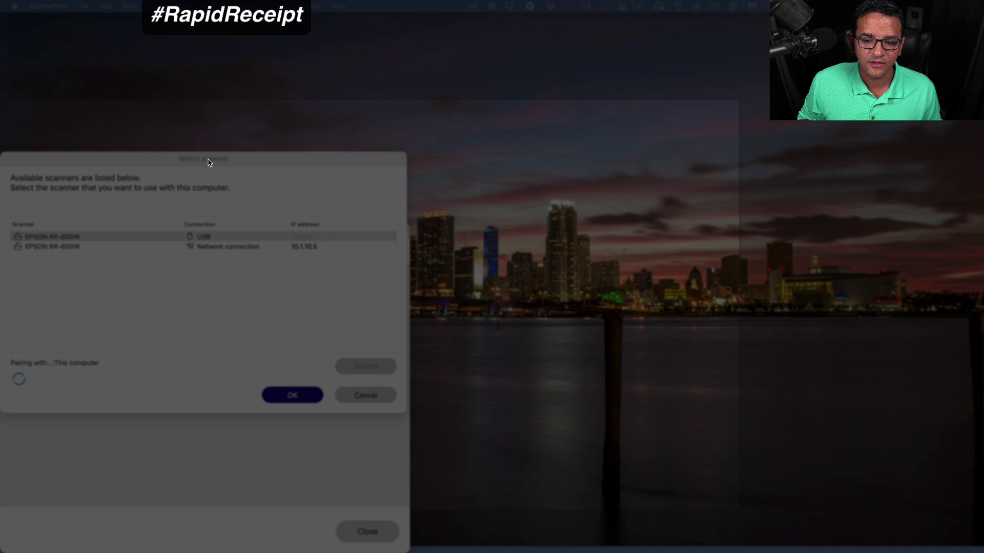
left_click_drag(180, 163, 544, 69)
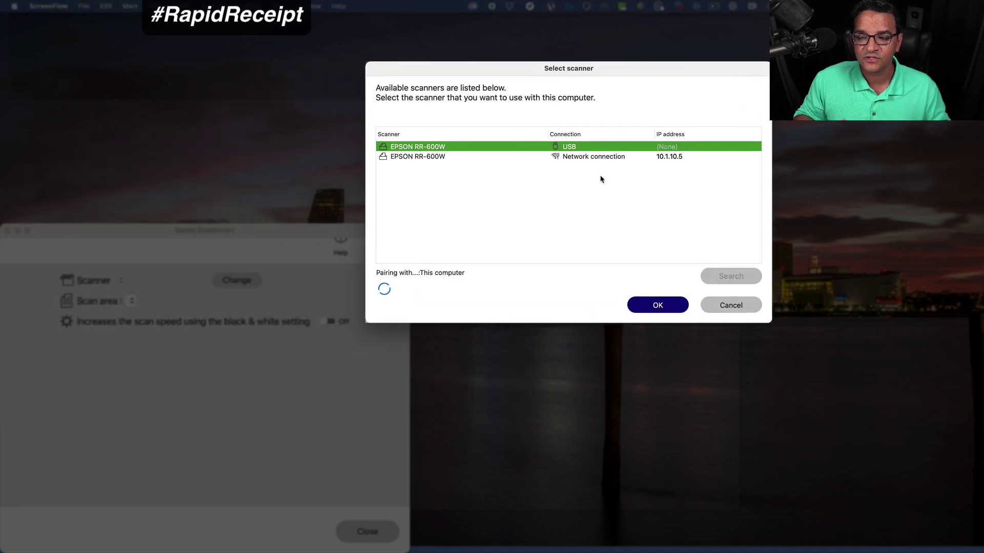
left_click(576, 159)
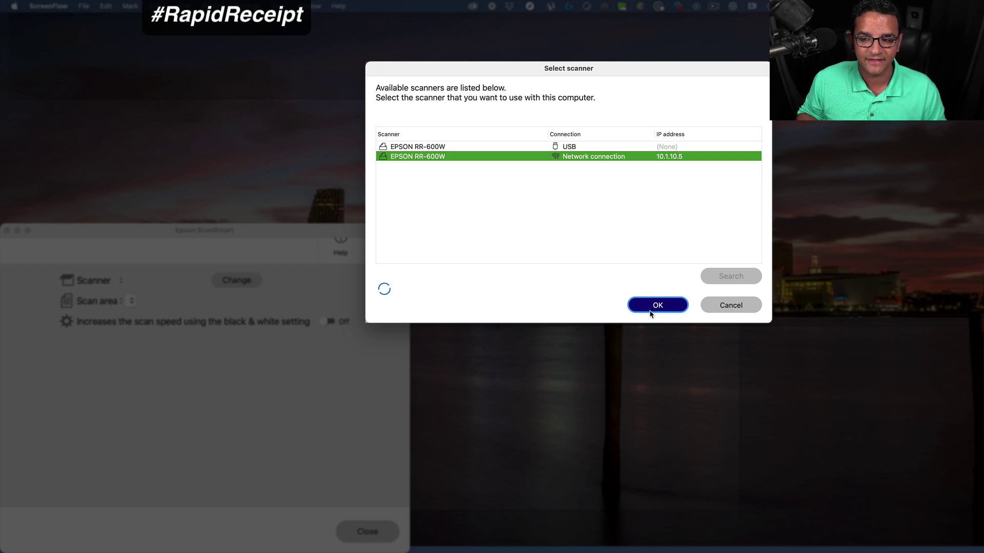
left_click(650, 313)
left_click_drag(199, 231, 473, 86)
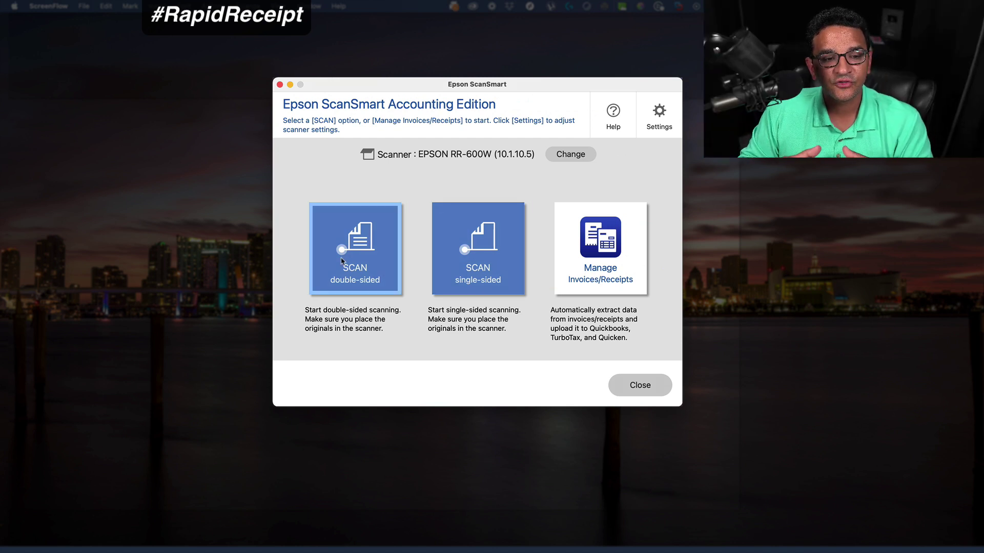
Run a double-sided scan of the page stack.
left_click(358, 260)
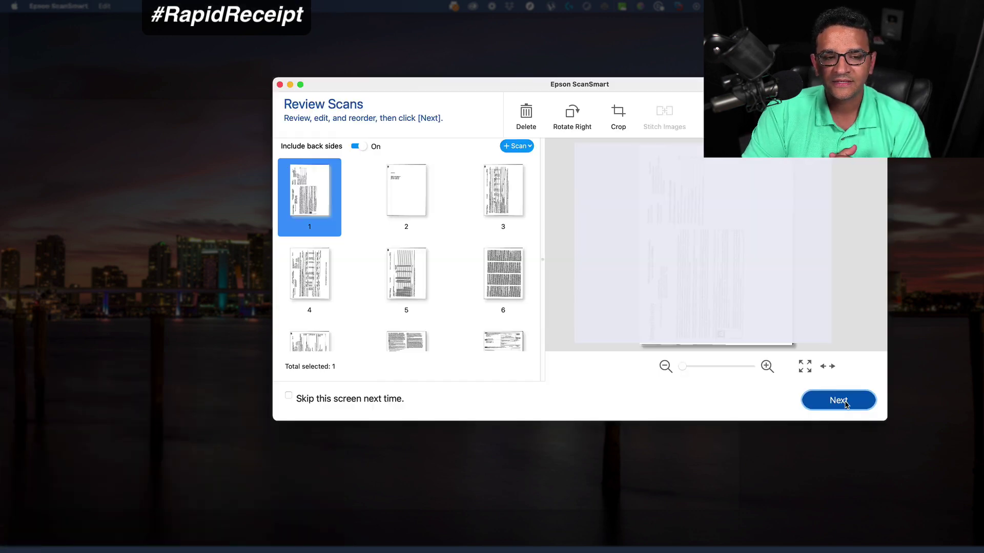
Save the 22 reviewed pages as a PDF in the Documents folder.
left_click(844, 402)
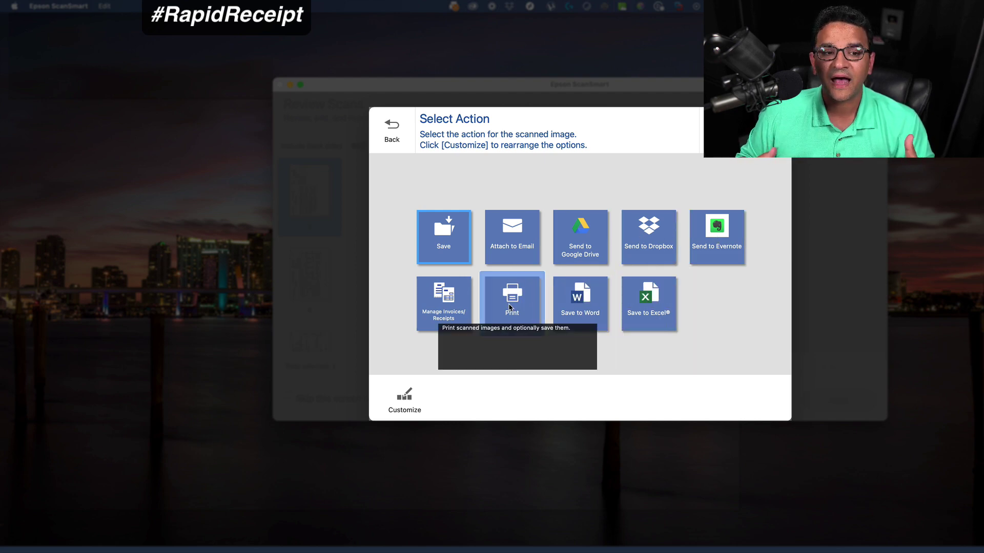
left_click(444, 231)
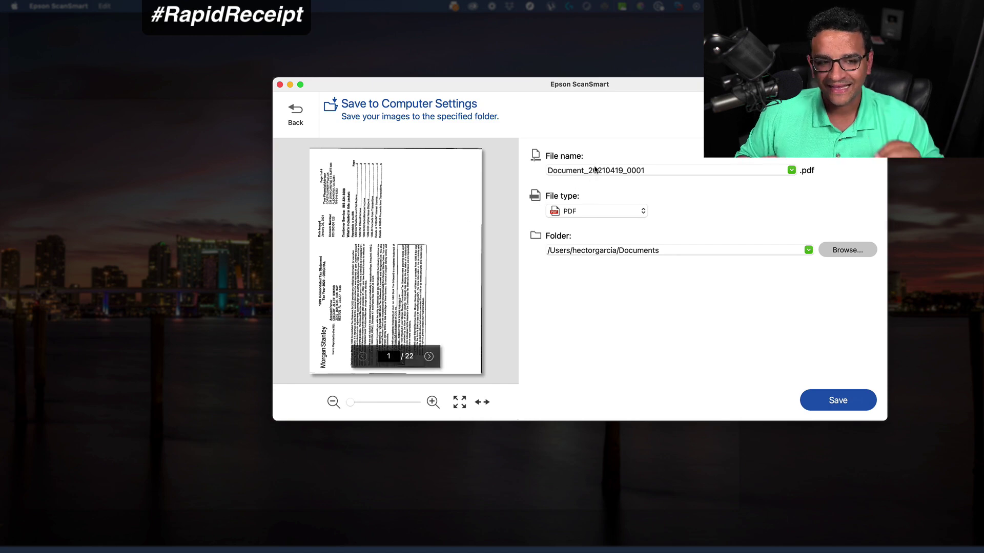
left_click(841, 402)
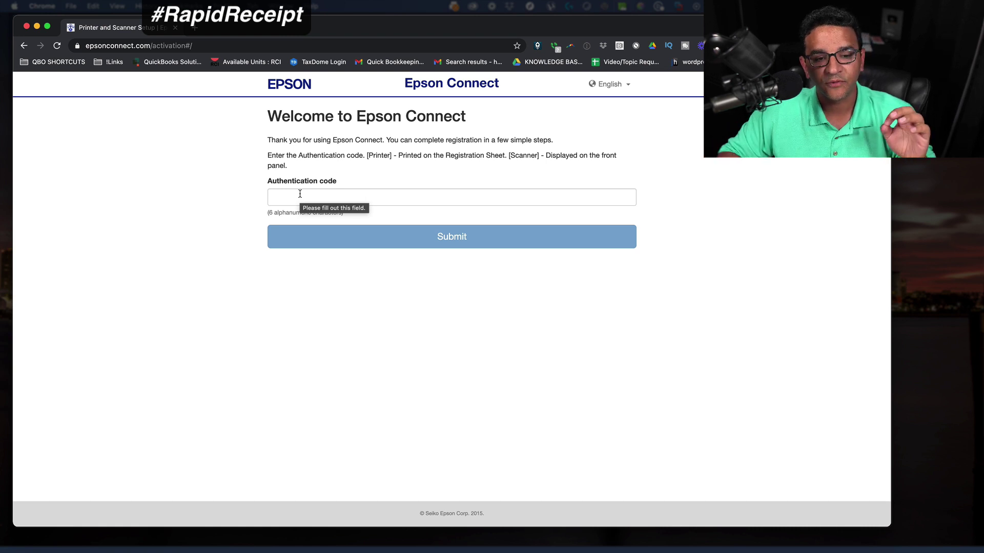
Enter and submit the Epson Connect authentication code, correcting a mistyped character.
left_click(300, 193)
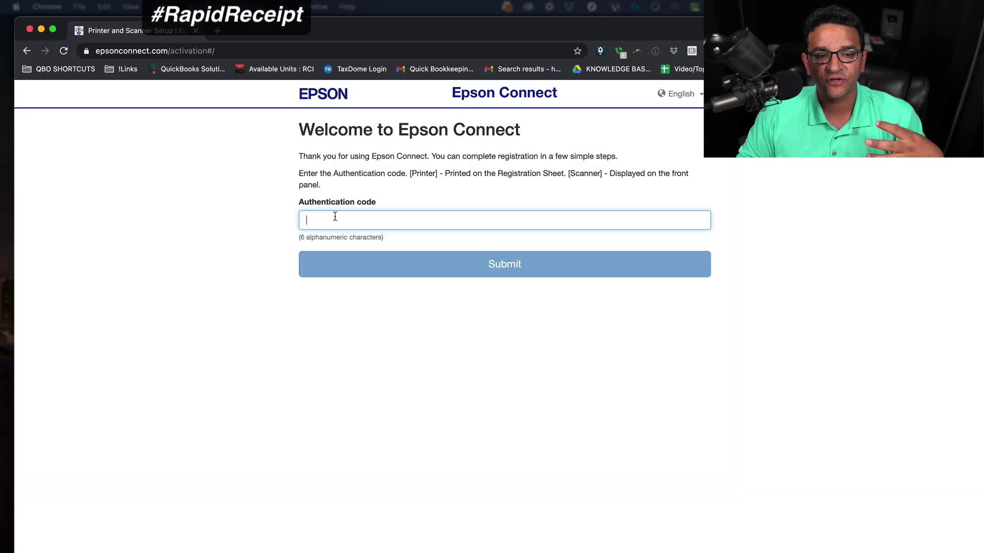
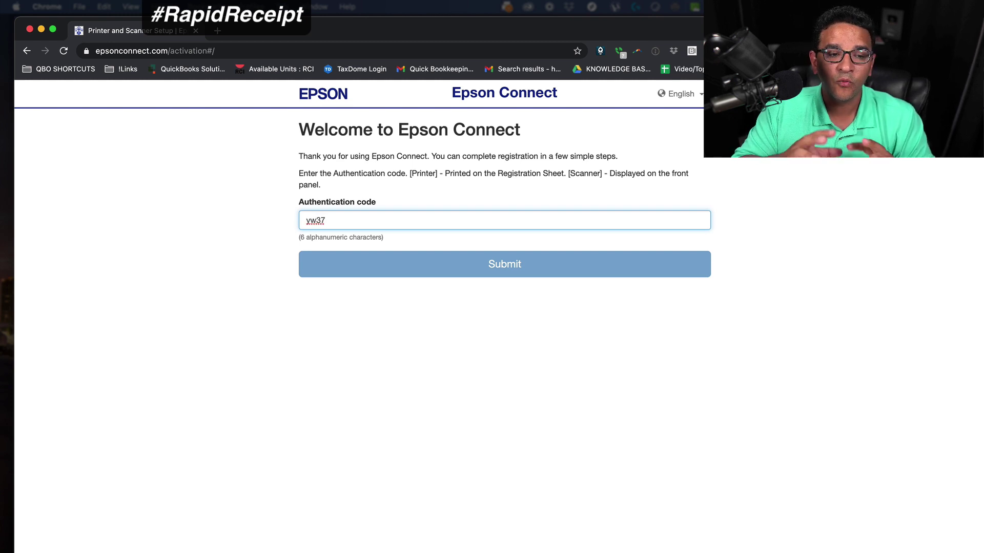
key("Left")
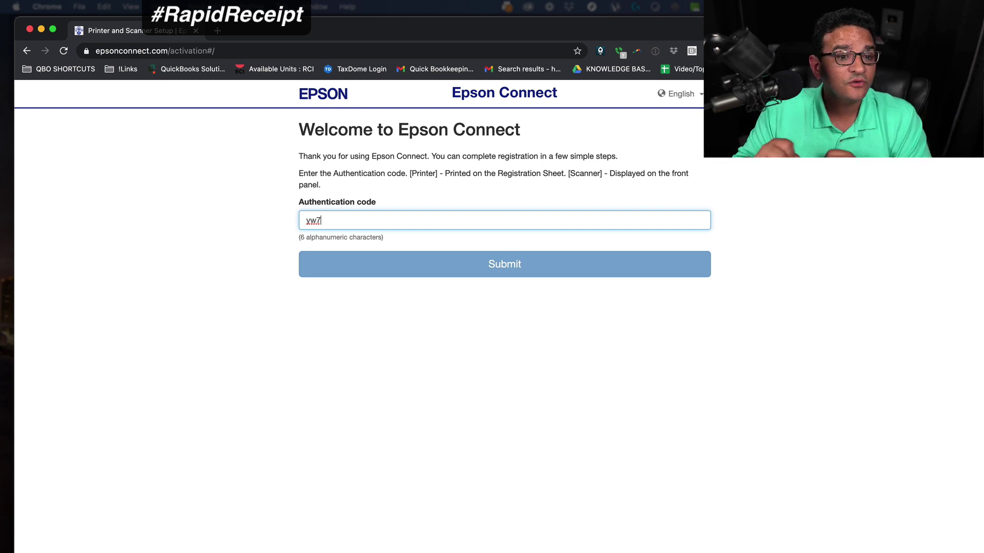
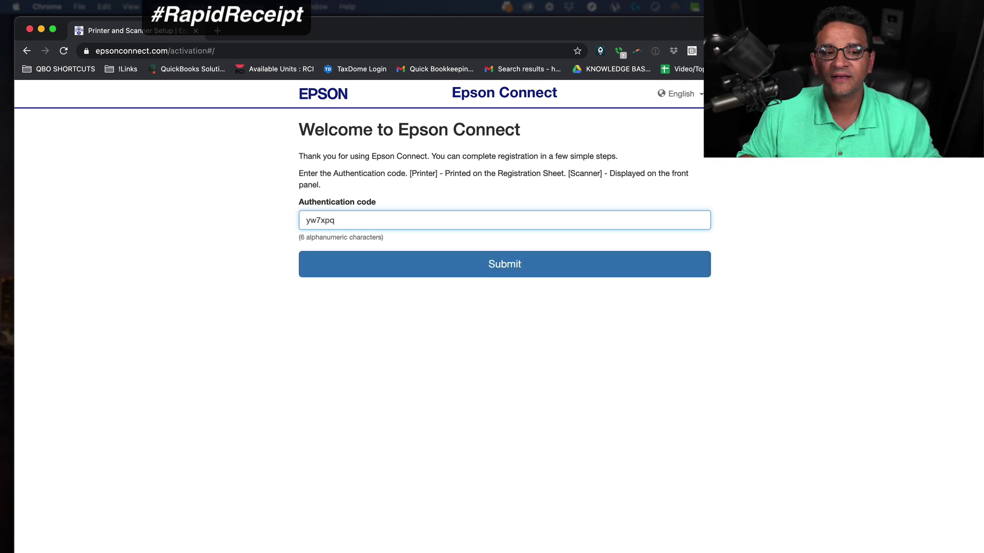
left_click(367, 271)
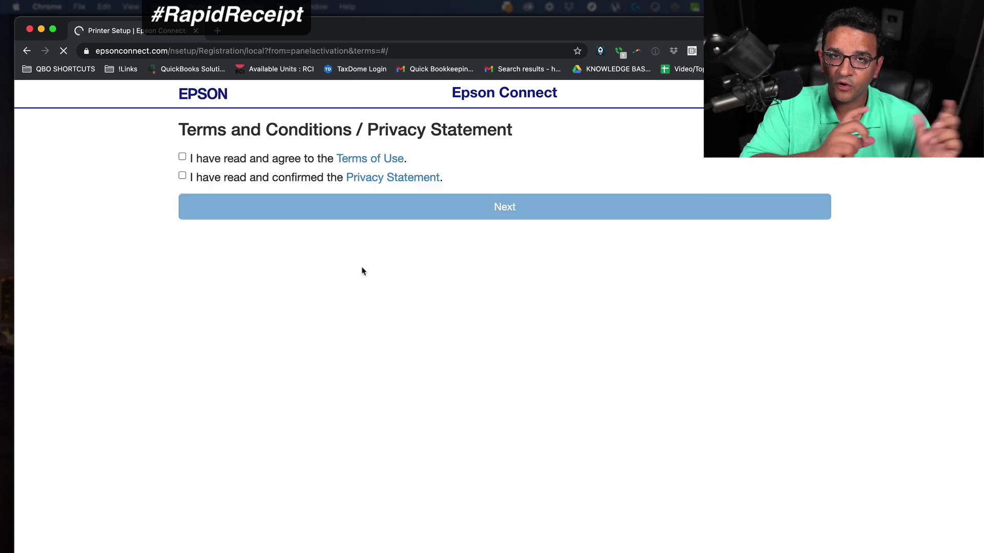
Accept the Terms of Use and Privacy Statement, then fill in the account e-mail and password.
left_click(183, 156)
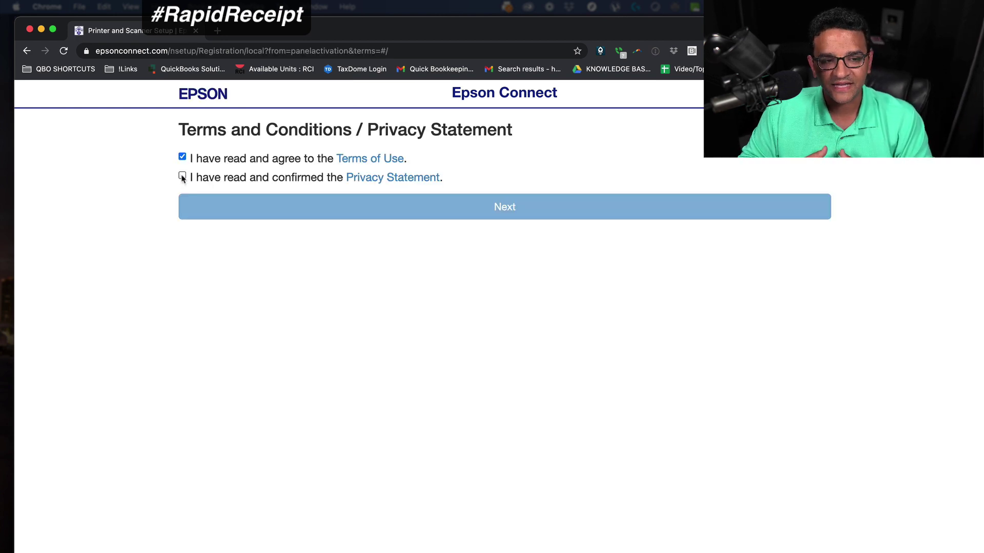
left_click(183, 176)
left_click(514, 209)
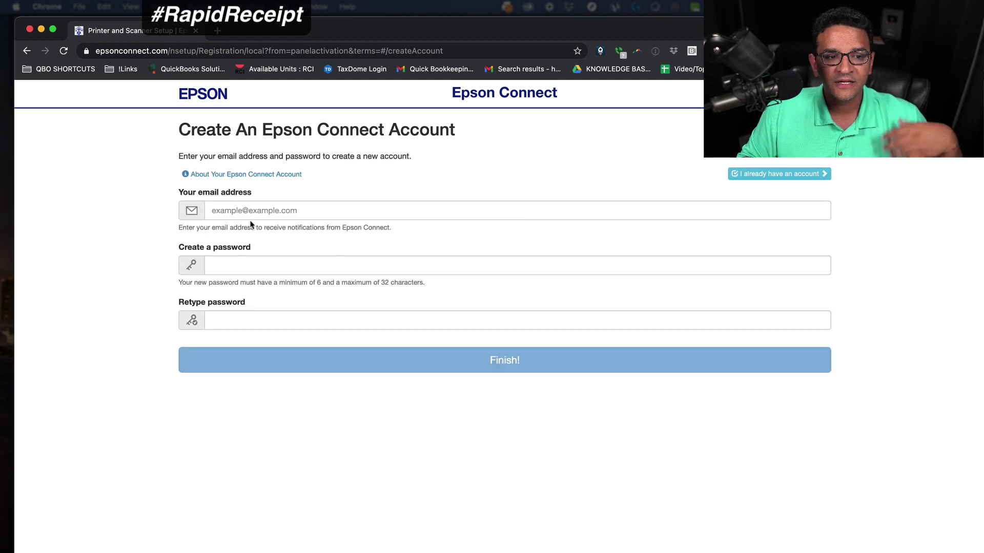
left_click(253, 209)
left_click(254, 235)
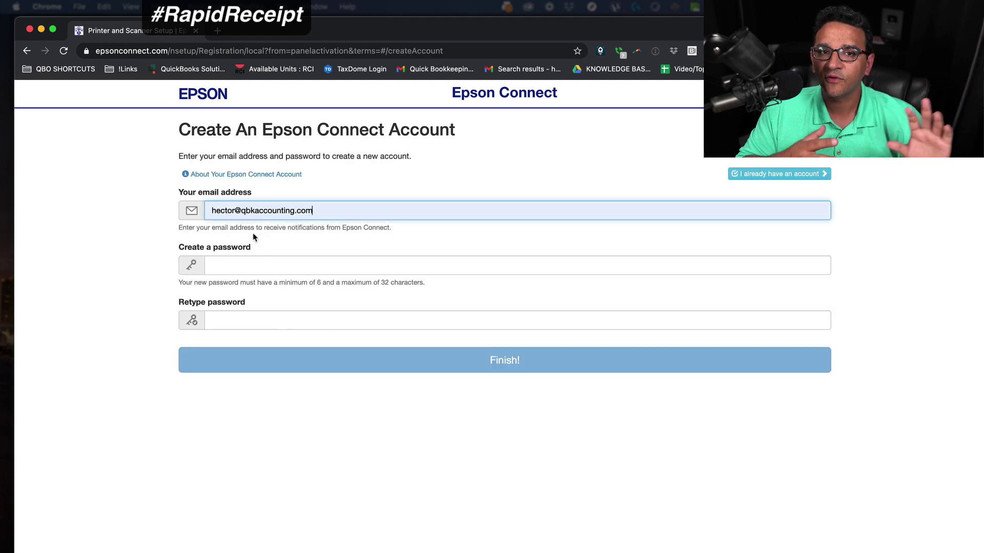
left_click(220, 272)
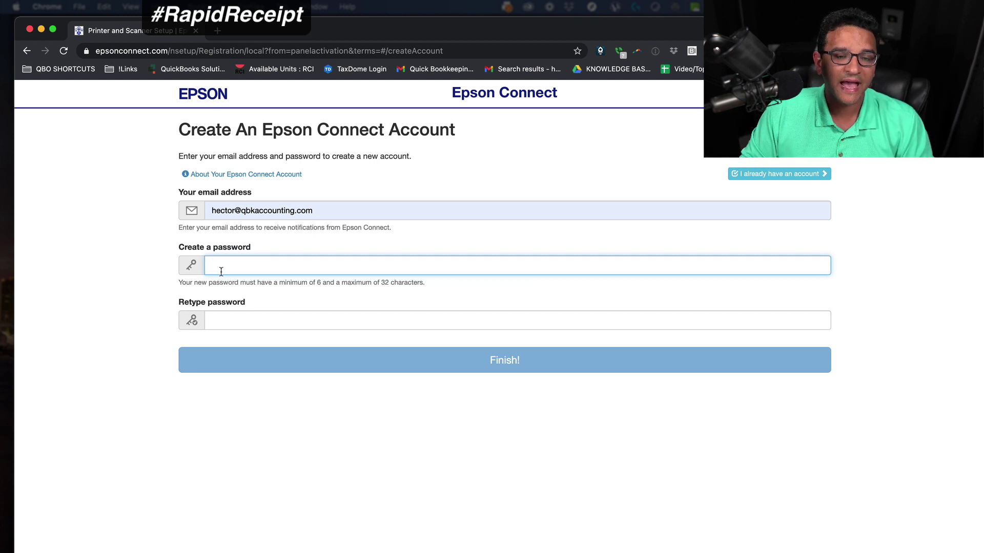
type("••")
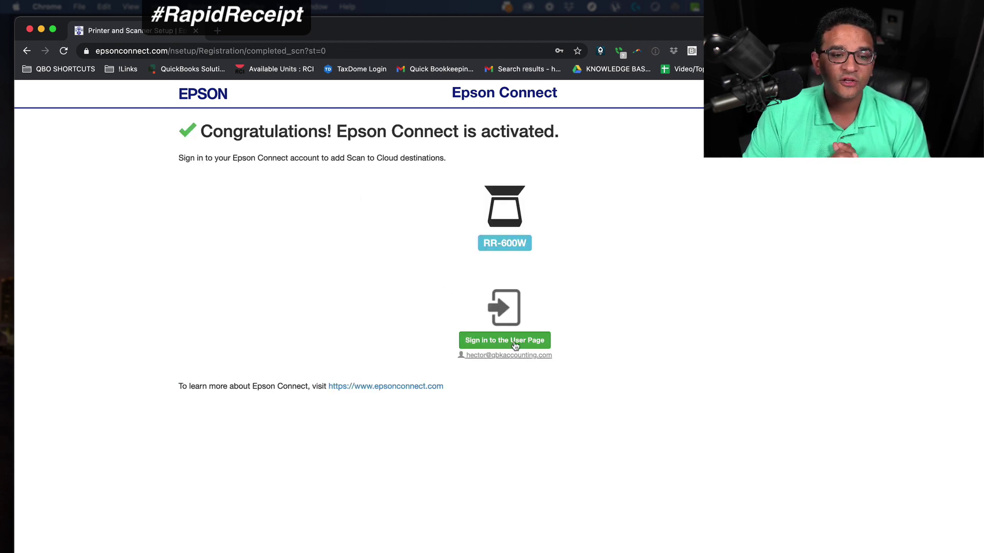
Sign in to the Epson Connect User Page and refresh the RR-600W's Scan to Cloud status.
left_click(515, 342)
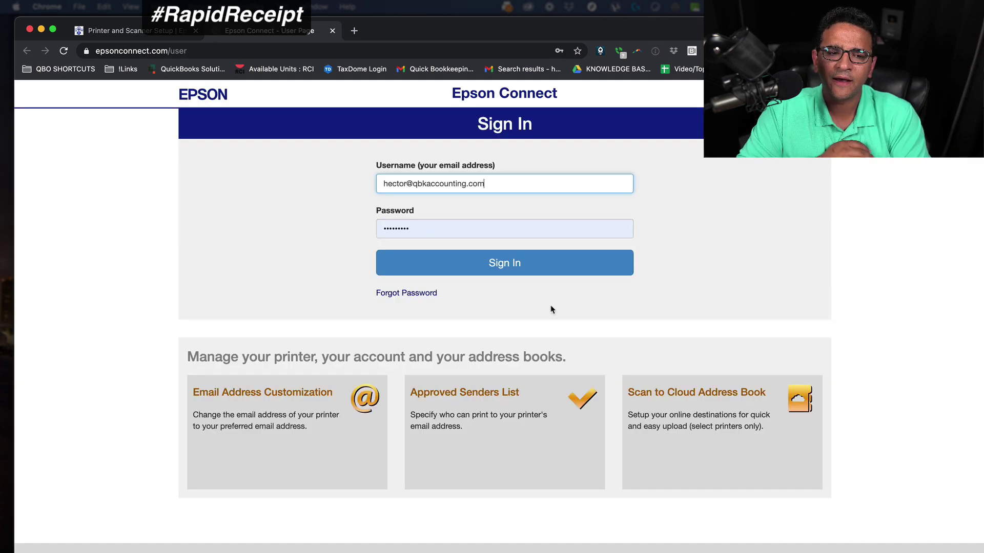
left_click(498, 261)
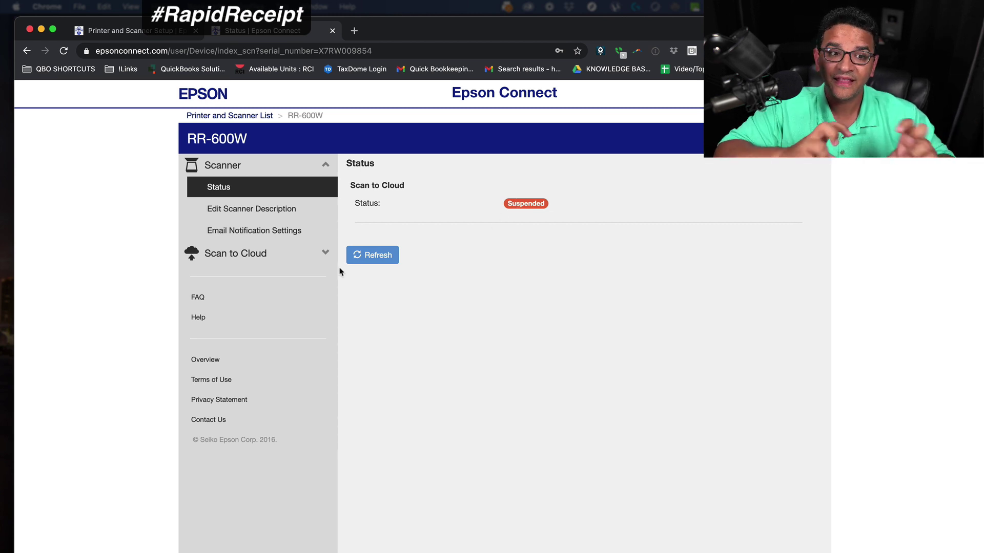
left_click(377, 256)
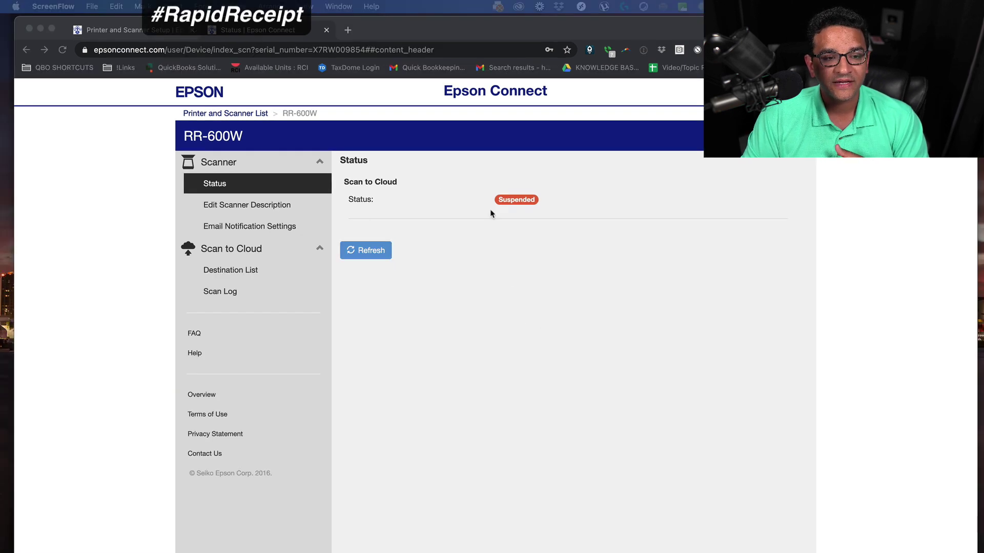
left_click(250, 251)
Add Google Drive as a new scan destination and authorize Epson Connect for the Google account.
left_click(237, 275)
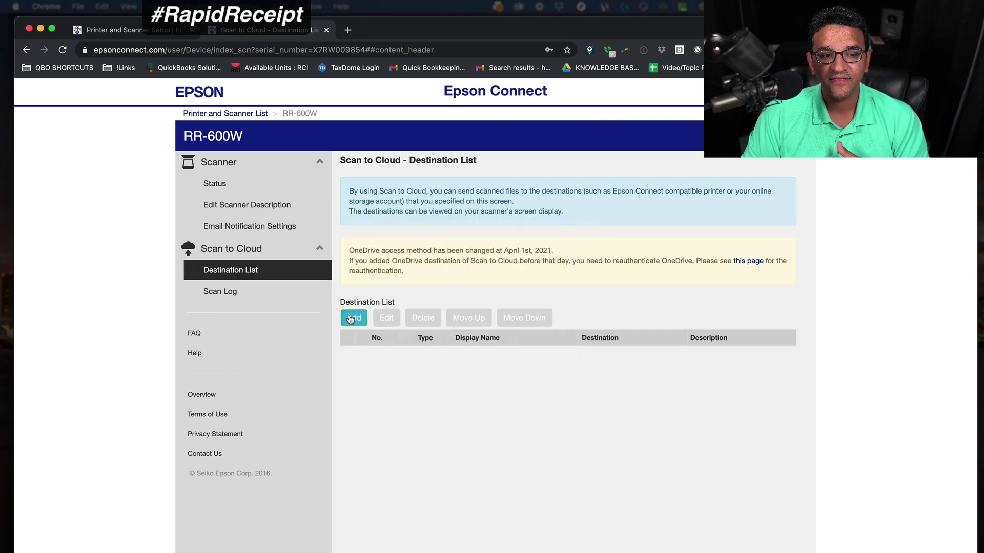
left_click(352, 318)
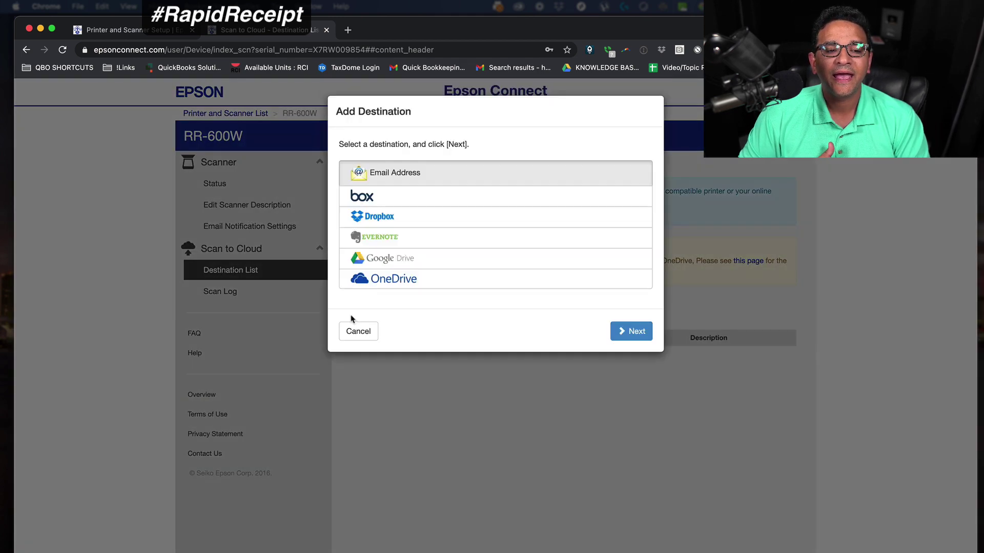
left_click(392, 262)
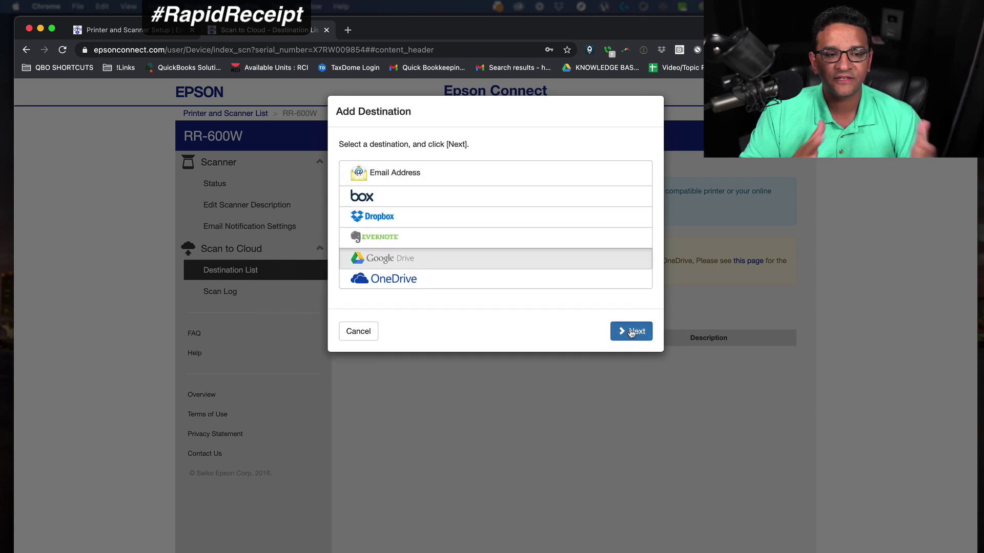
left_click(631, 332)
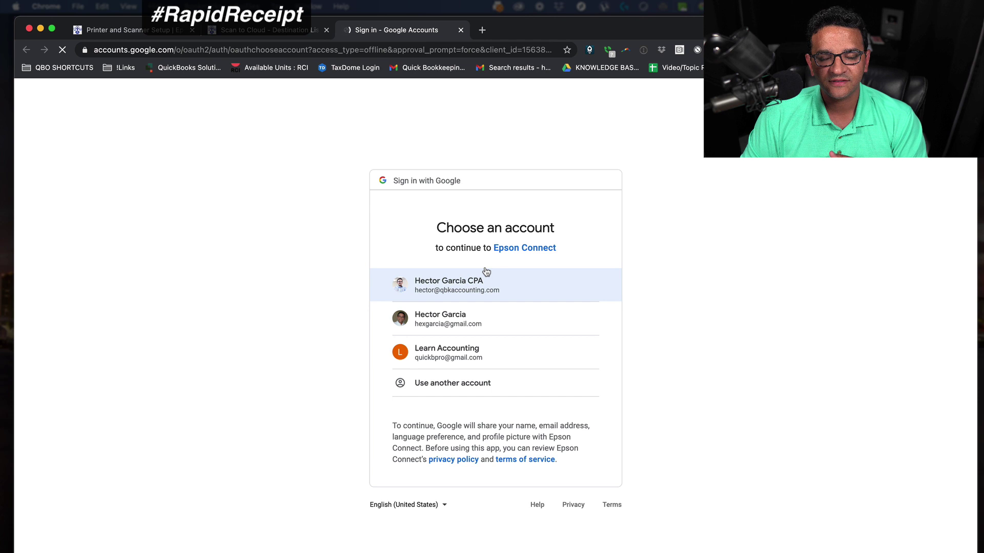
left_click(450, 283)
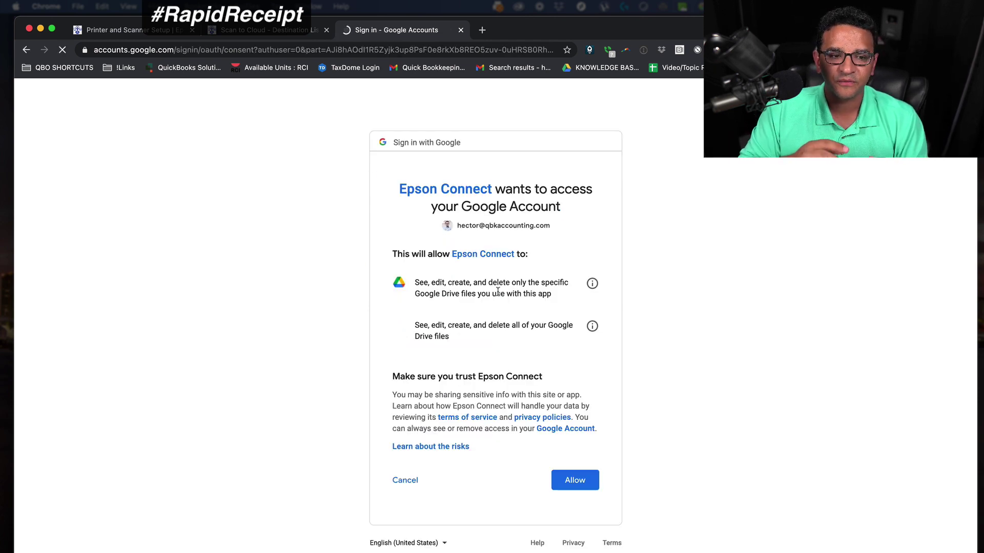
left_click(573, 479)
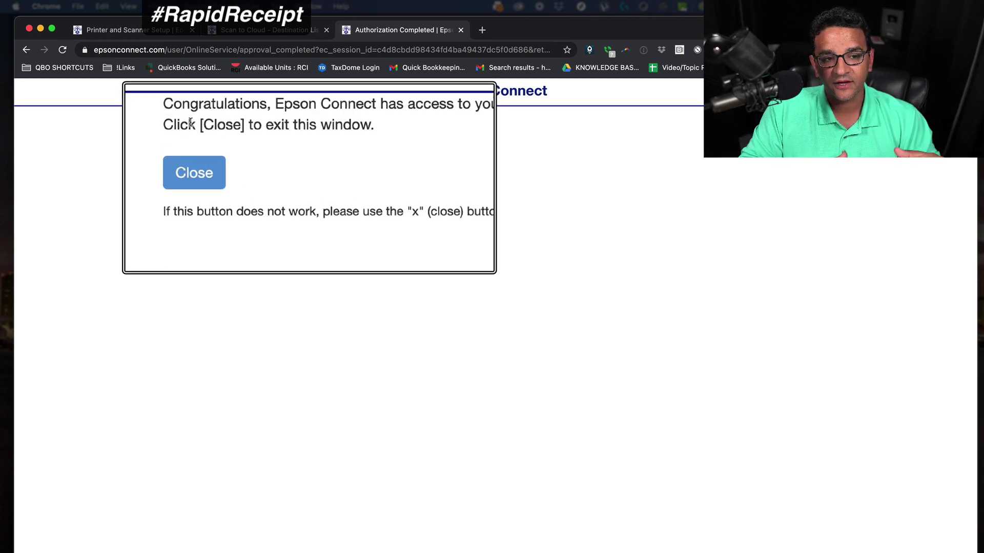
left_click(188, 152)
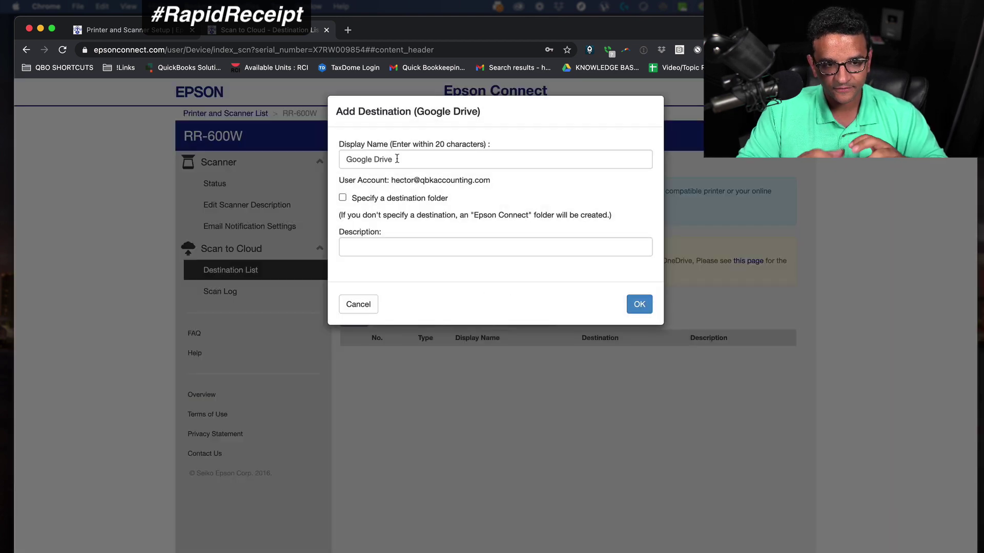
Give the Google Drive destination the description 'EPSON SCANS' and save it.
left_click(398, 162)
left_click(395, 248)
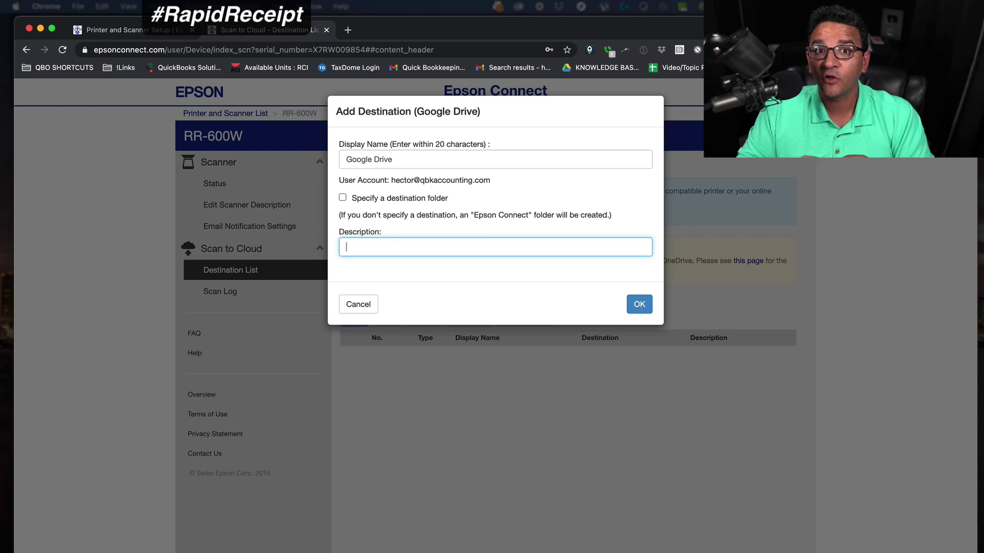
type("EPSON")
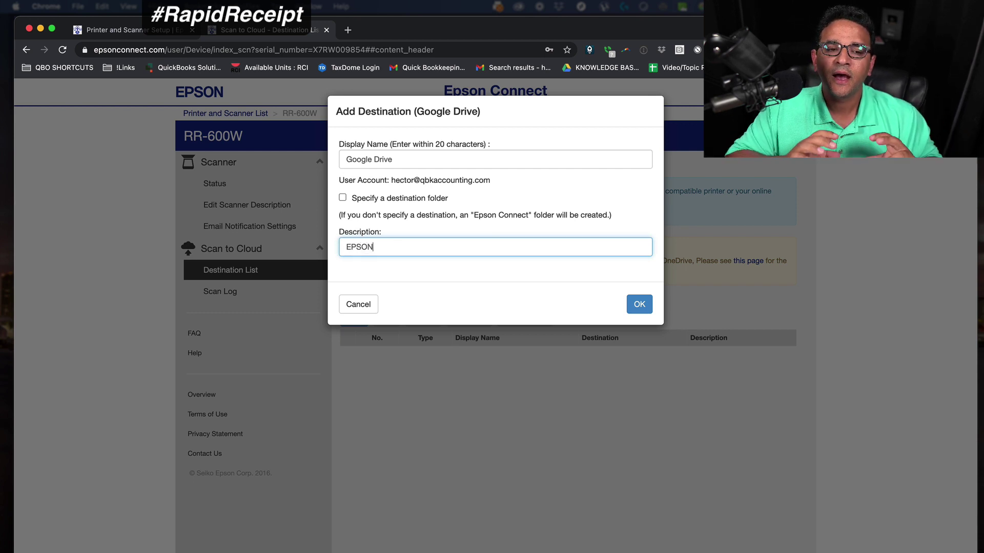
type(" SCANN")
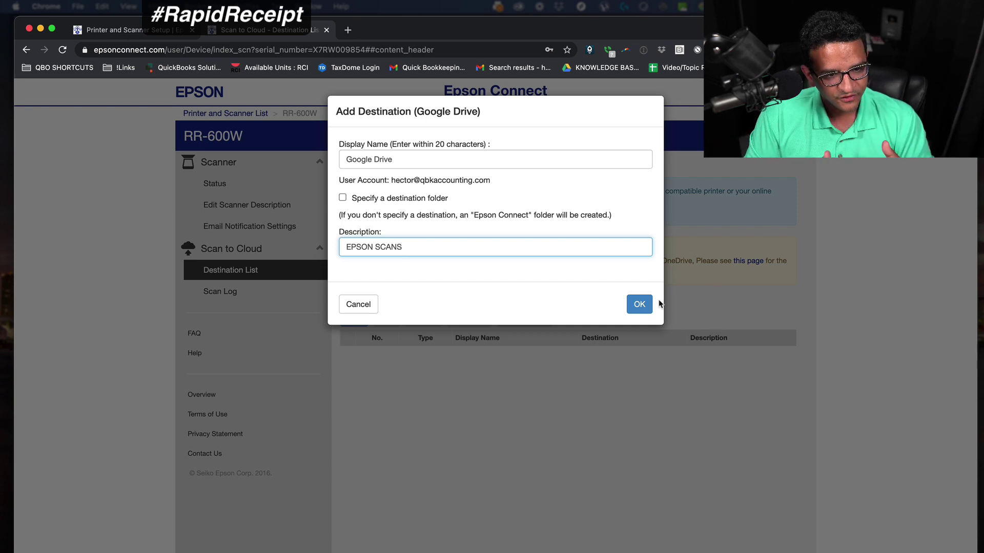
left_click(639, 304)
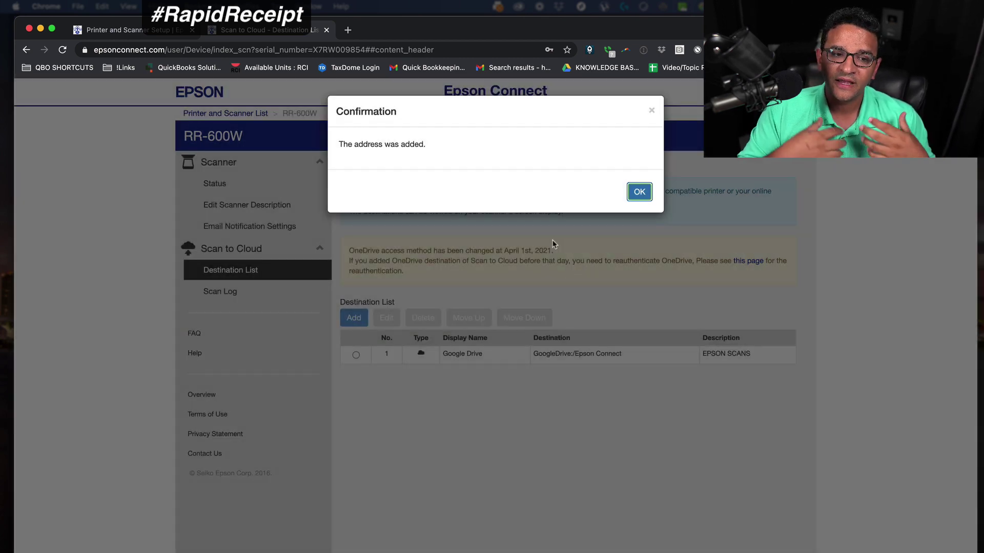
left_click(639, 193)
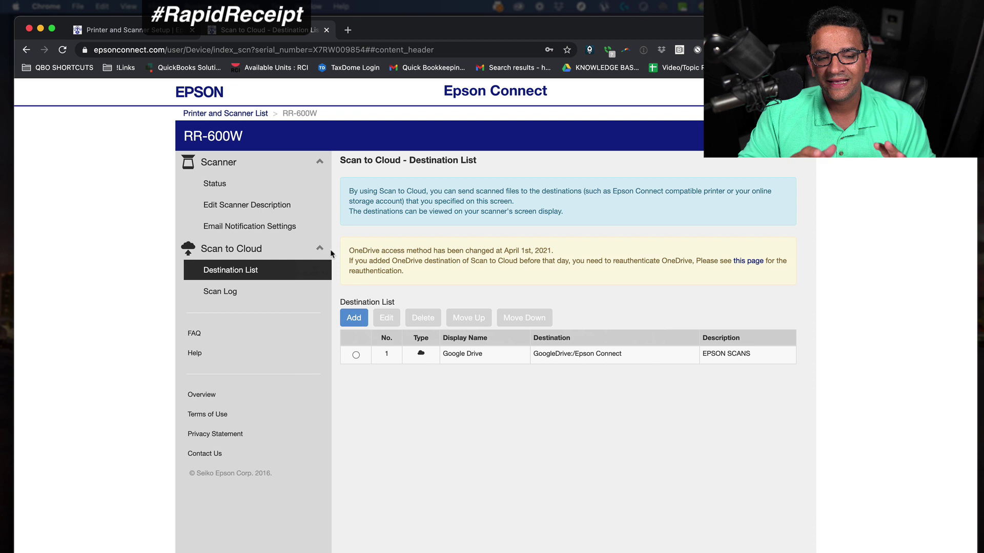
Check the Scan Log's completed 46-page upload to Google Drive, then return to the activation tab.
left_click(219, 184)
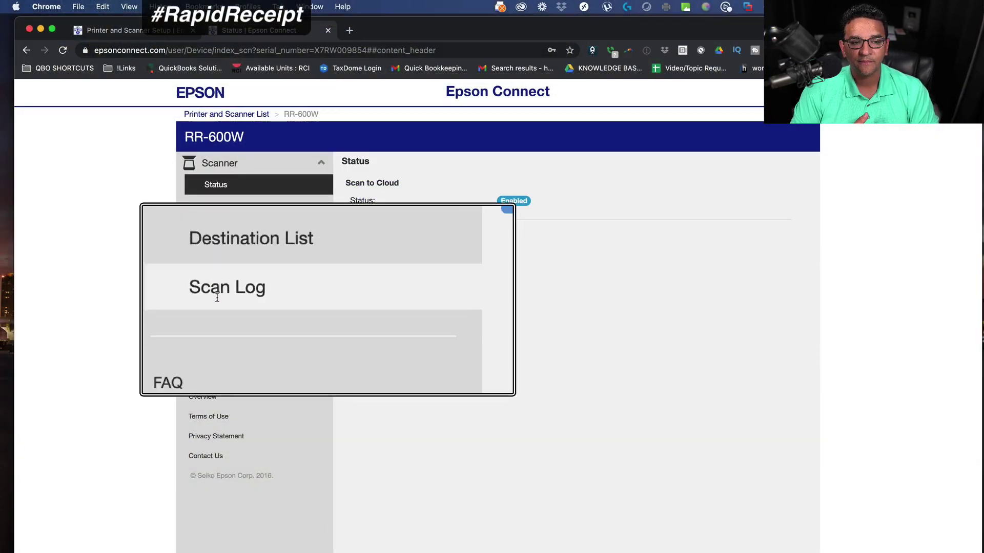
left_click(217, 293)
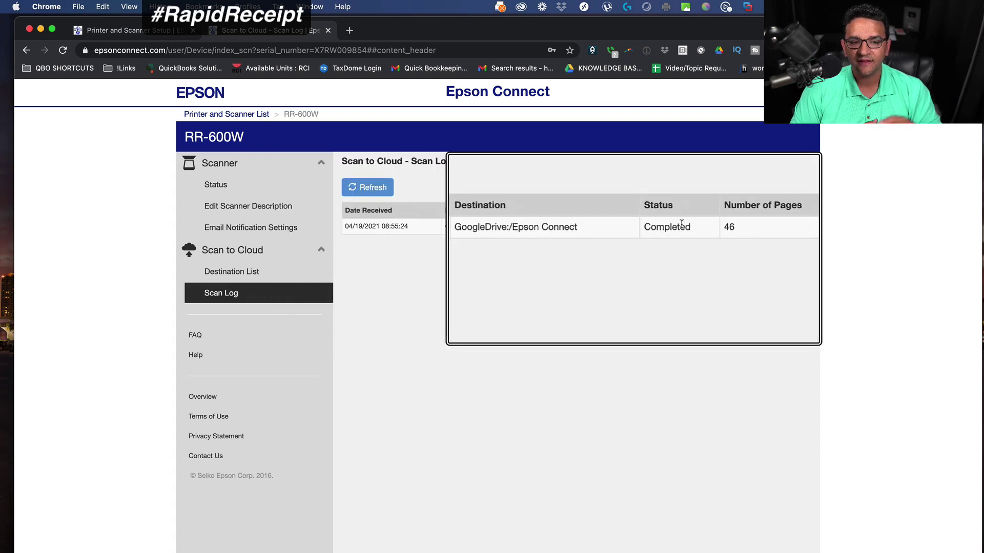
left_click(153, 32)
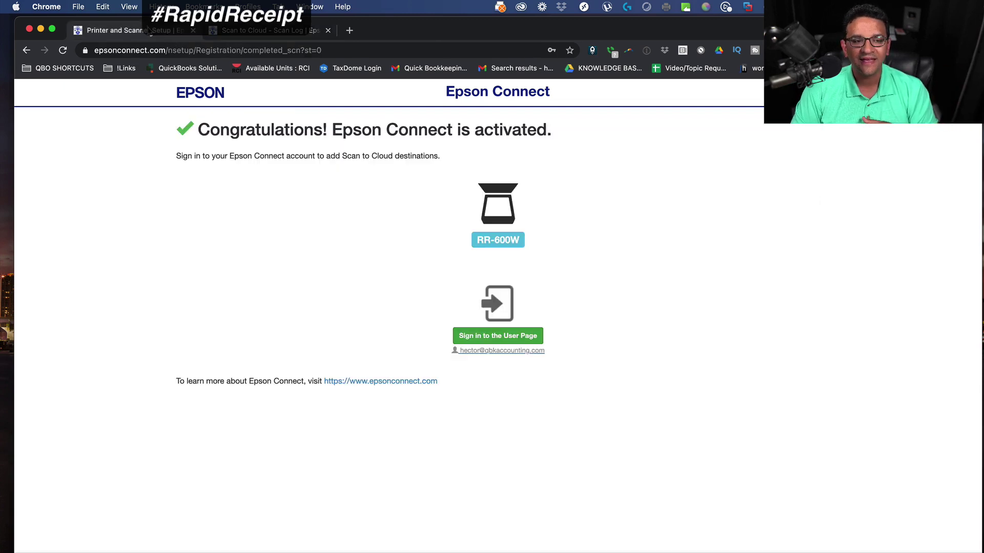
left_click(158, 48)
Go to My Drive and preview the uploaded Epson_04192021085524.pdf scan.
type("dri")
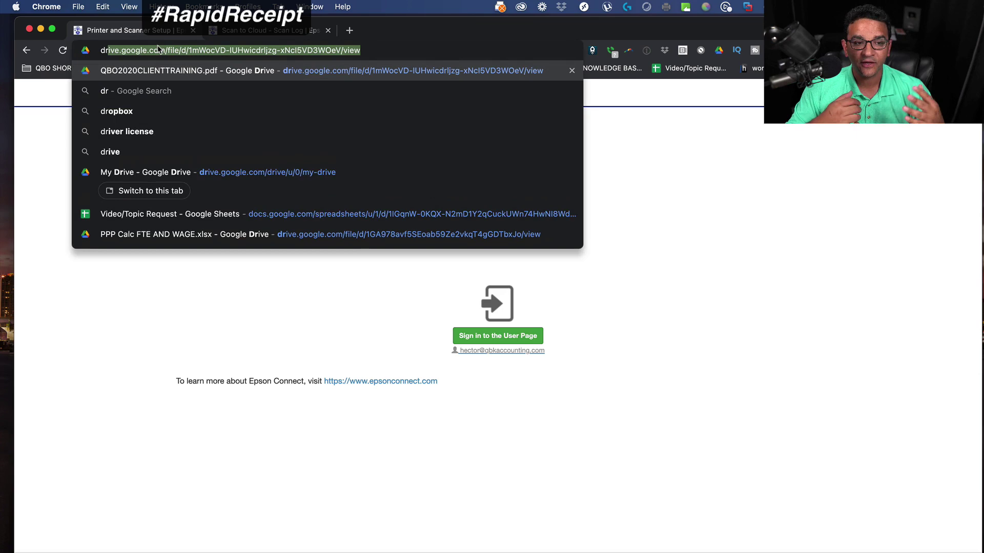
left_click(149, 76)
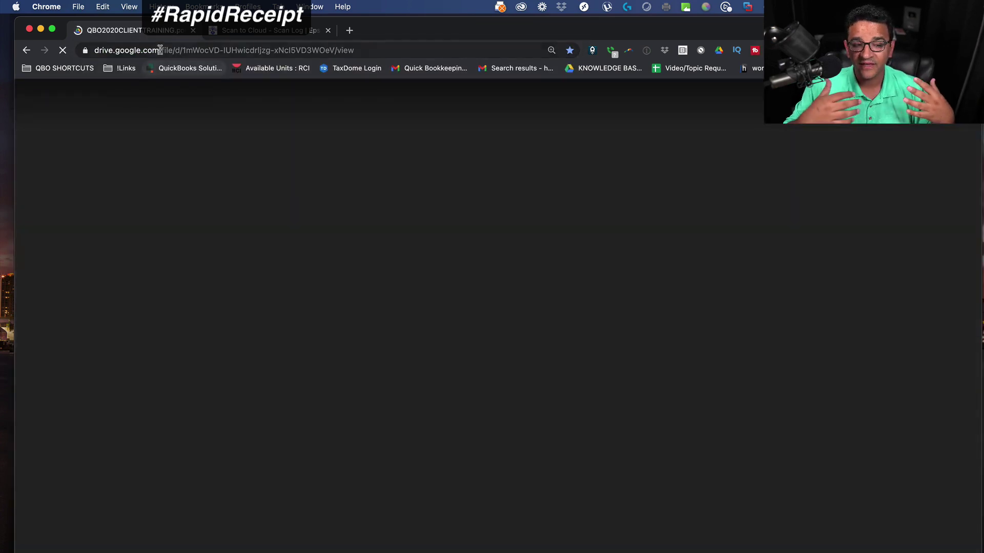
left_click(160, 49)
type("dri")
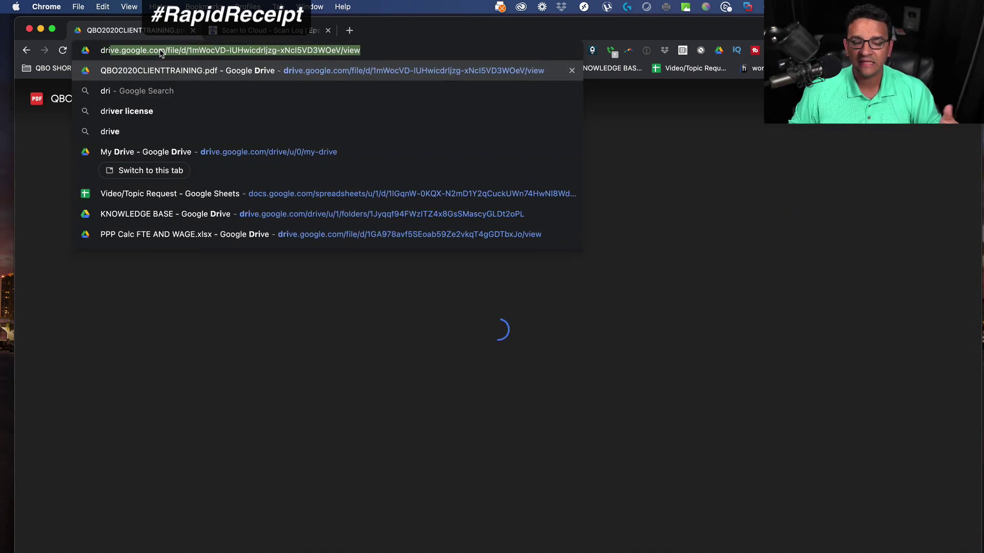
key("Return")
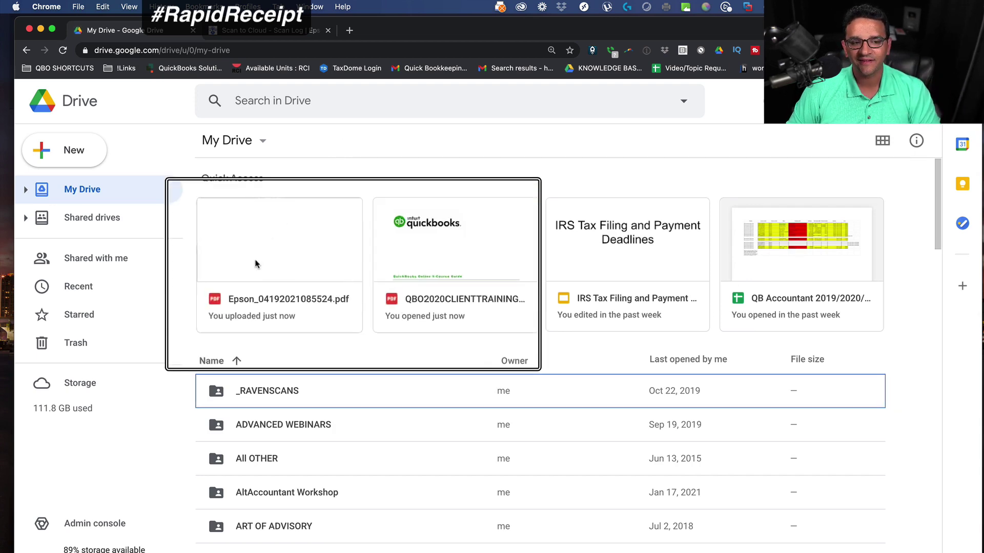
double_click(265, 300)
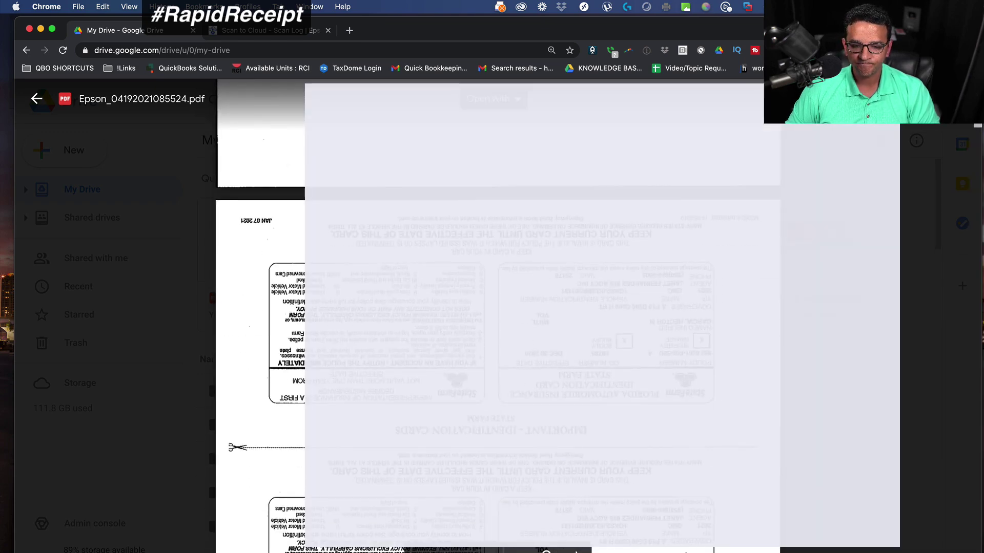
scroll(502, 316, "down", 15)
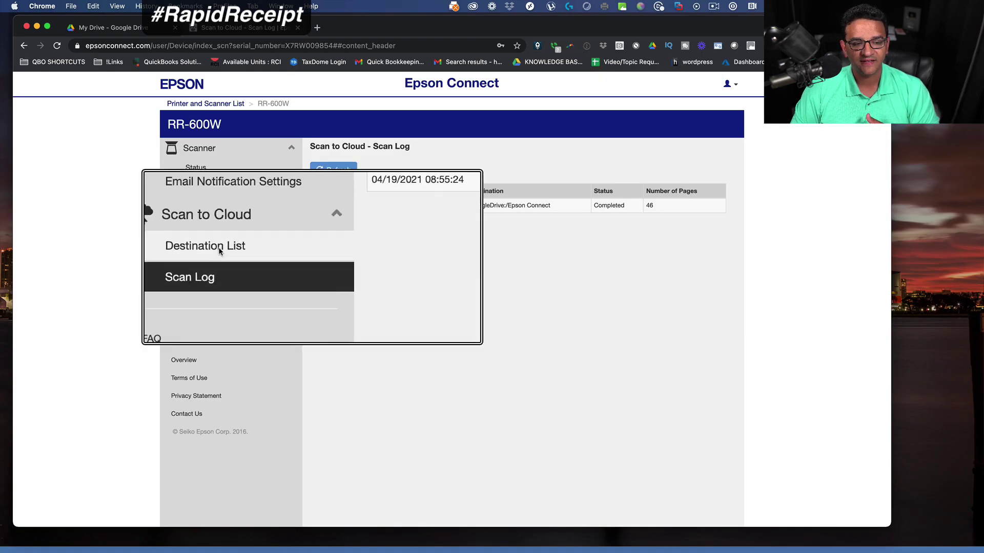
Begin adding another scan destination of type Email Address.
left_click(213, 249)
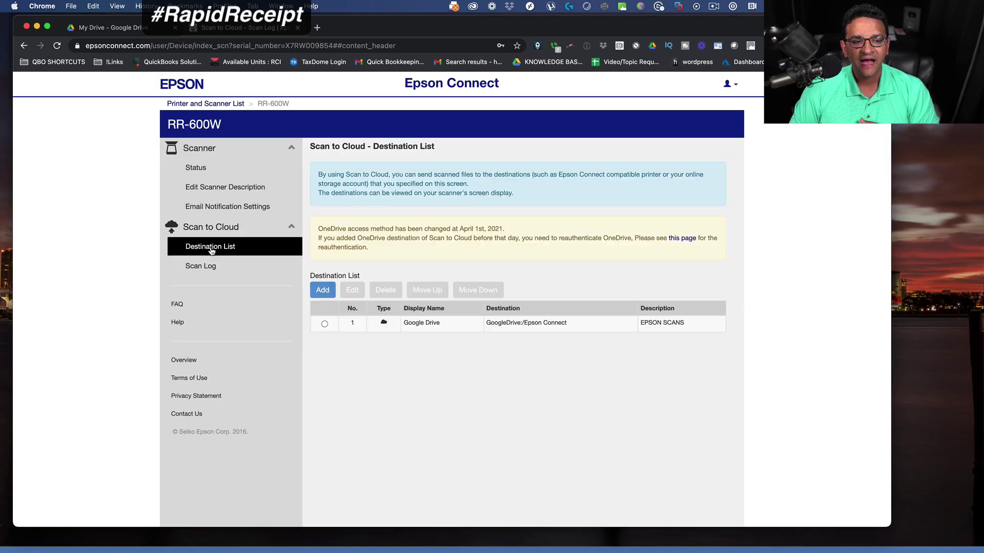
left_click(322, 291)
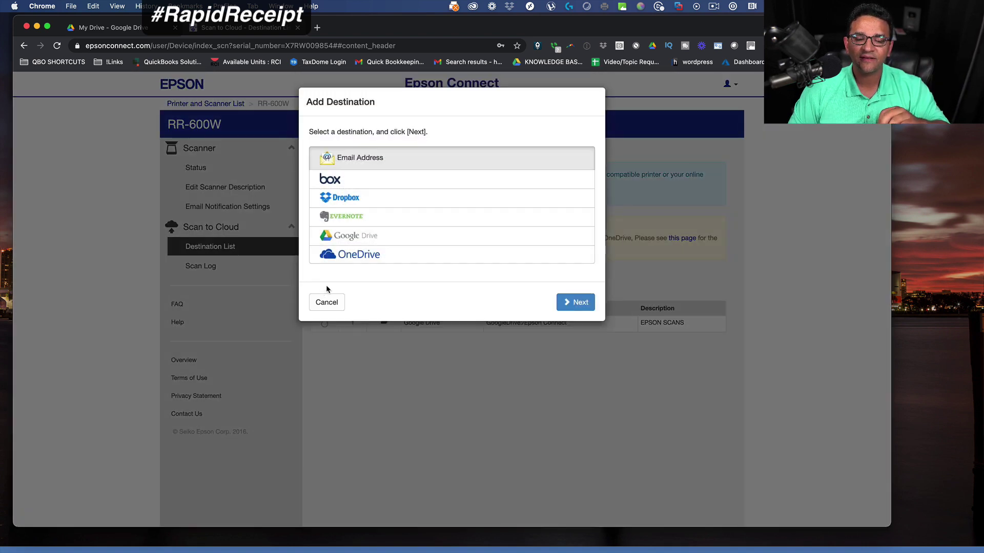
left_click(573, 304)
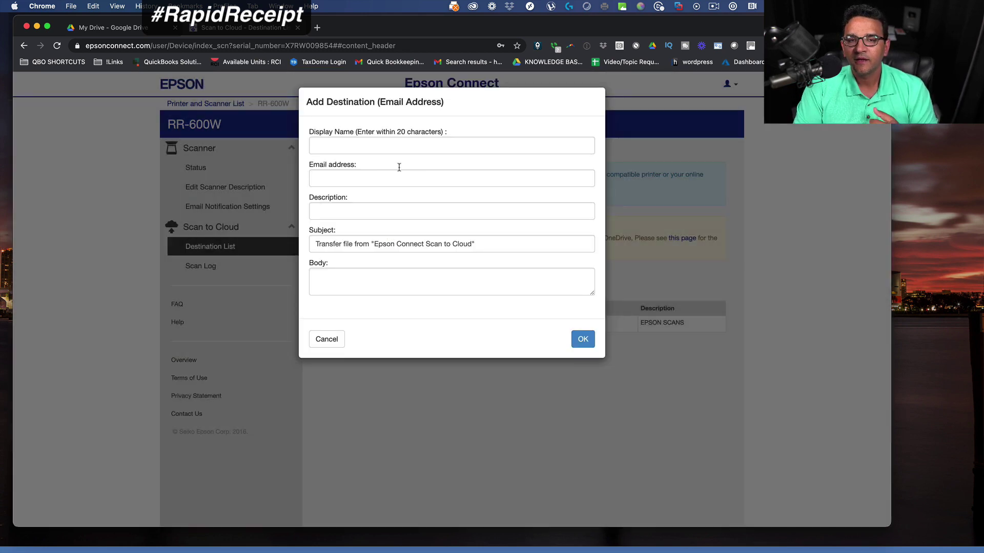
Enter the recipient's display name and suggested e-mail address, then save the email destination.
left_click(337, 149)
type("Email HECT")
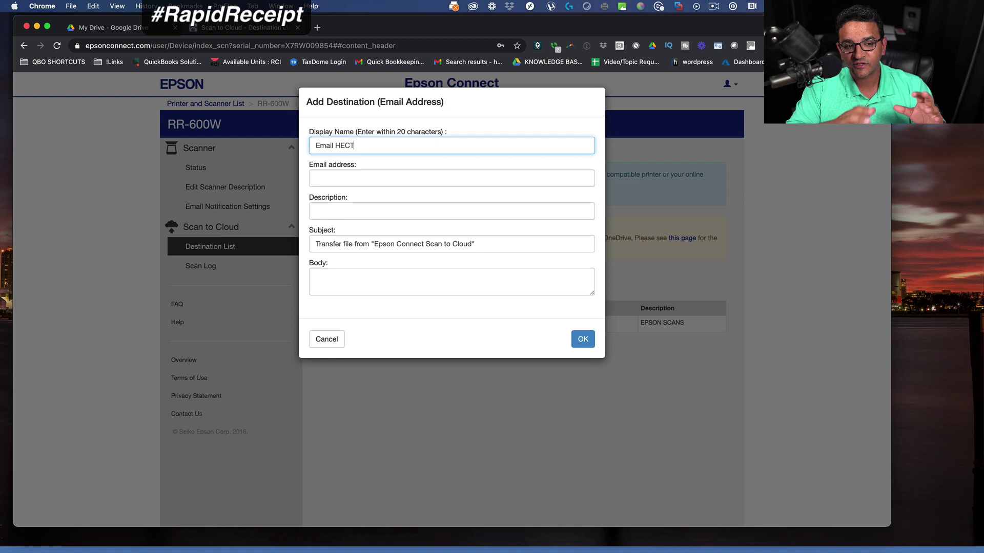
type("OR")
key("Tab")
type("hector")
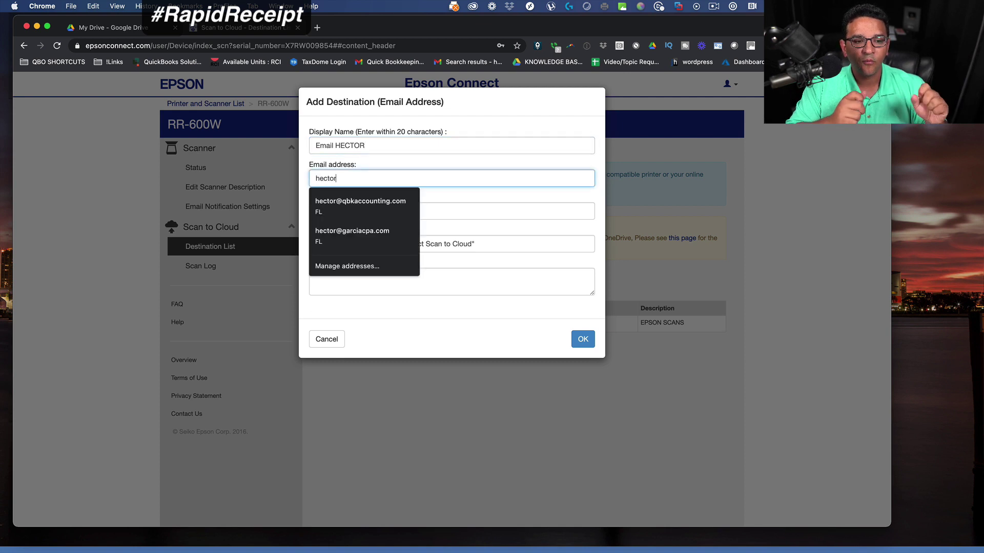
type("@")
key("Down")
key("Tab")
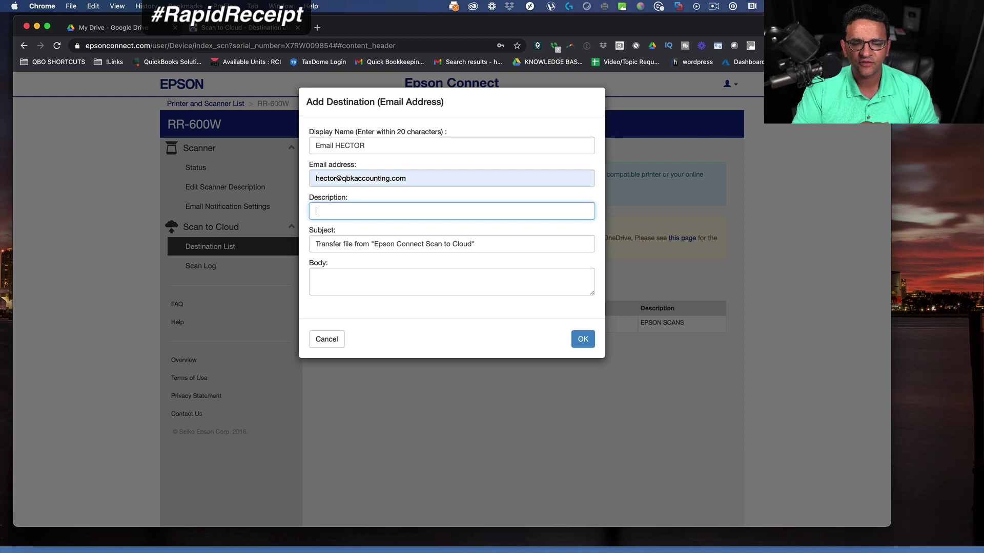
key("Tab")
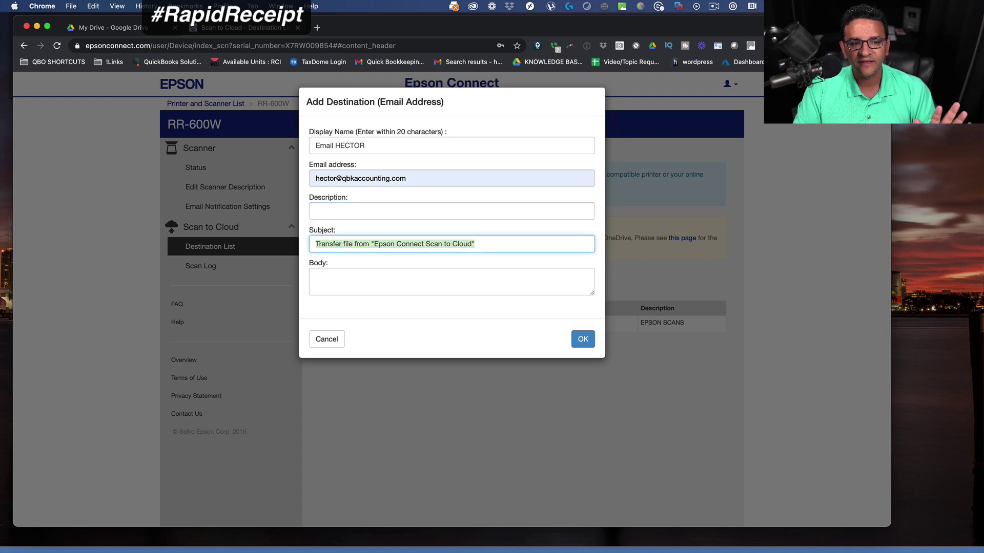
left_click(316, 276)
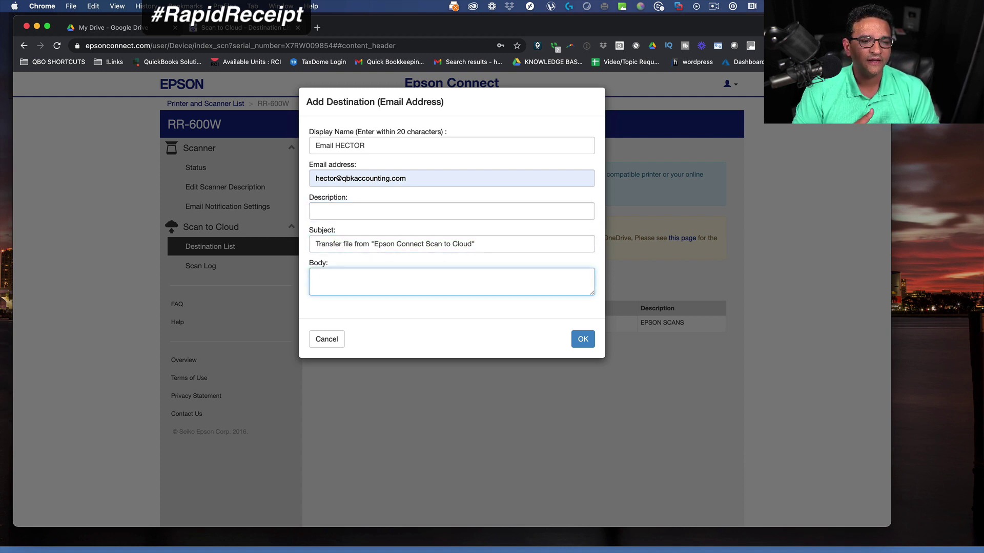
left_click(586, 345)
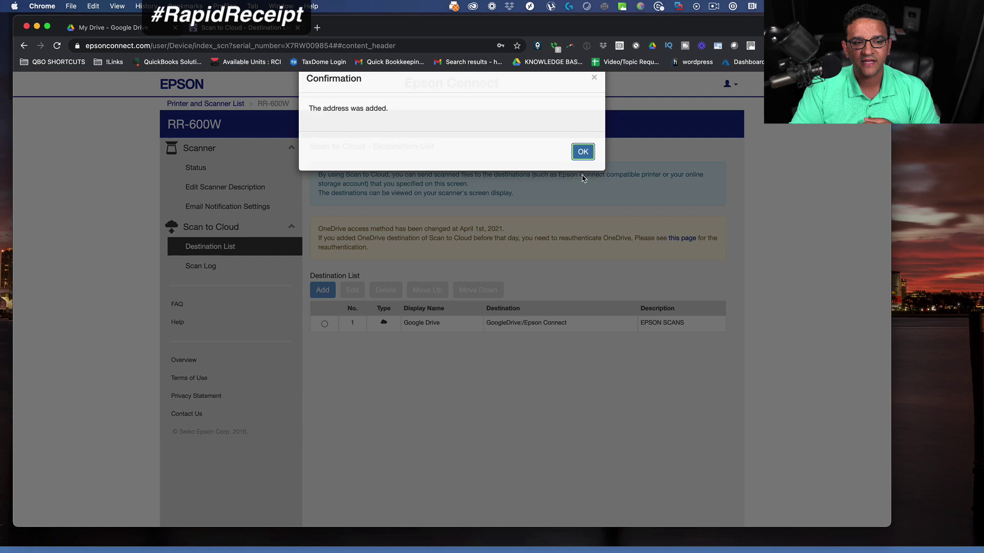
left_click(583, 152)
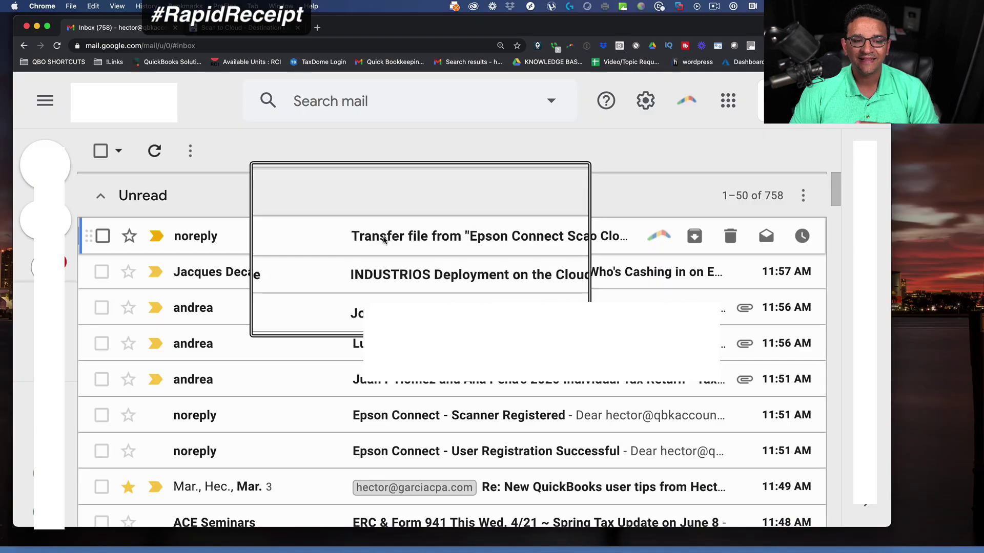
Open the Transfer file email and preview the attached Epson_04192021090048.pdf scan.
left_click(438, 238)
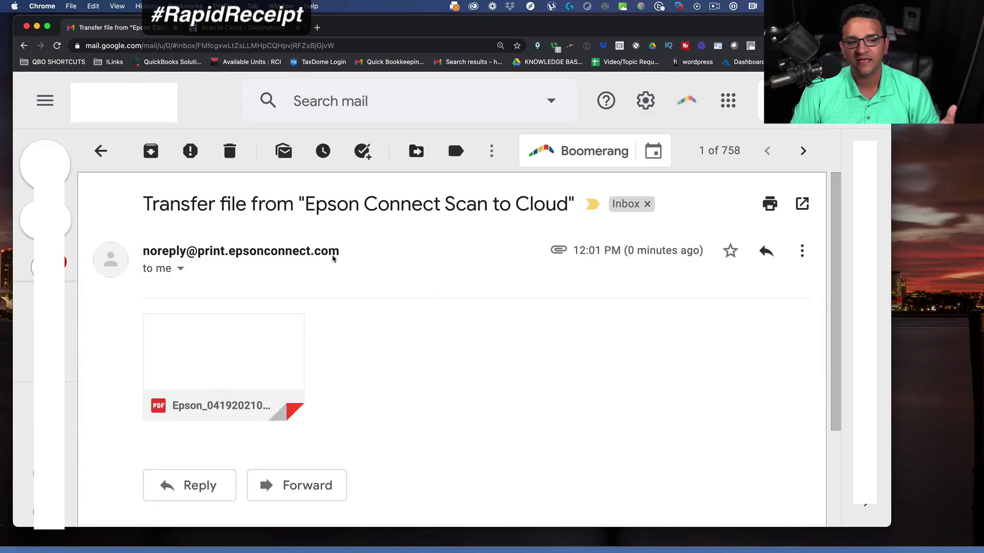
left_click(213, 348)
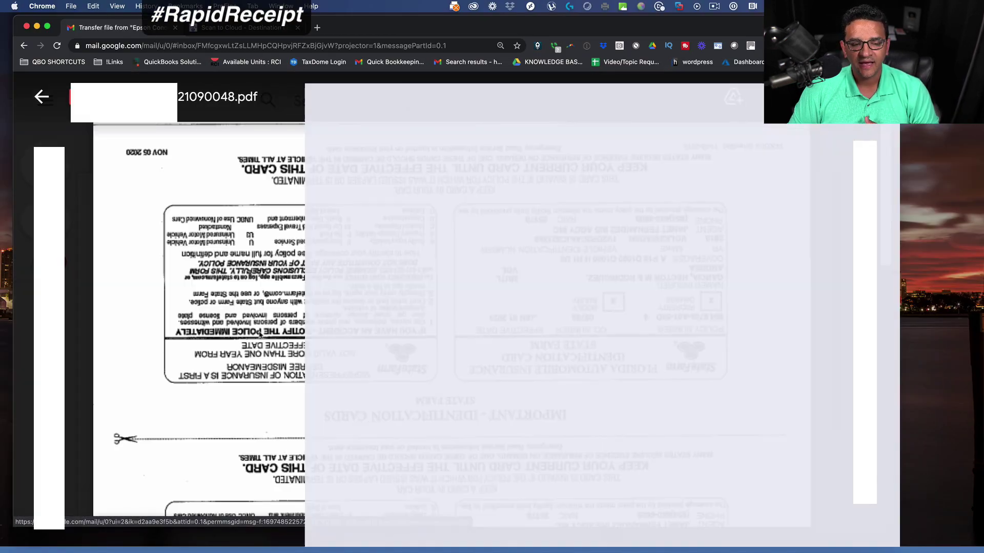
scroll(260, 334, "down", 3)
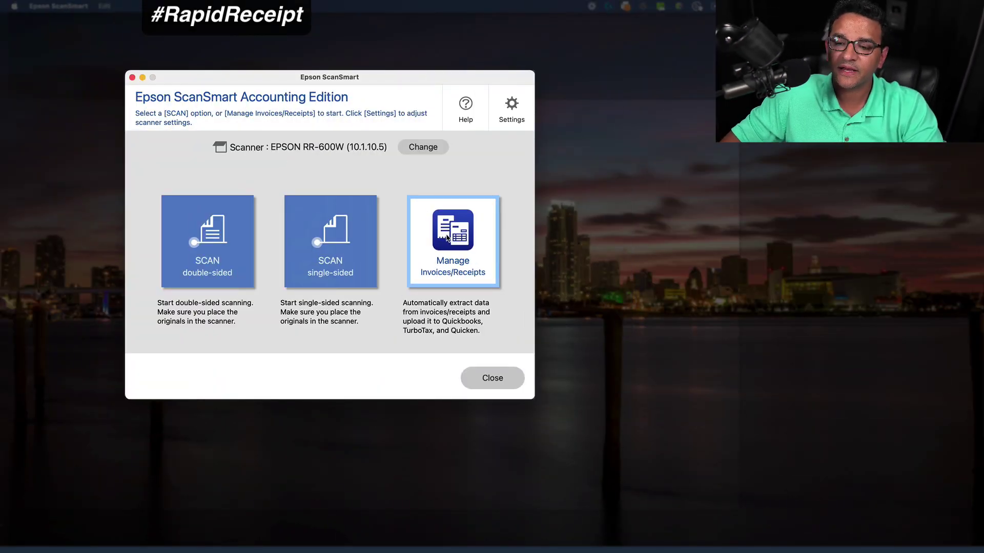
Scan a new receipt with Scan & Add and proceed to the Invoice/Receipt Manager.
left_click(447, 237)
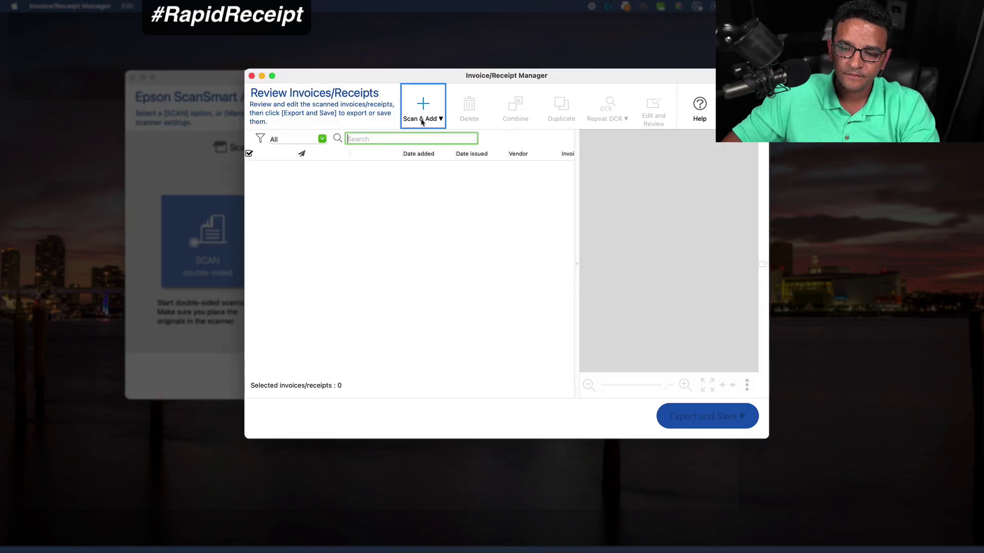
left_click(423, 105)
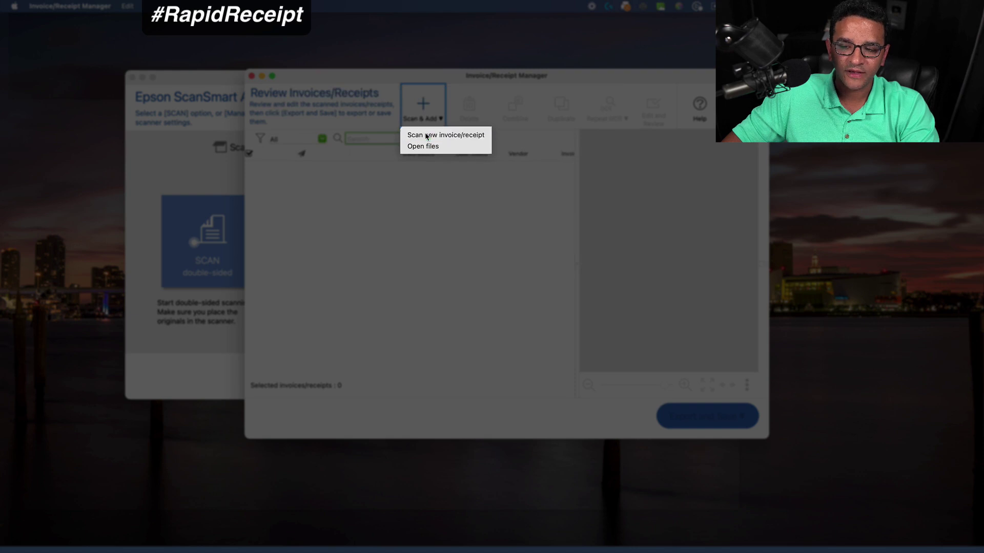
left_click(425, 134)
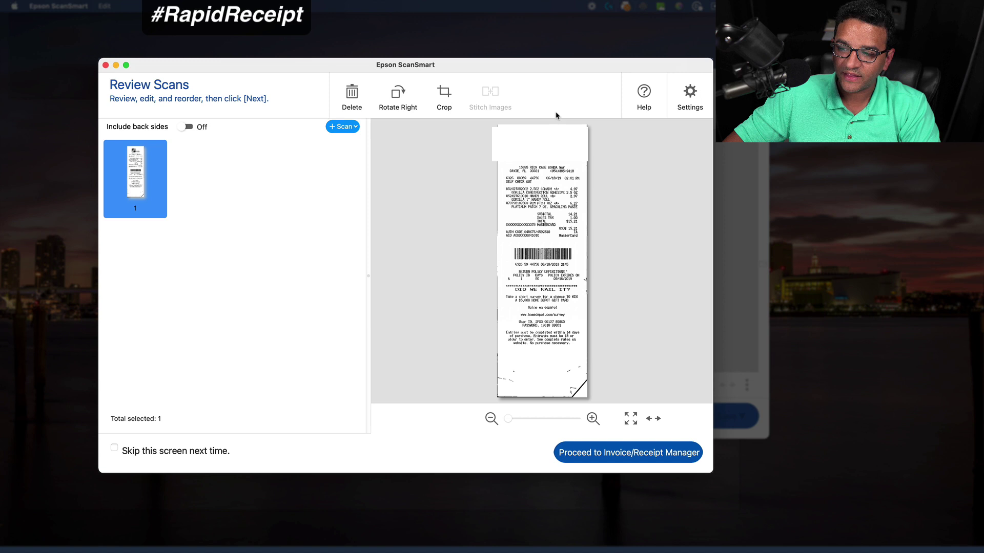
left_click(622, 456)
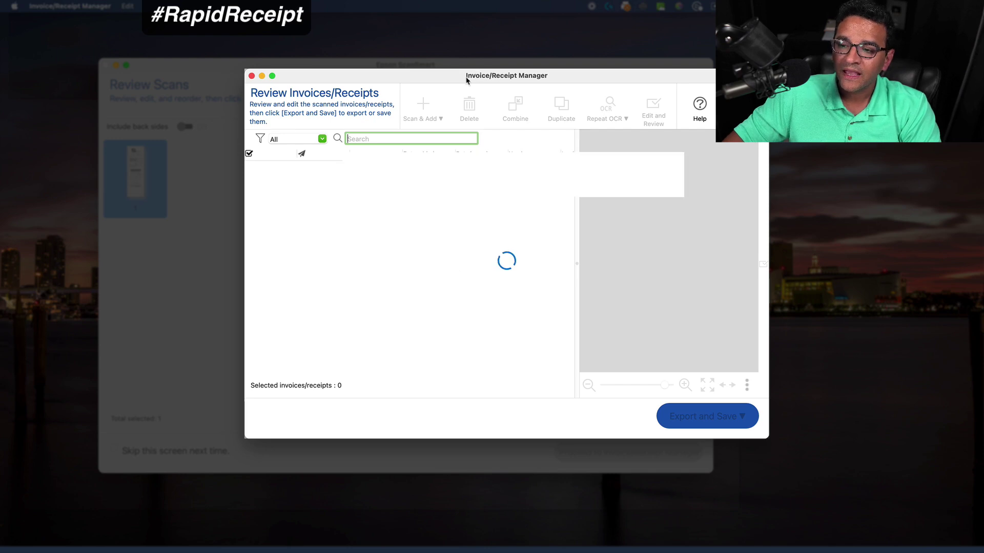
Review the extracted receipt fields (homedepot, $15.21, tax 1.00) and bring up Export and Save.
left_click_drag(447, 75, 382, 63)
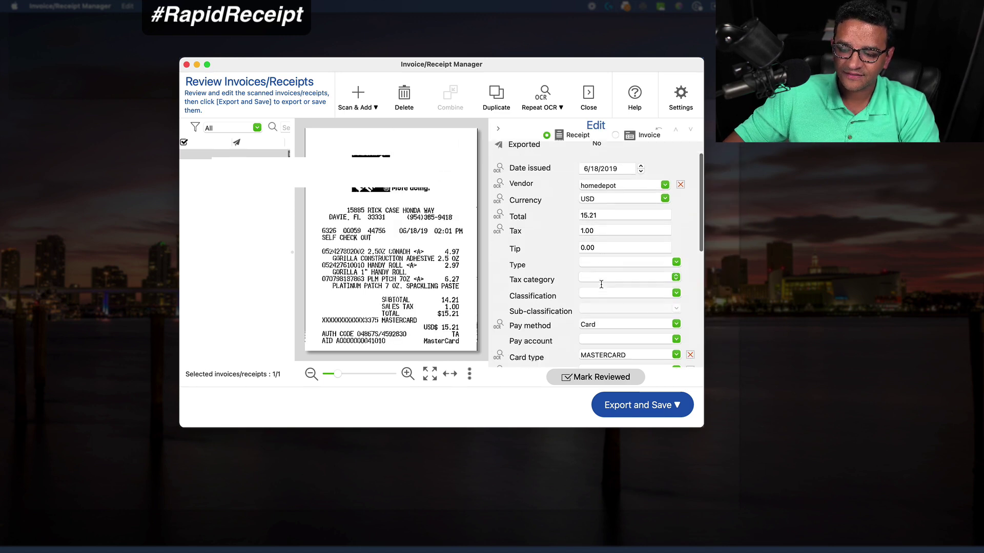
scroll(597, 253, "down", 5)
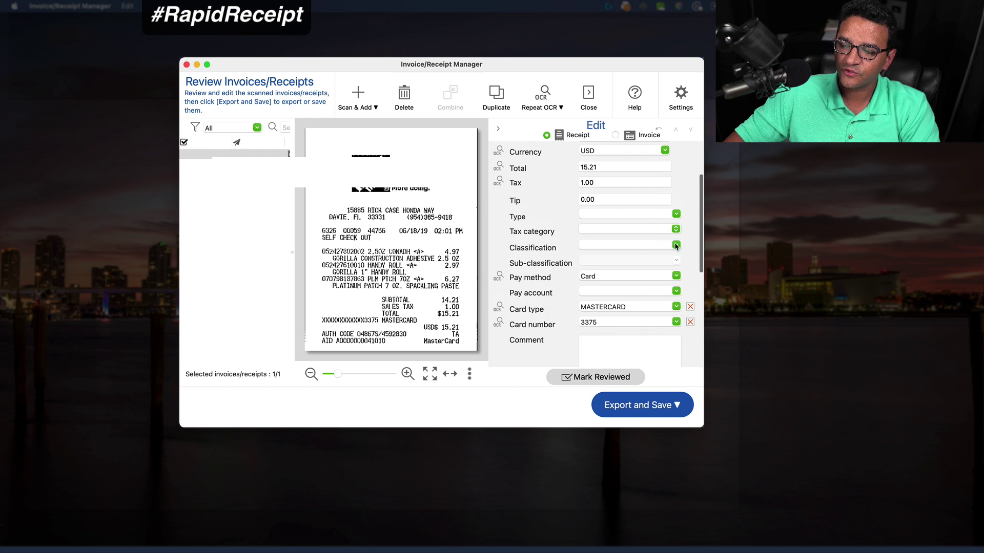
left_click(675, 247)
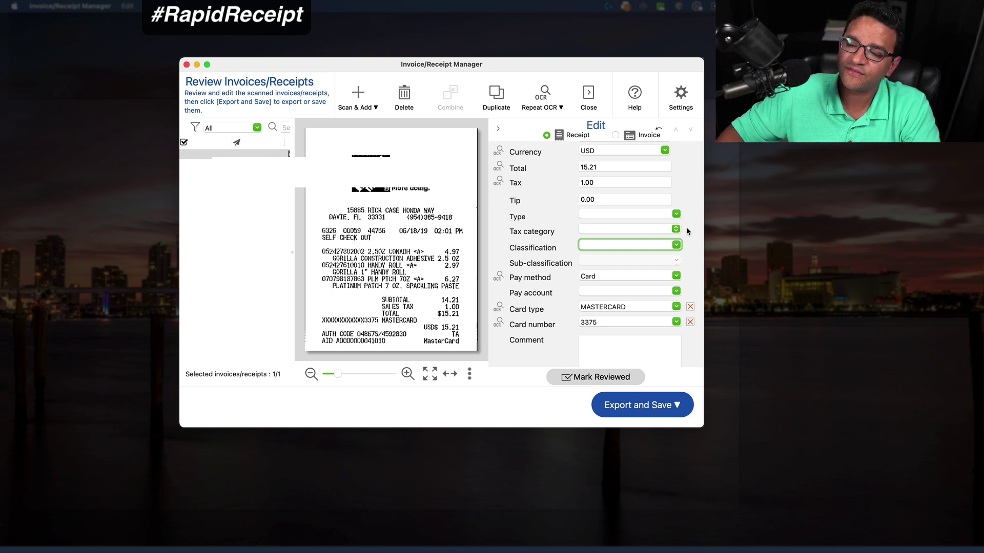
left_click(635, 407)
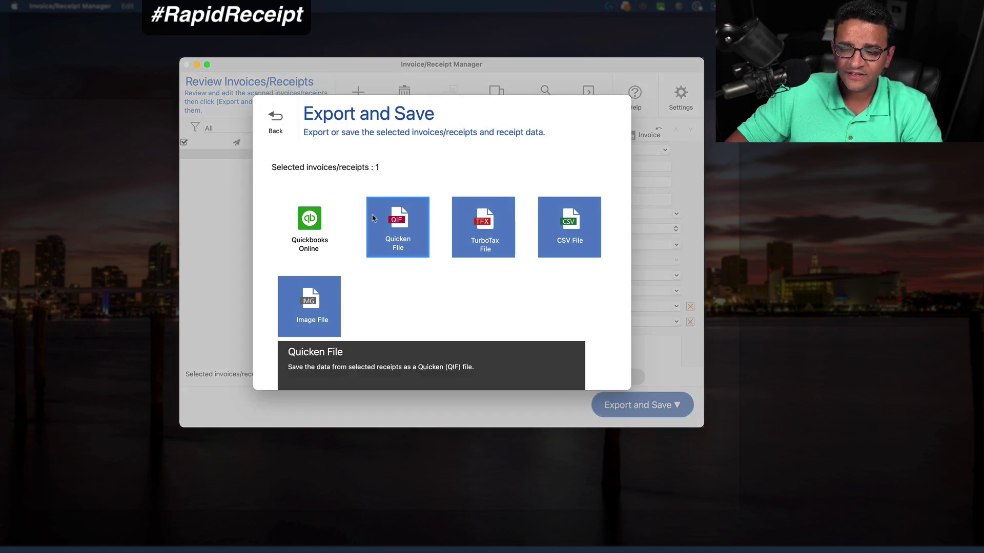
Pick the QuickBooks Online export as an Expense and connect to the Intuit sign-in.
left_click(312, 228)
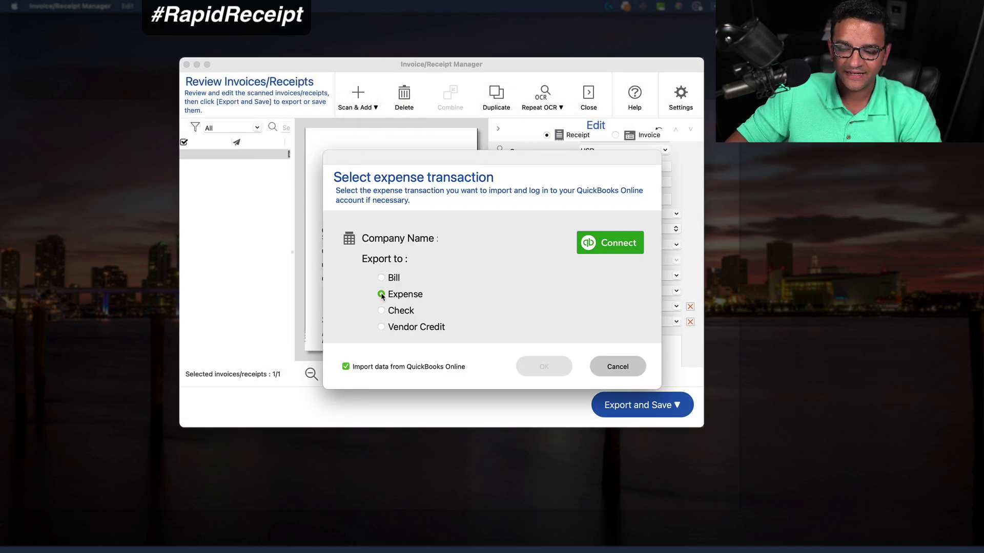
left_click(610, 247)
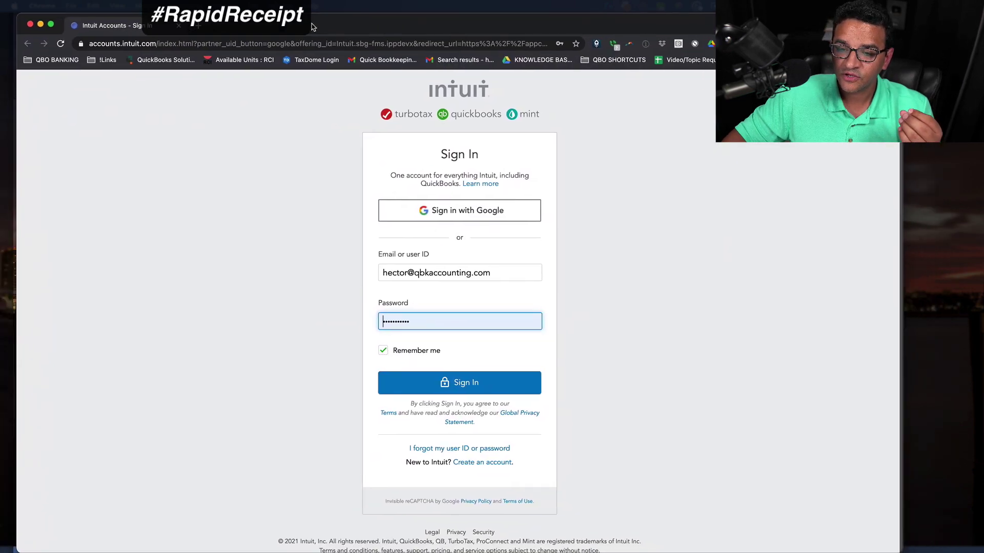
Sign in to Intuit and authorize Epson ScanSmart for the Construction Co. company.
left_click(451, 388)
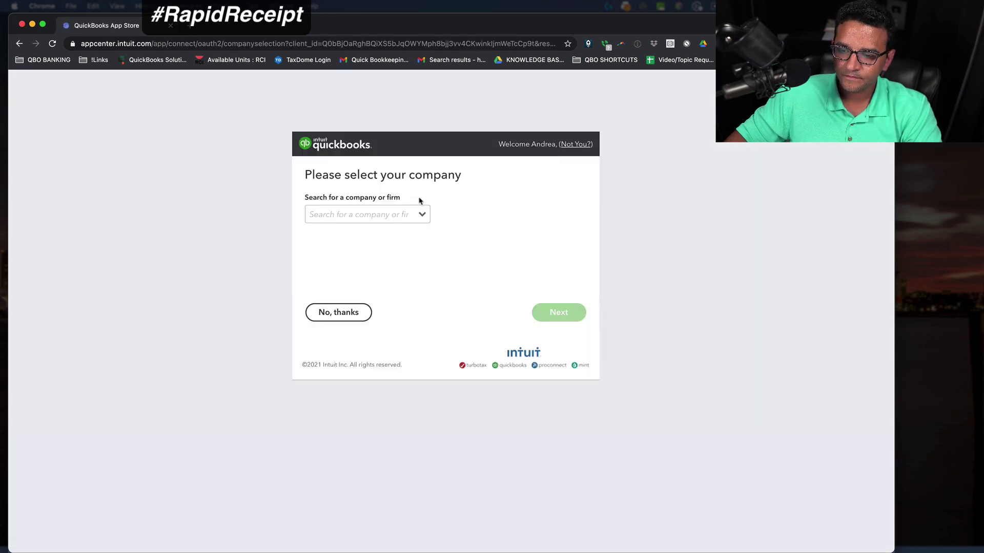
left_click(330, 215)
type("cons")
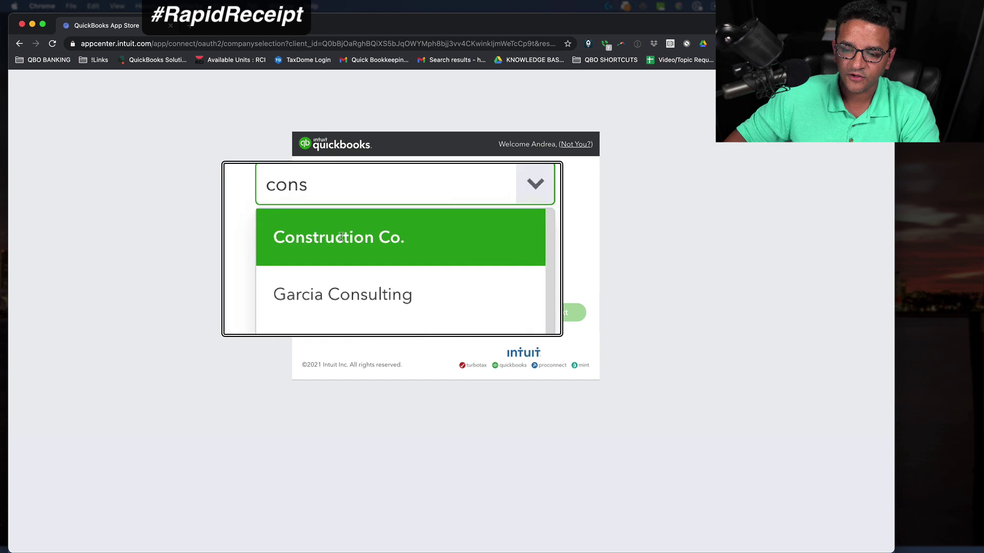
left_click(320, 236)
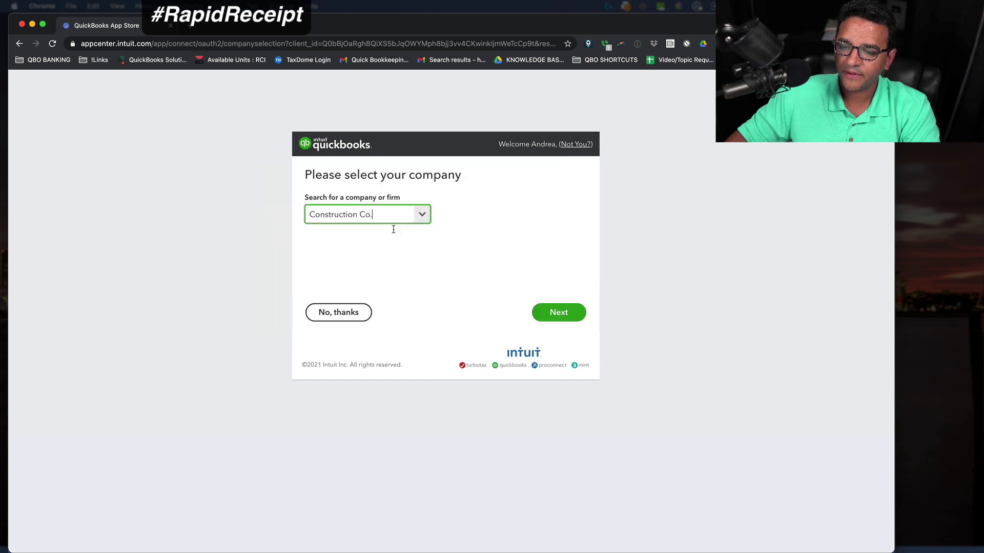
left_click(572, 318)
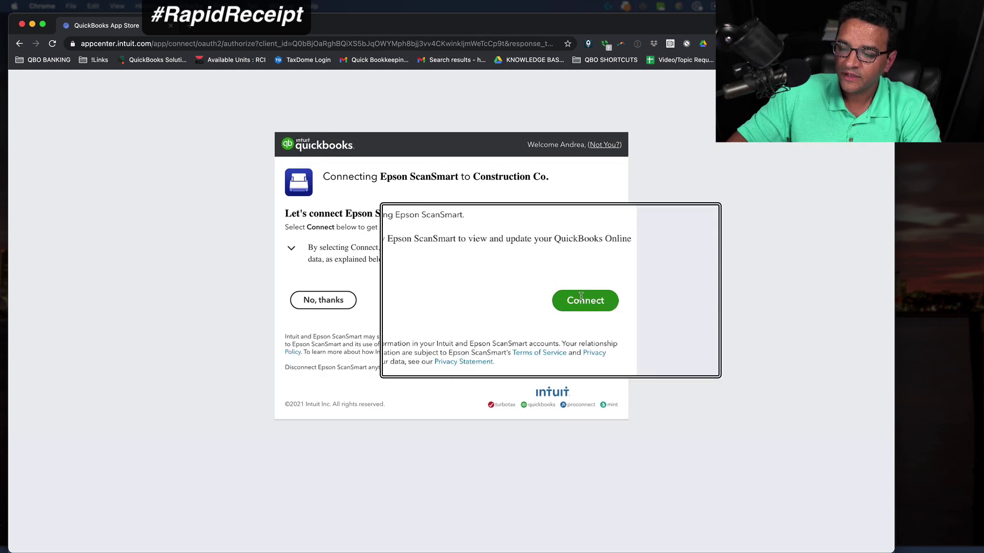
left_click(583, 299)
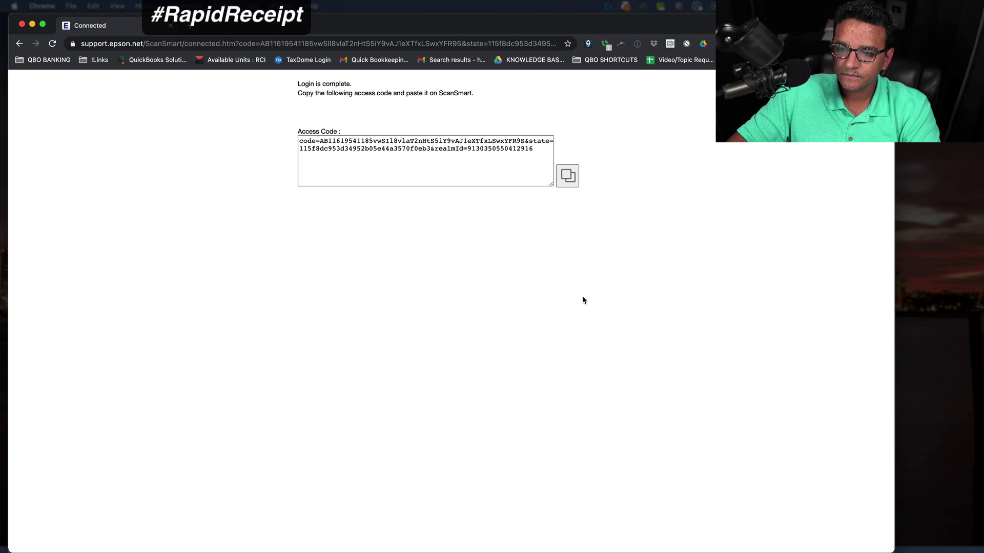
Select and copy the QuickBooks access code from Epson's login-complete page.
left_click_drag(306, 93, 480, 96)
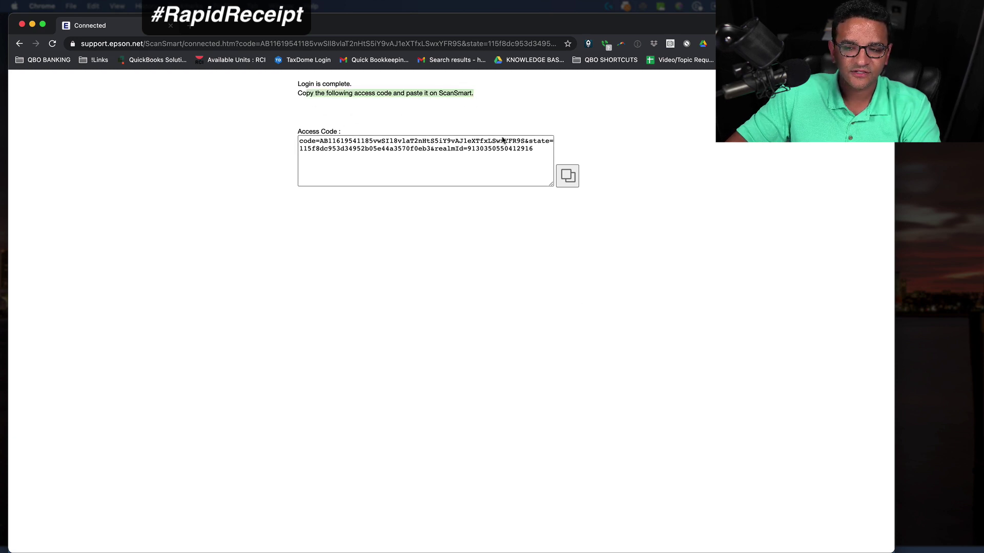
left_click(533, 149)
left_click_drag(535, 148, 316, 133)
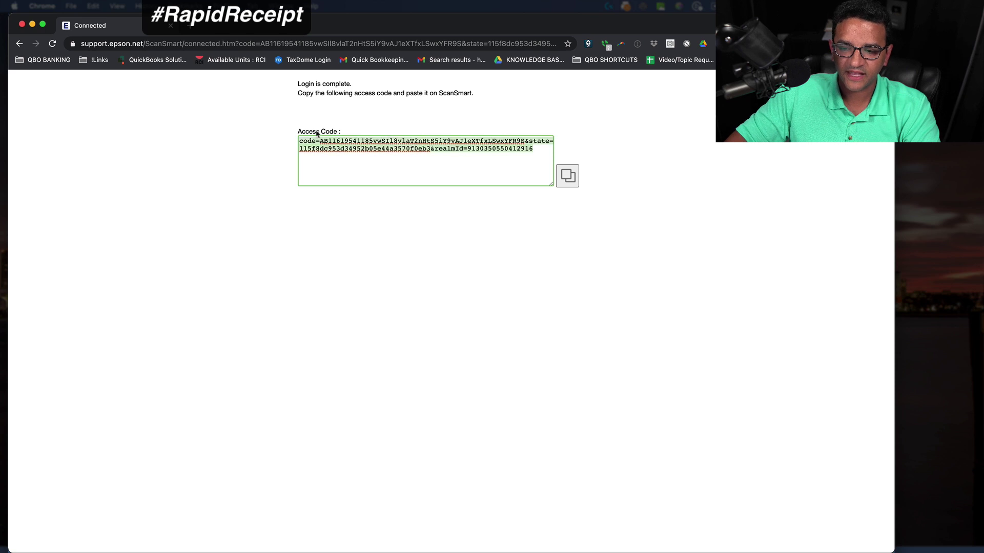
right_click(344, 140)
left_click(378, 220)
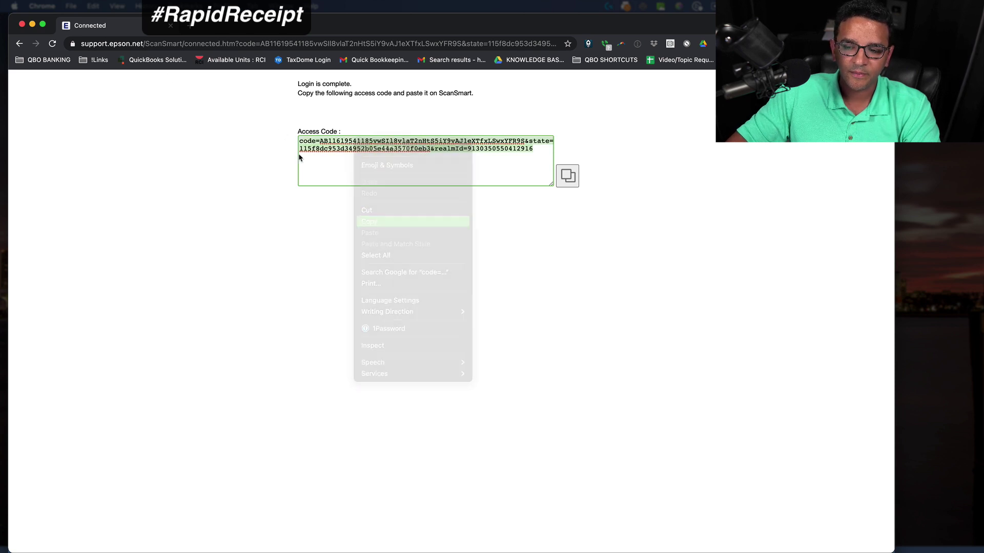
Paste the copied access code into ScanSmart's QuickBooks Login Window and confirm the connection.
left_click(22, 25)
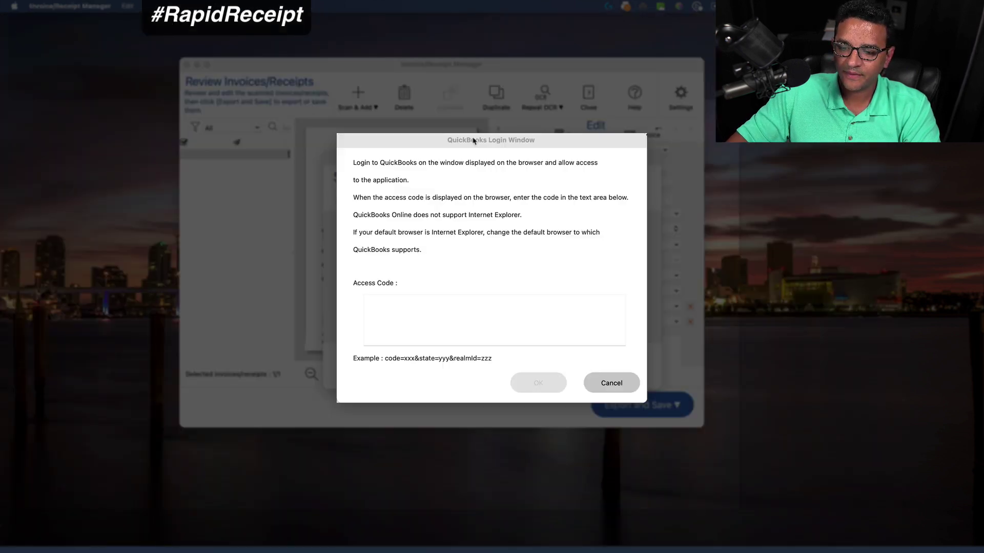
left_click_drag(482, 141, 385, 101)
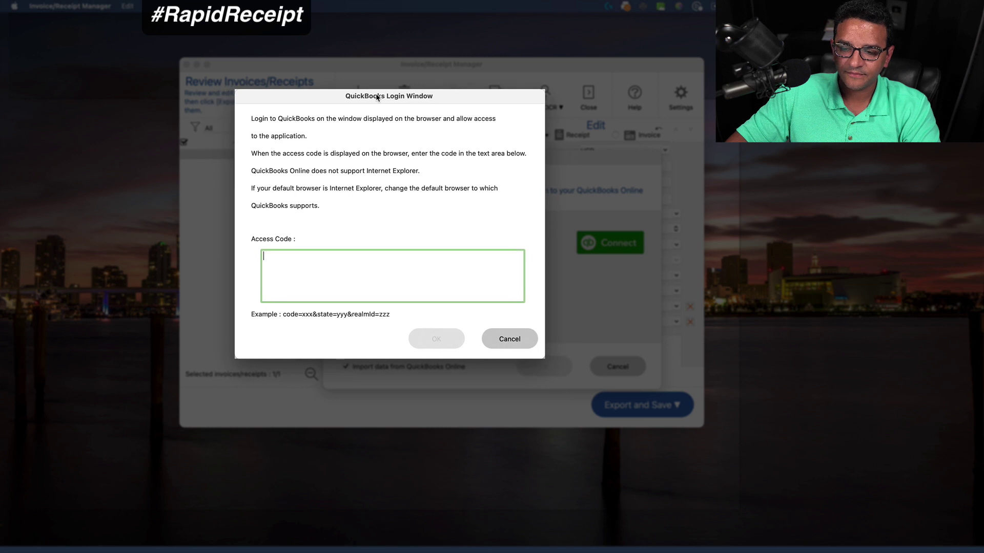
right_click(280, 264)
left_click(300, 294)
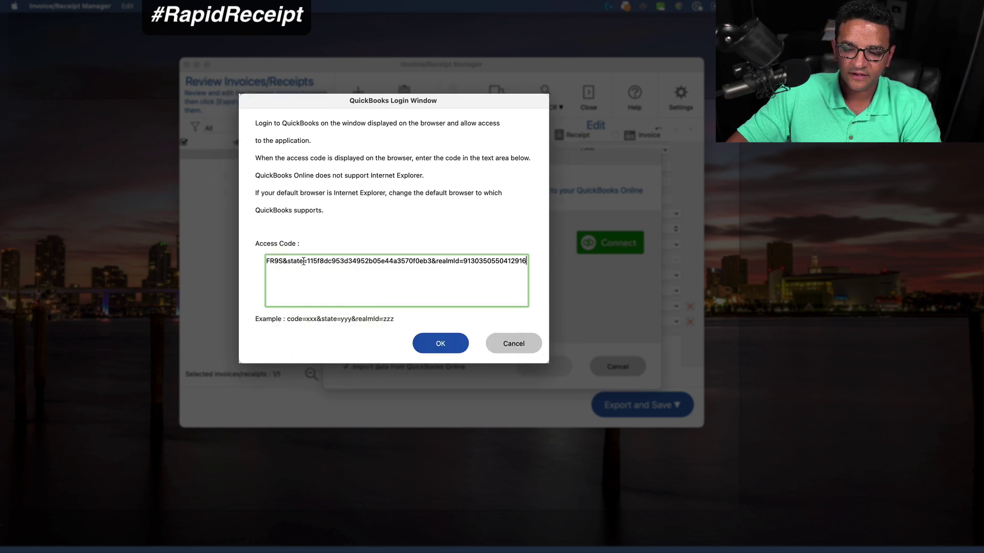
left_click(434, 347)
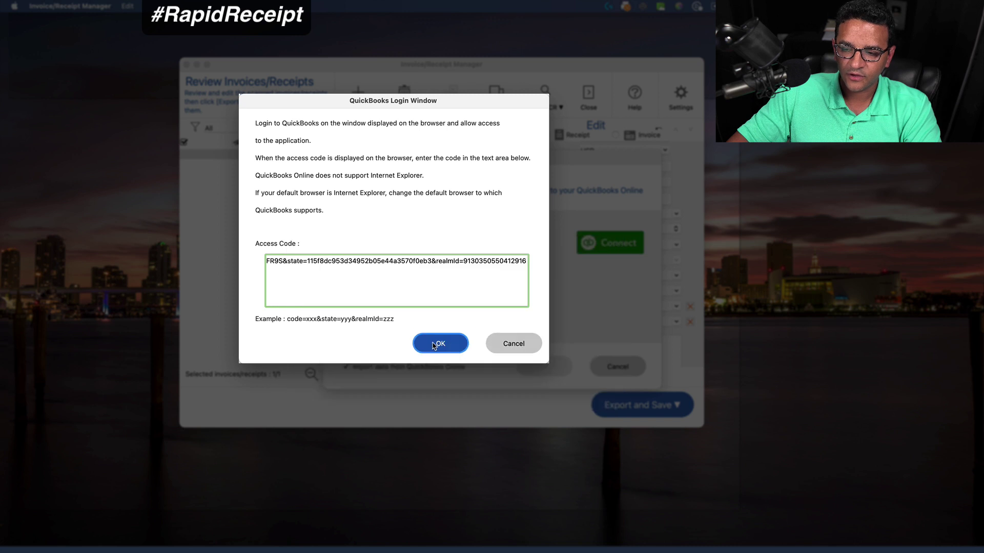
left_click(433, 347)
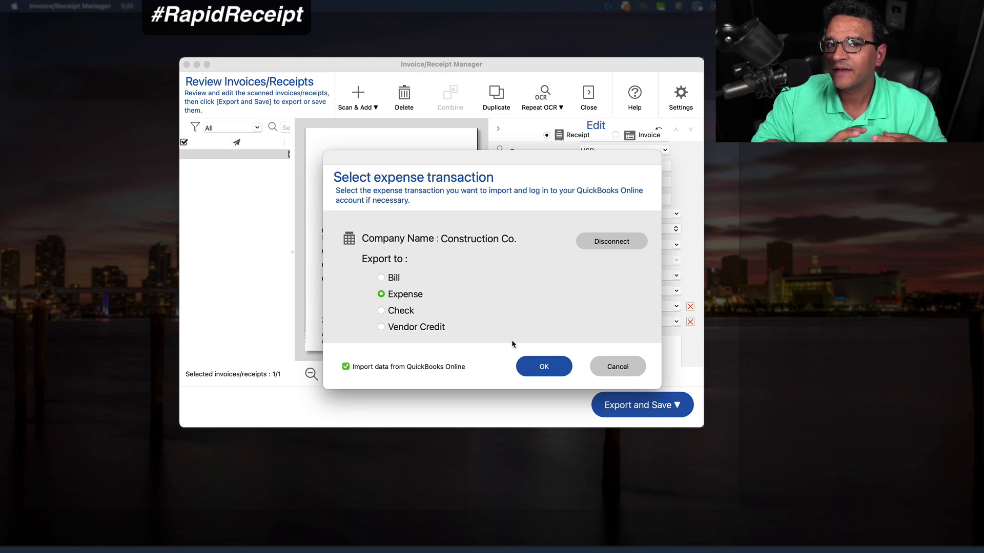
Confirm the expense transaction and export the receipt despite the unreviewed-data warning.
left_click(540, 364)
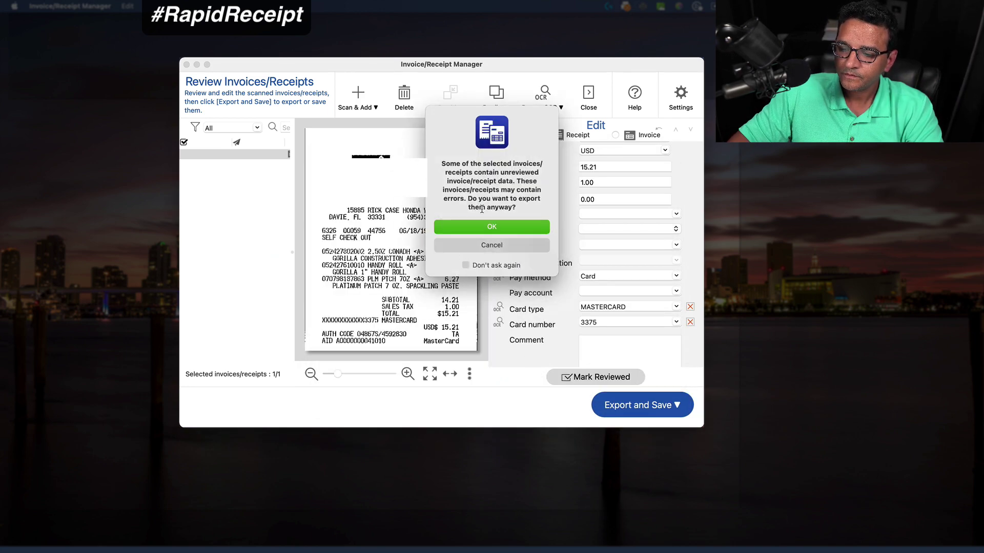
left_click(490, 228)
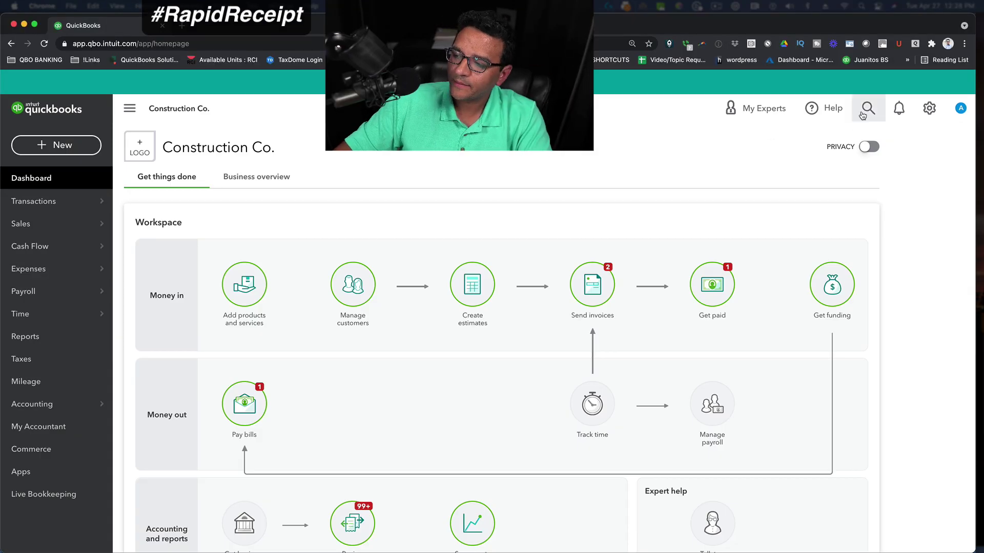
Open the homedepot $15.21 expense and verify payee, Mastercard payment account and date 06/18/2019.
left_click(868, 108)
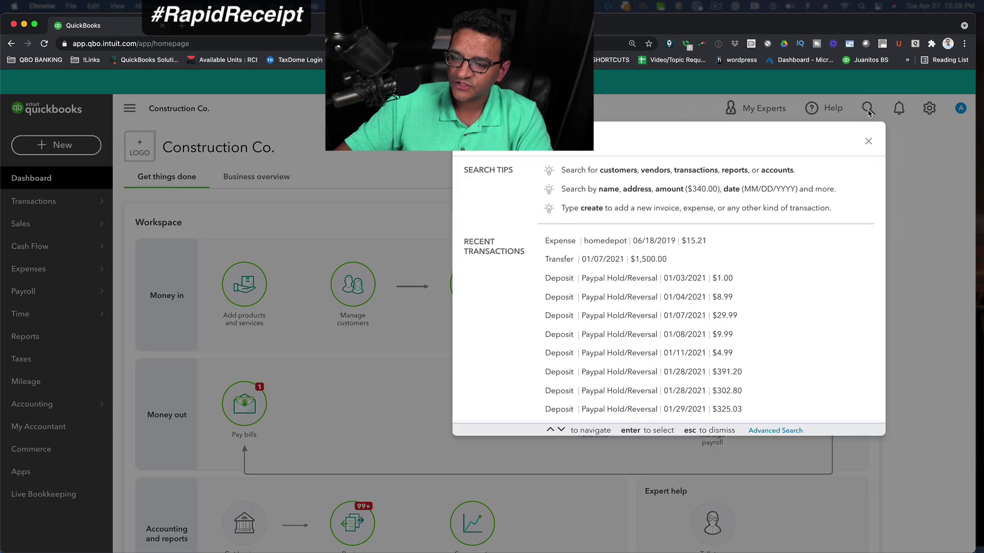
left_click(601, 239)
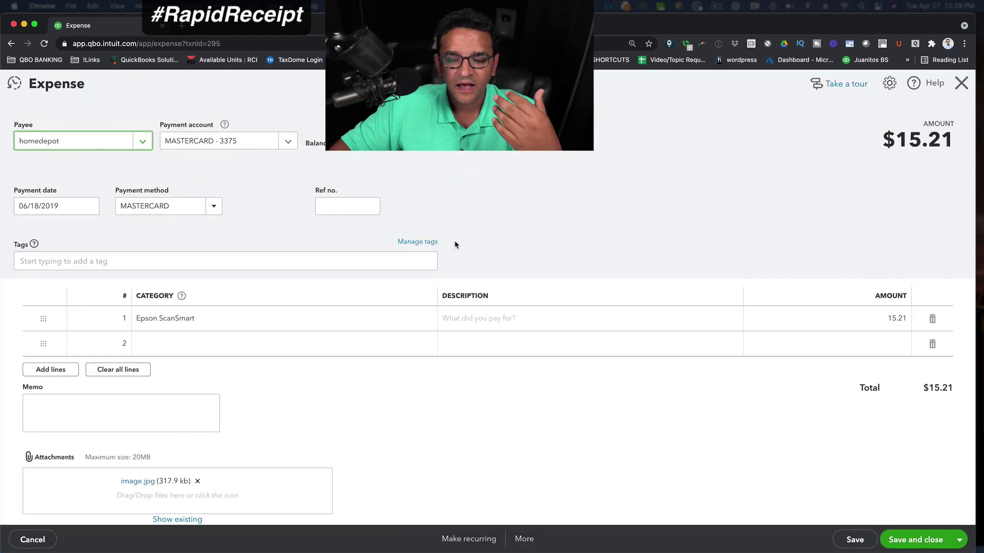
left_click(143, 141)
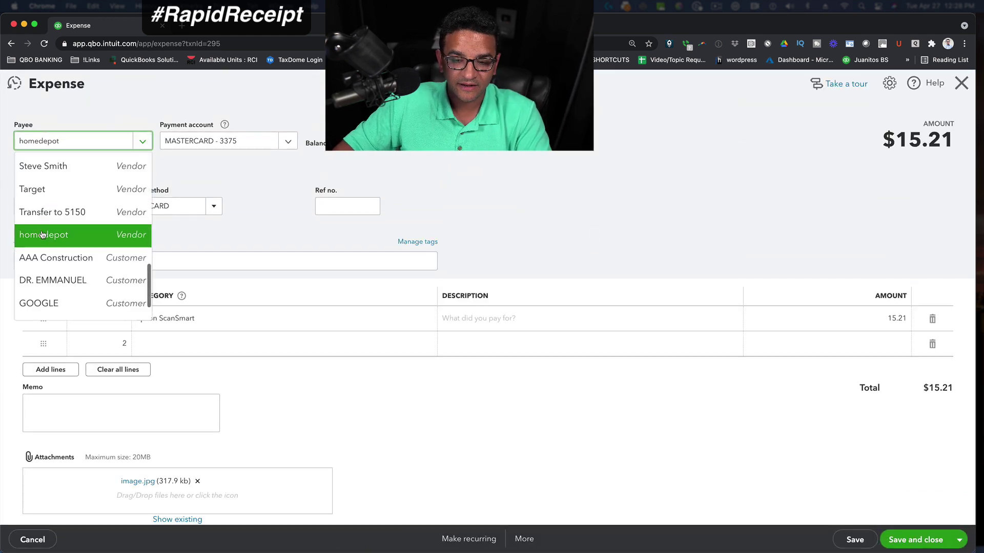
left_click(56, 244)
left_click(288, 141)
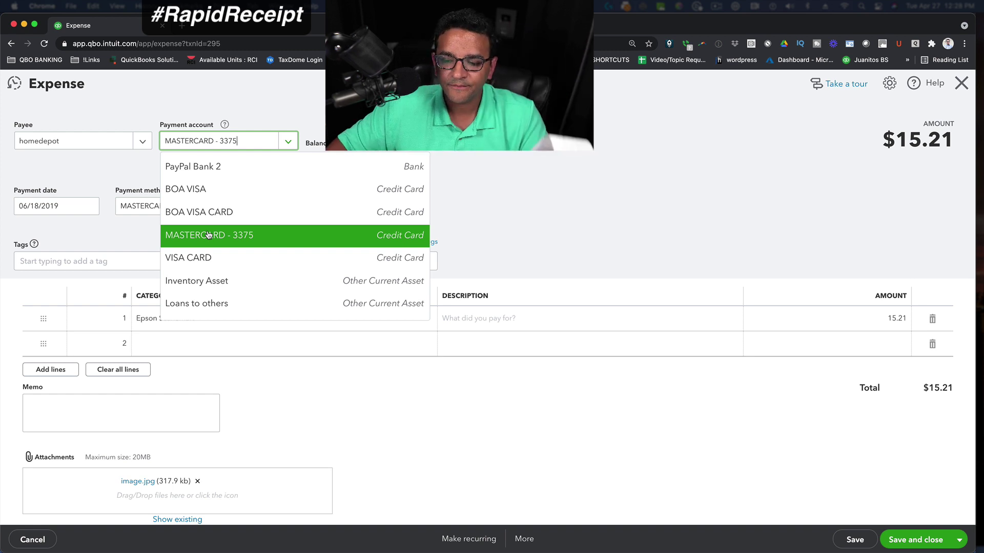
left_click(208, 235)
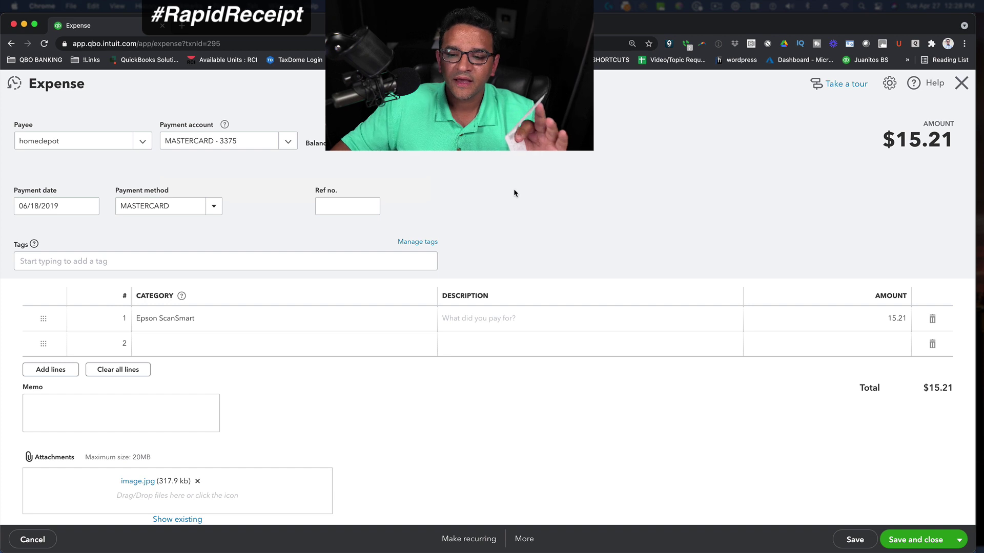
left_click(46, 206)
Confirm line 1's category is Epson ScanSmart and view the attached image.jpg receipt.
left_click(213, 318)
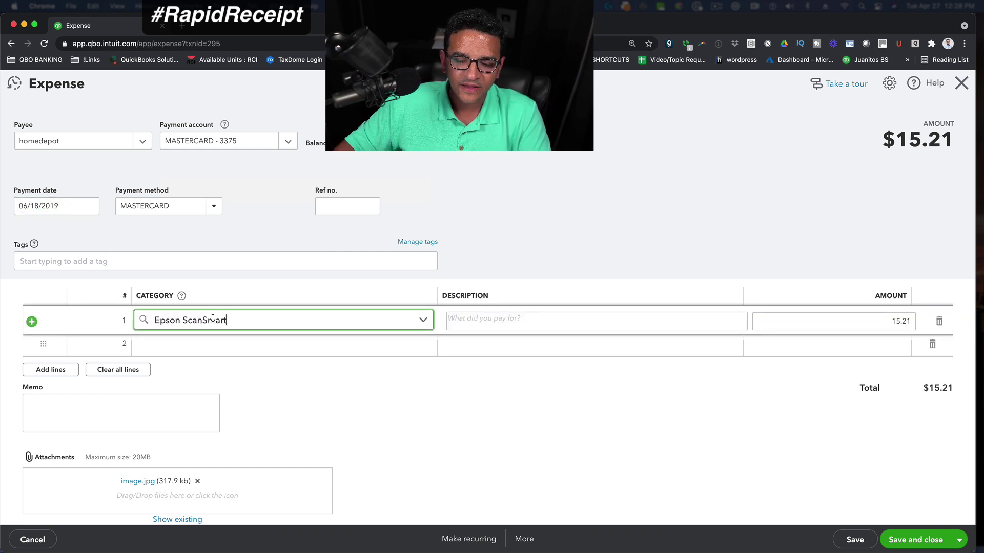
left_click(425, 320)
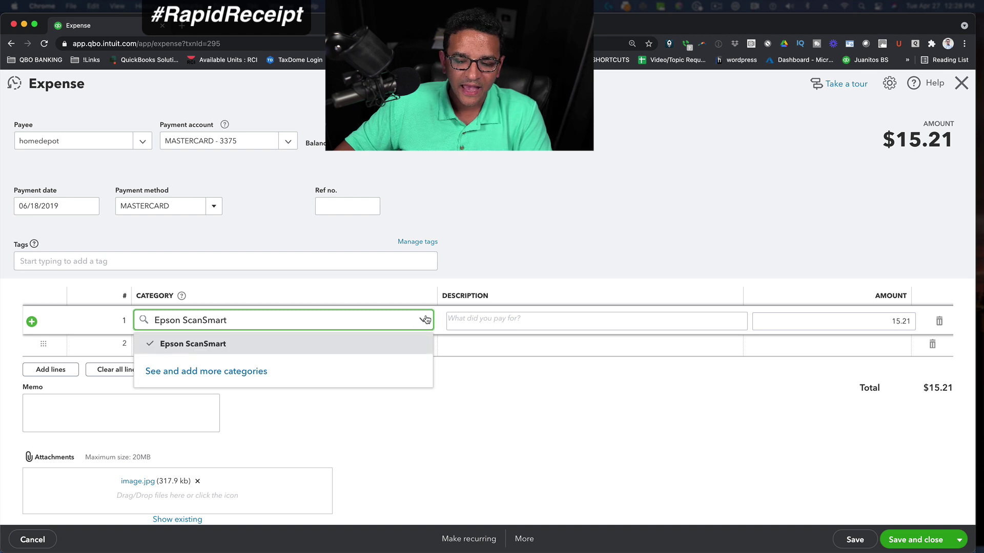
left_click(509, 260)
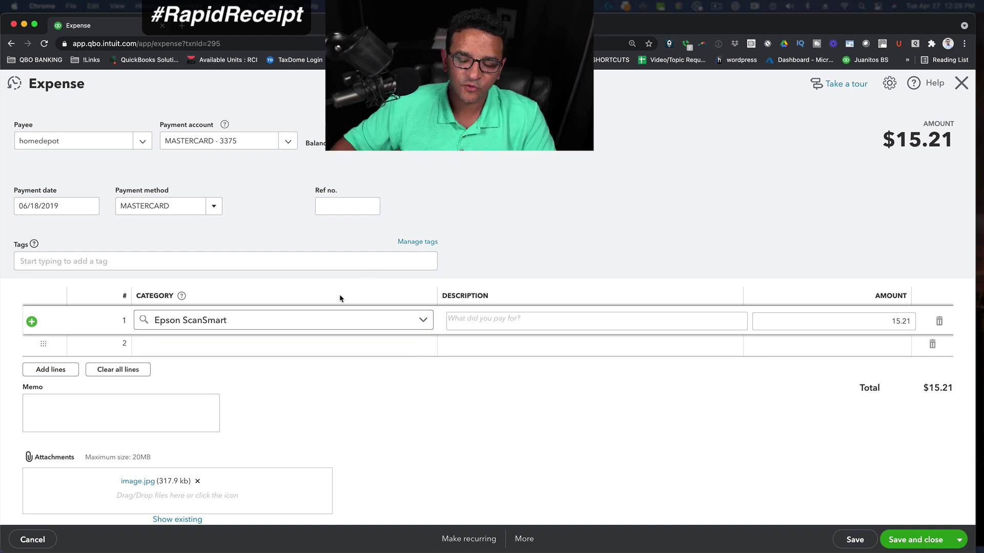
left_click(134, 482)
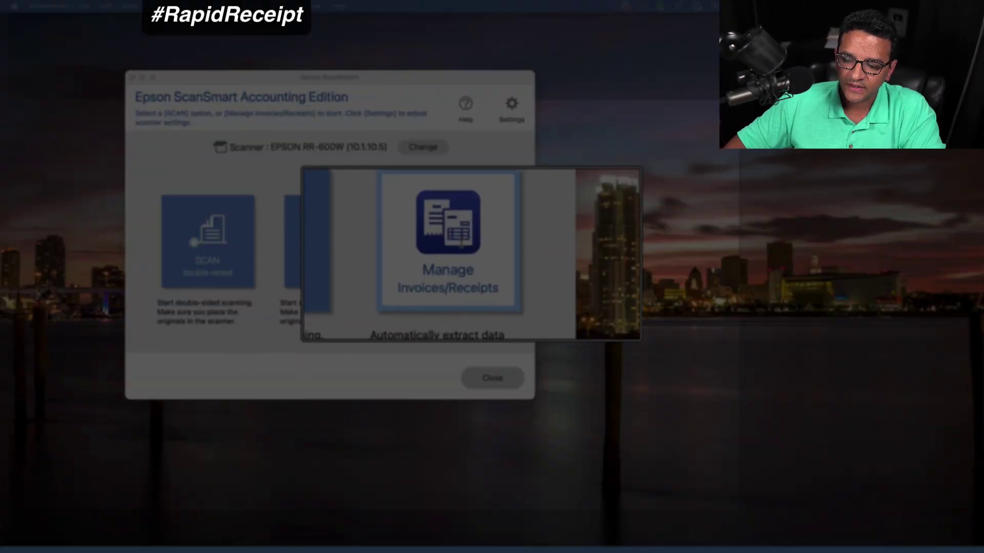
Scan a new receipt from the invoice/receipt manager's Scan & Add menu.
left_click(457, 245)
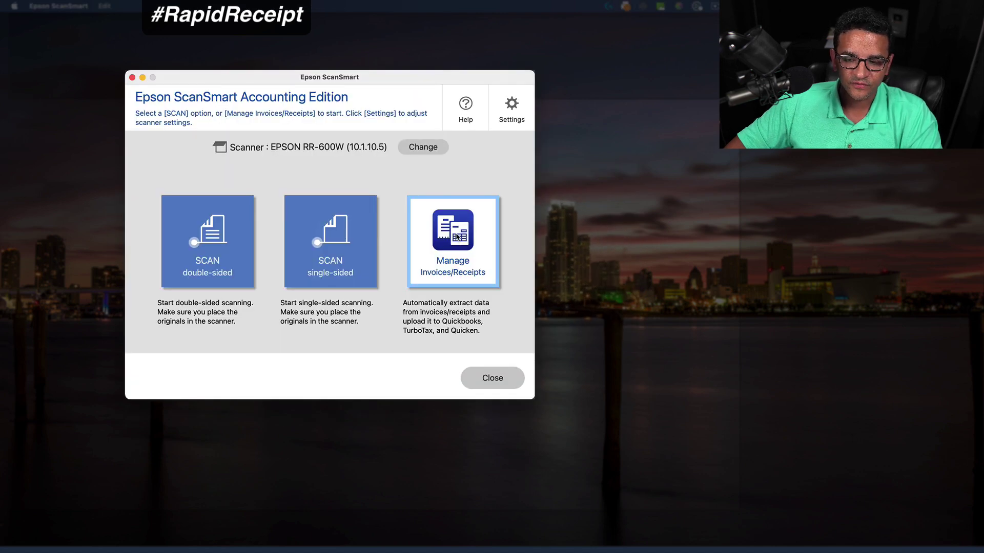
left_click(457, 237)
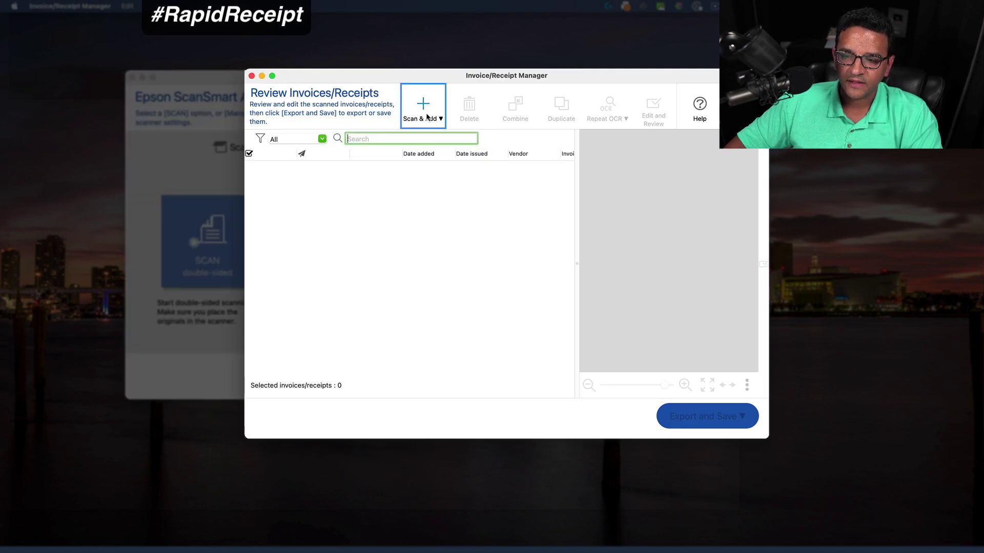
left_click(426, 115)
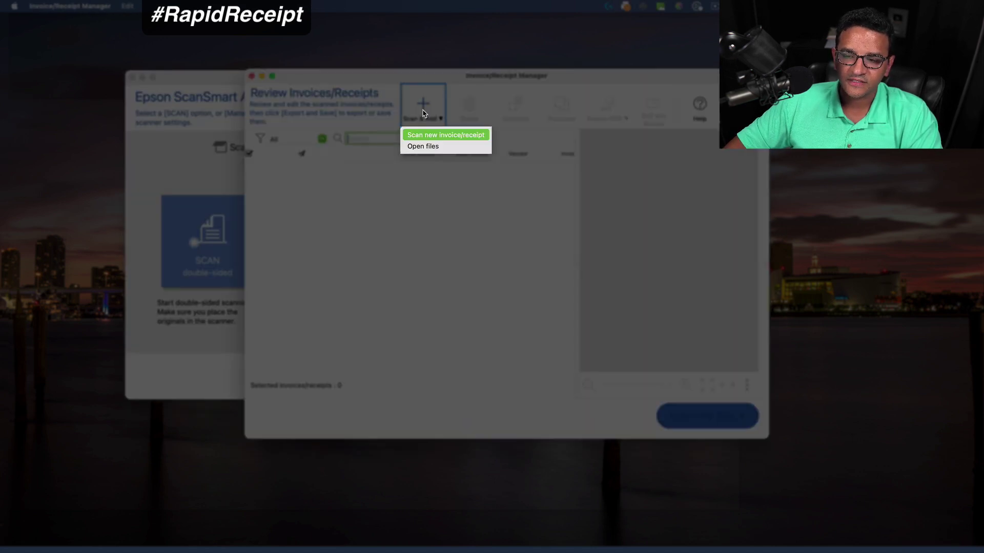
left_click(427, 135)
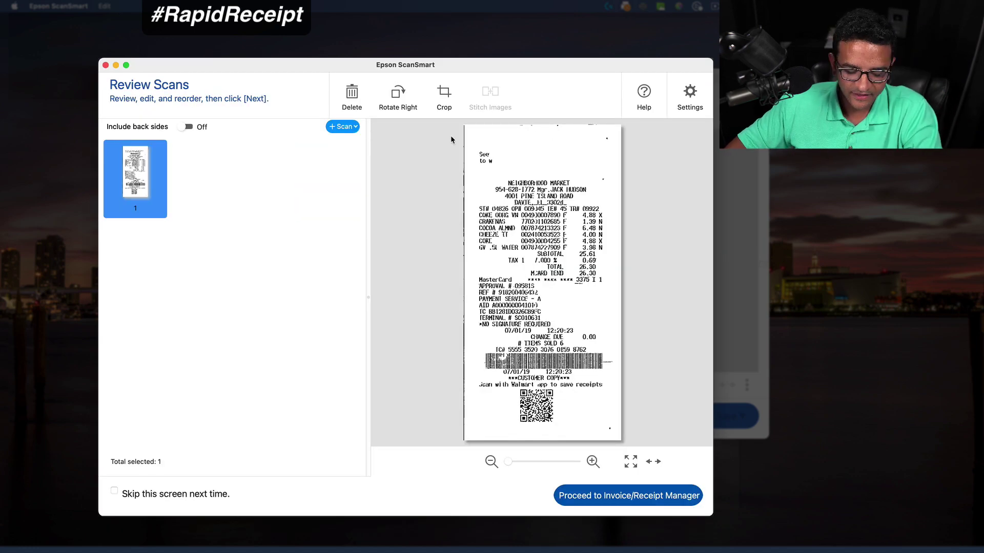
Send the scanned receipt to the receipt manager and confirm Walmart as the vendor.
left_click(609, 499)
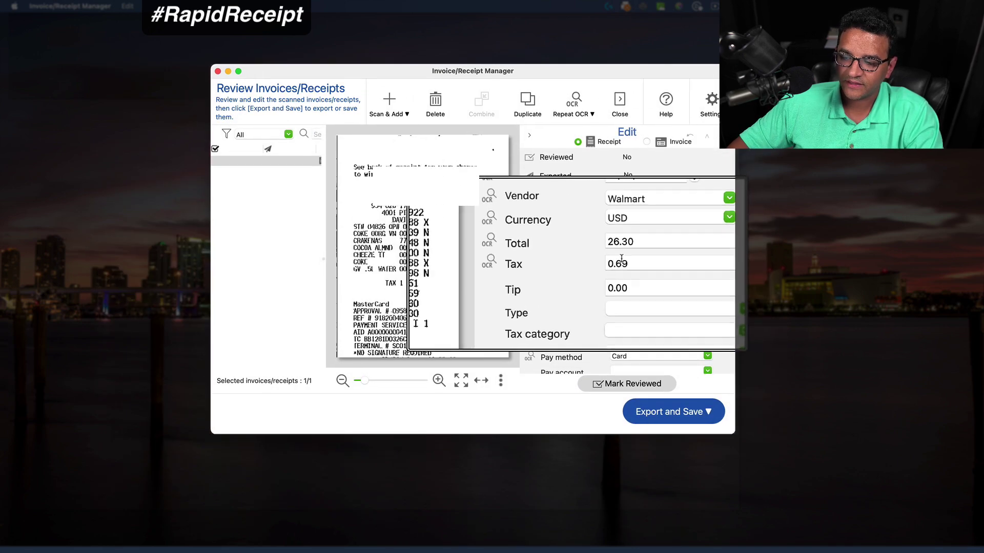
left_click(645, 215)
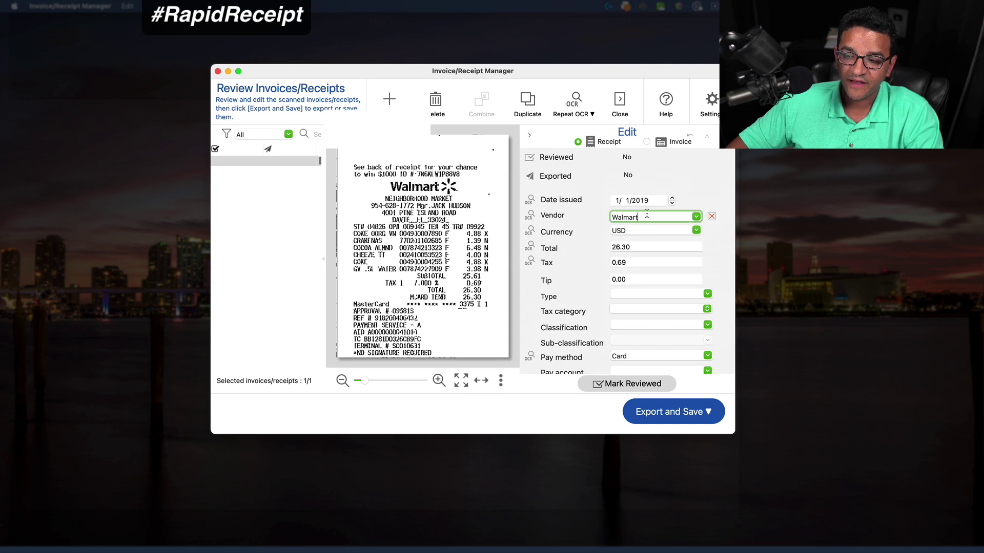
left_click(697, 216)
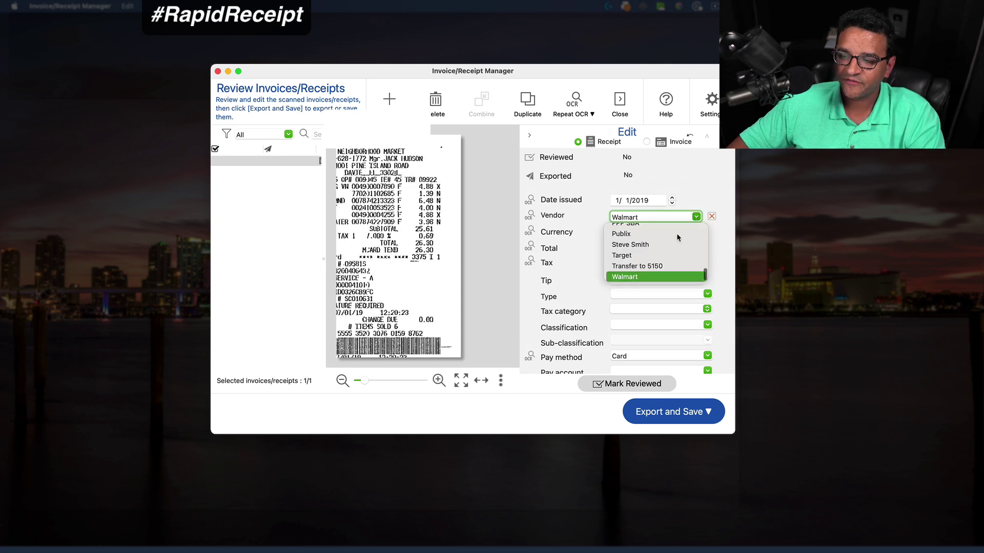
scroll(676, 234, "up", 10)
scroll(676, 232, "down", 5)
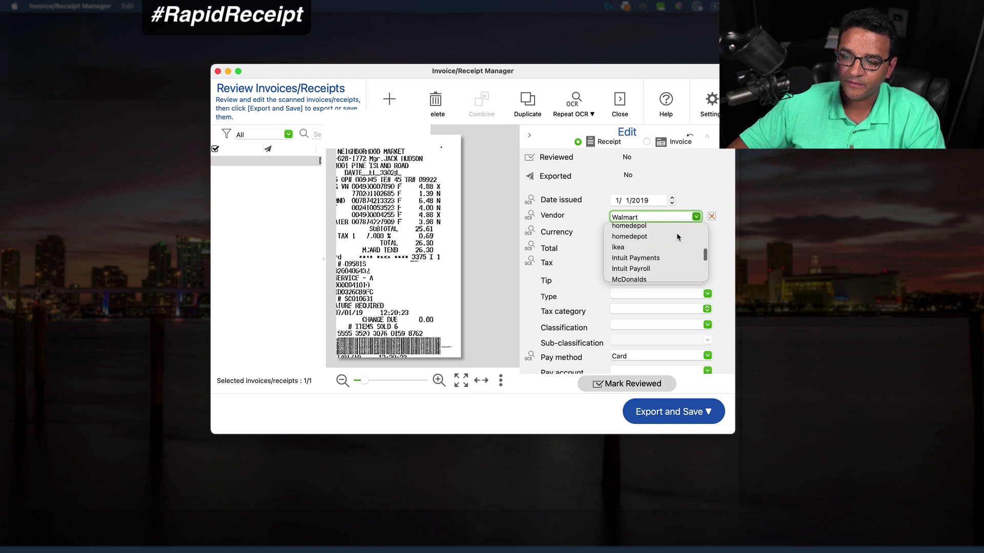
left_click(699, 186)
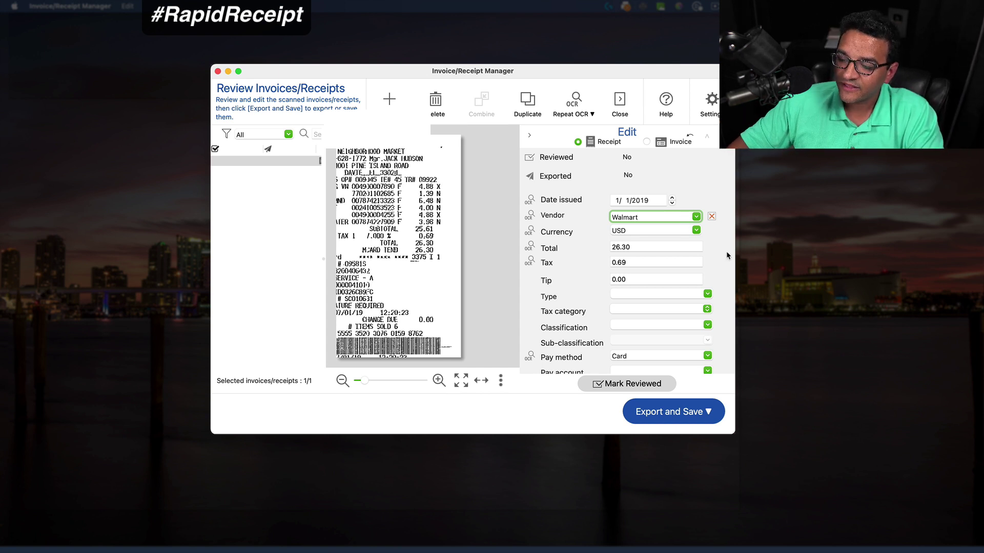
scroll(726, 251, "down", 3)
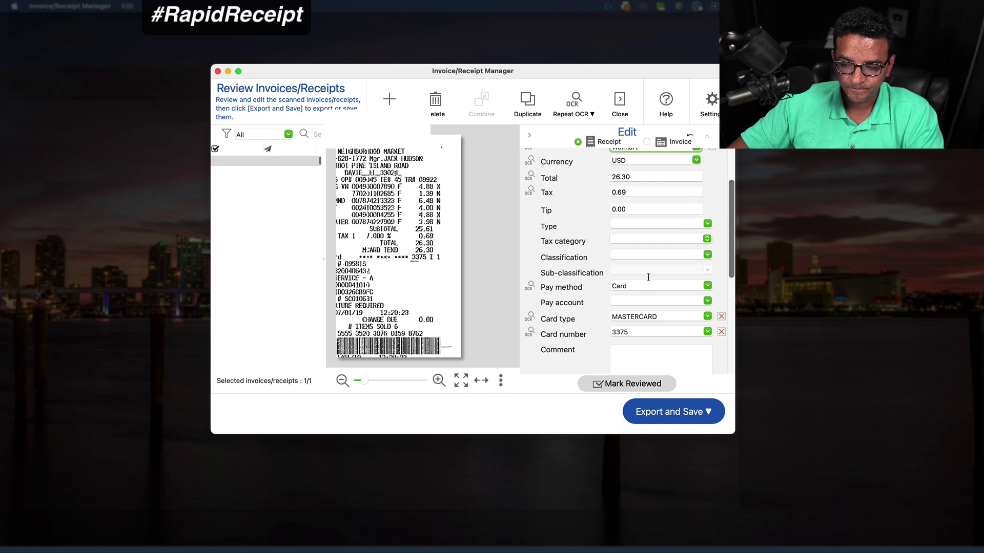
scroll(610, 276, "down", 1)
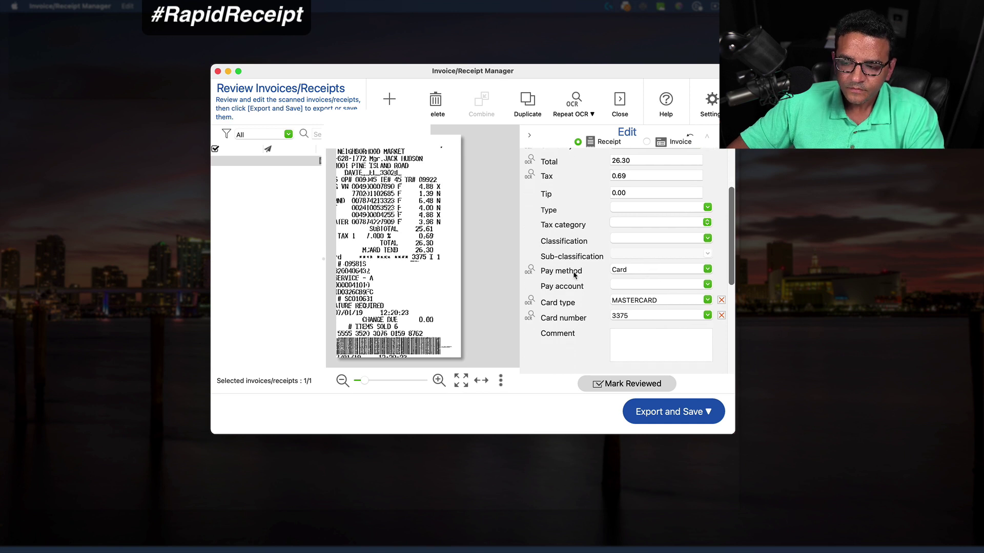
Confirm the extracted MASTERCARD card type, card number and Card payment method.
left_click(707, 301)
left_click(703, 303)
left_click(702, 311)
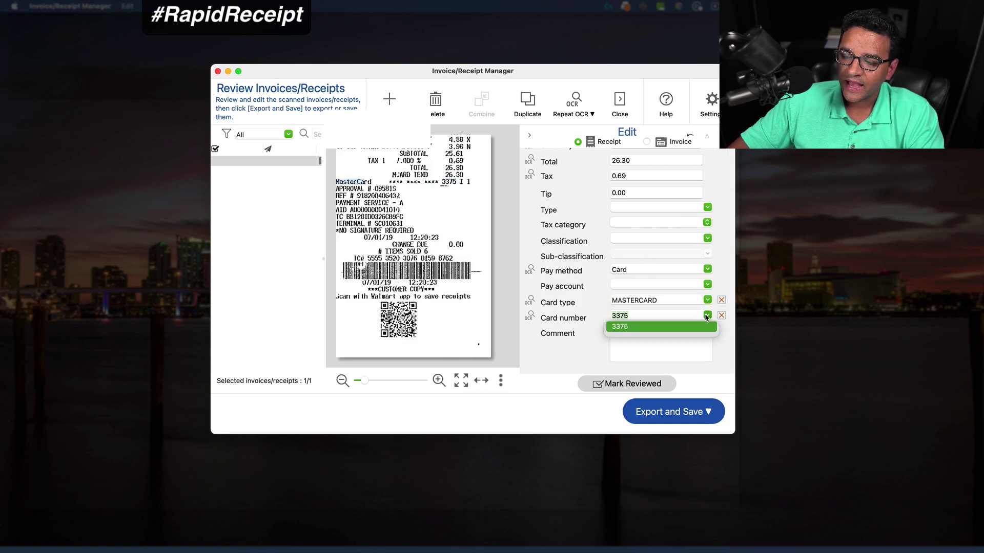
left_click(708, 269)
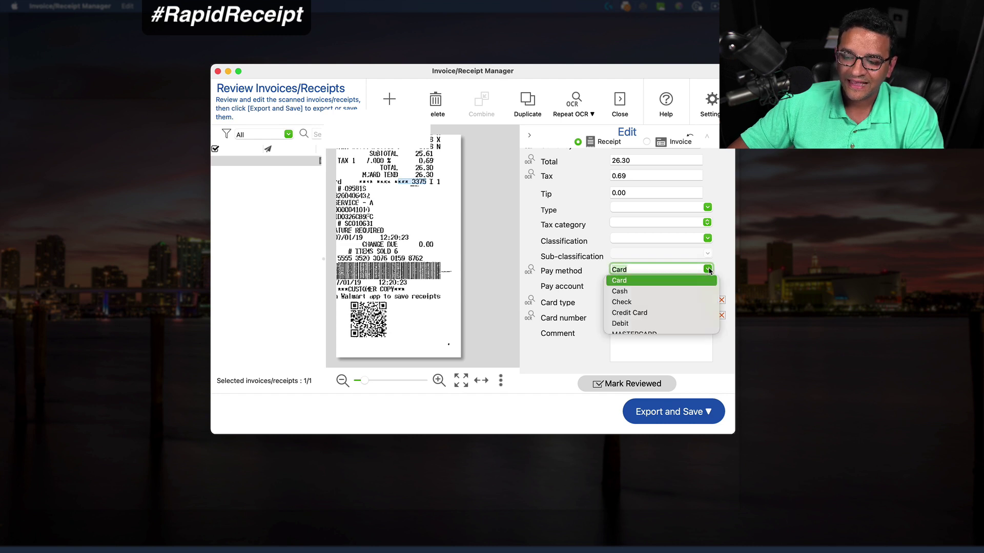
left_click(705, 280)
Set the receipt's pay account to BOA VISA CARD.
left_click(707, 284)
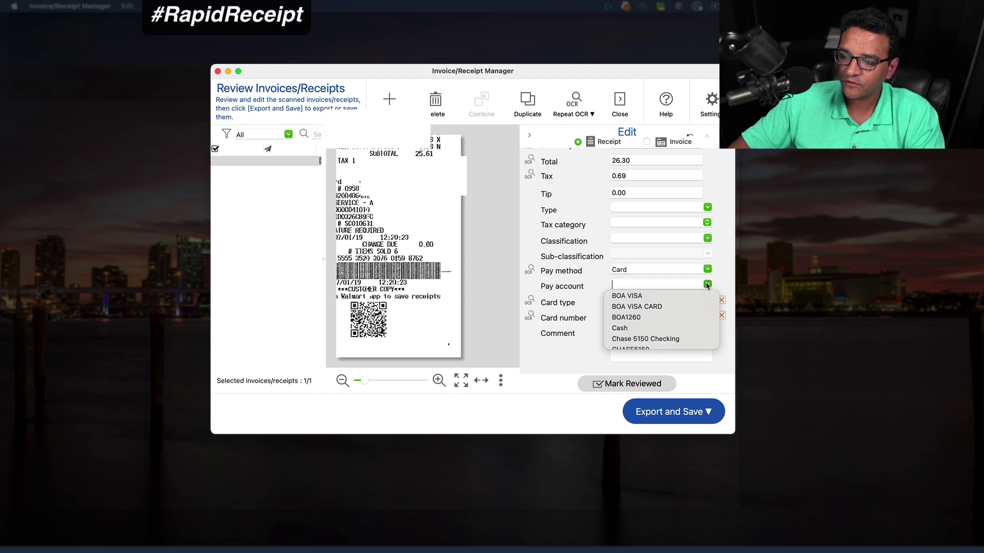
scroll(667, 319, "down", 5)
scroll(666, 315, "up", 5)
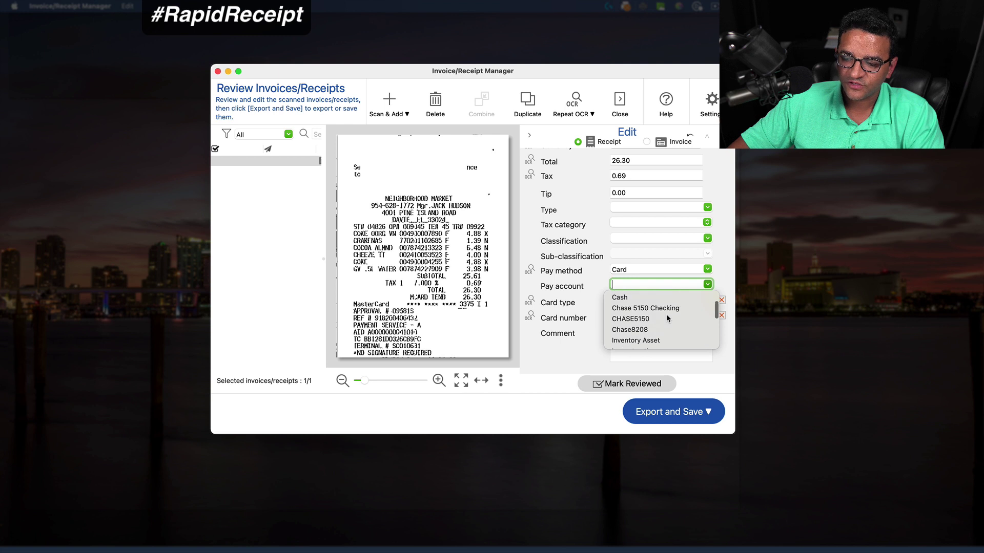
scroll(652, 312, "up", 1)
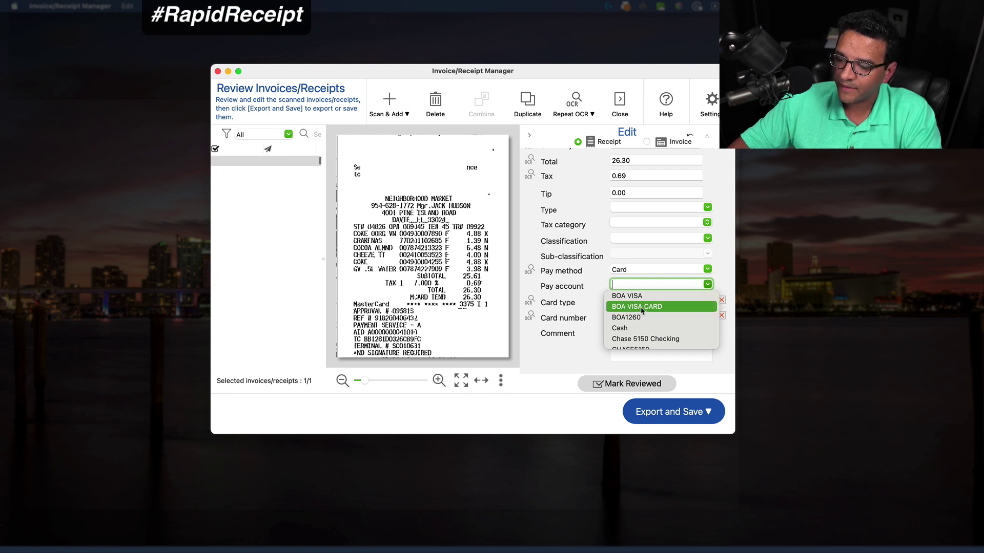
left_click(638, 307)
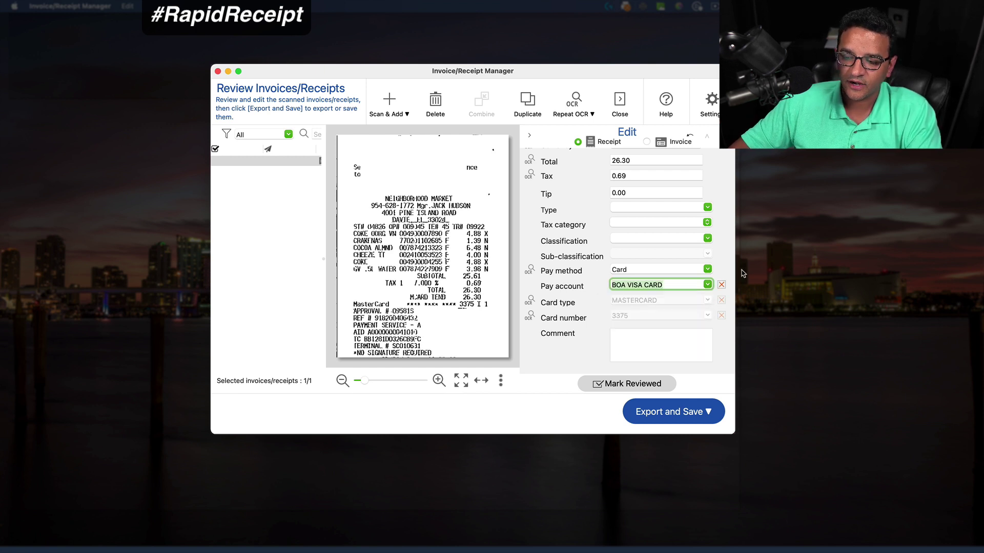
left_click(707, 238)
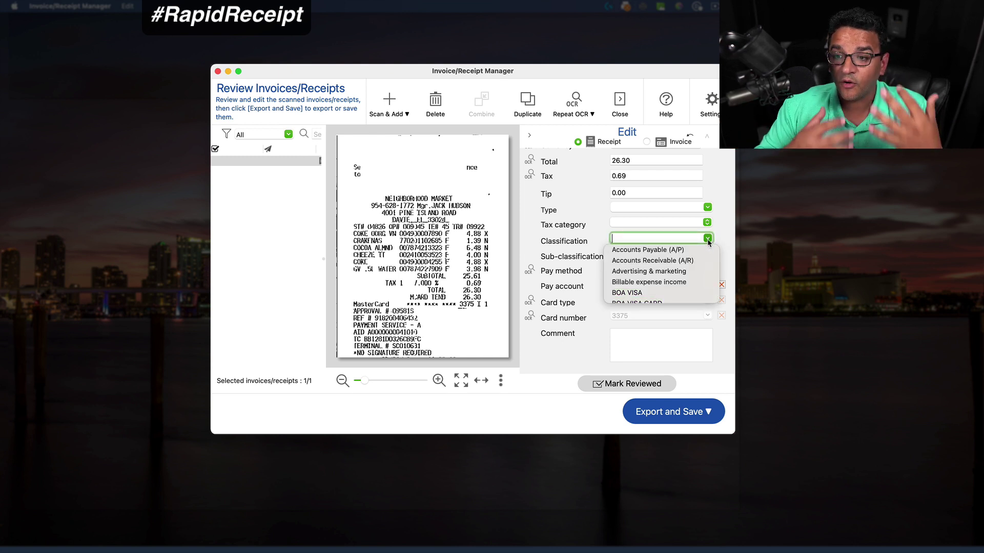
Filter the classifications with 'offi' and classify the receipt as Office expenses.
type("offi")
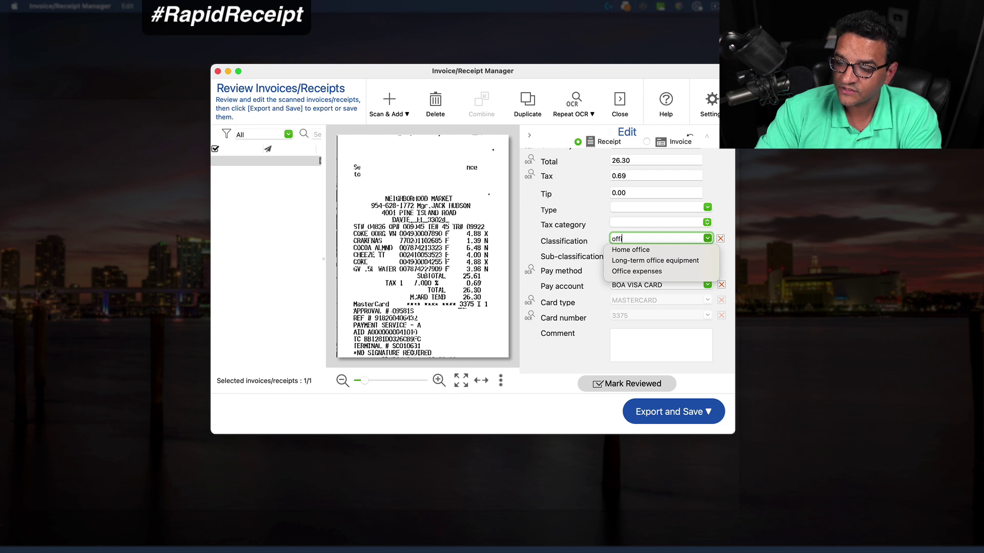
left_click(643, 271)
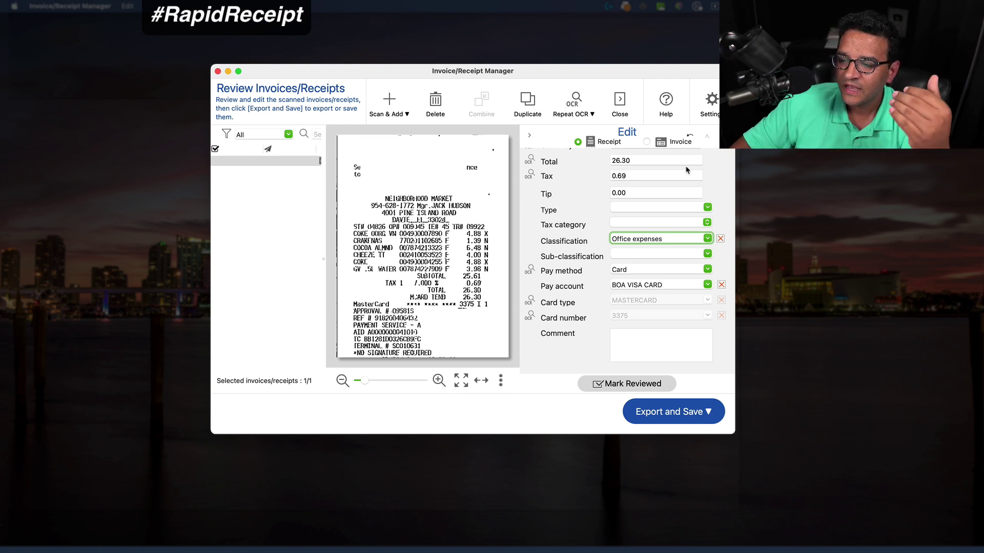
scroll(712, 180, "down", 1)
scroll(712, 180, "up", 5)
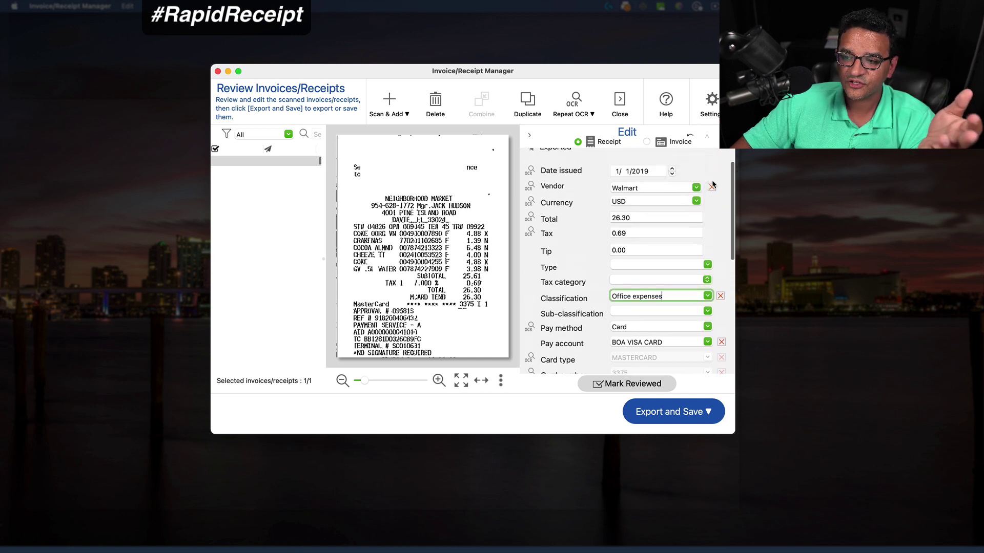
scroll(713, 185, "up", 1)
scroll(712, 185, "down", 1)
scroll(712, 184, "up", 2)
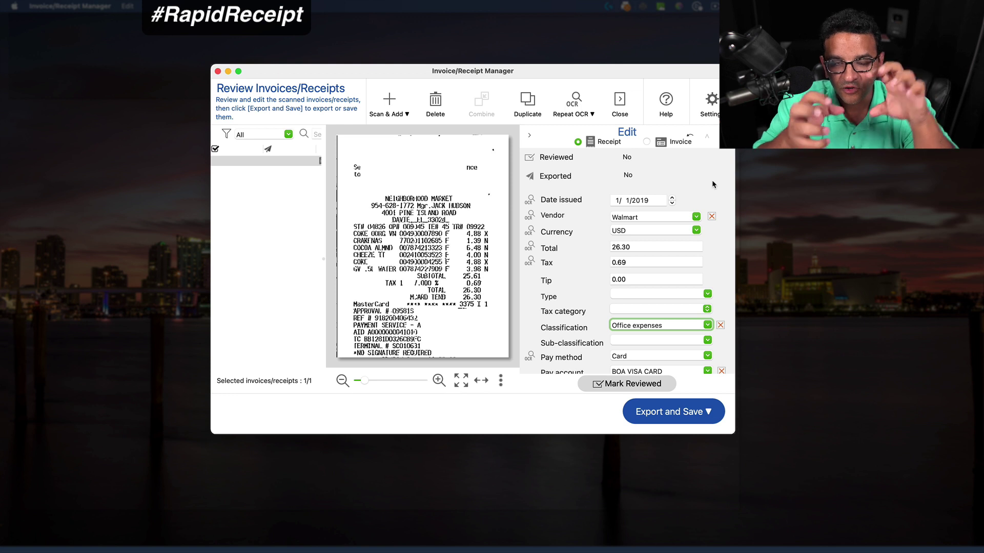
Add the comment 'For new office' to the receipt.
scroll(687, 187, "down", 3)
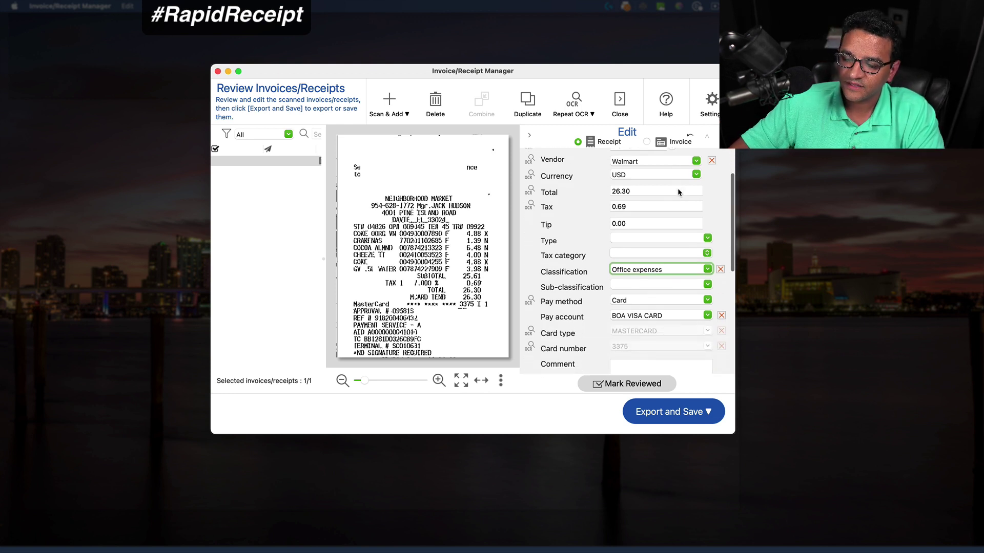
scroll(679, 189, "down", 3)
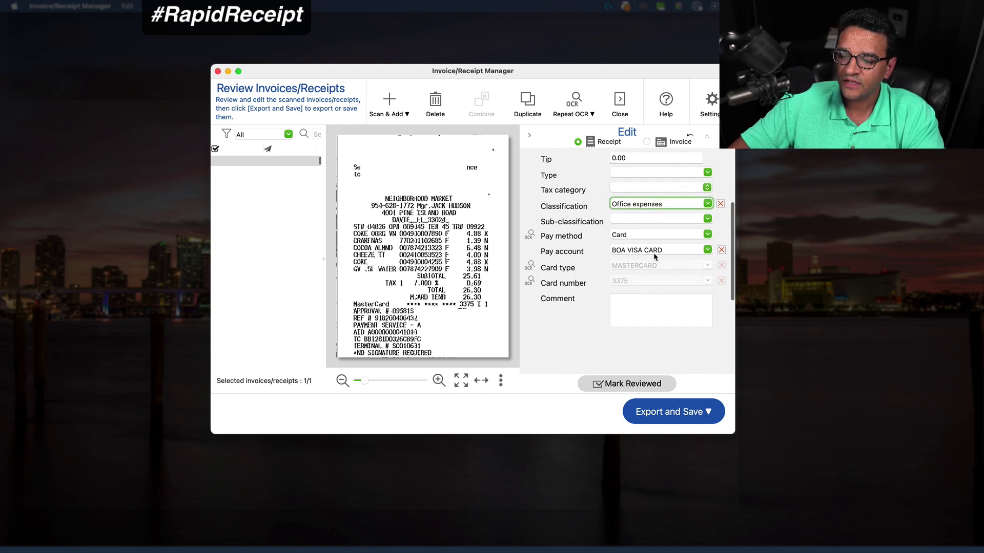
scroll(654, 256, "down", 1)
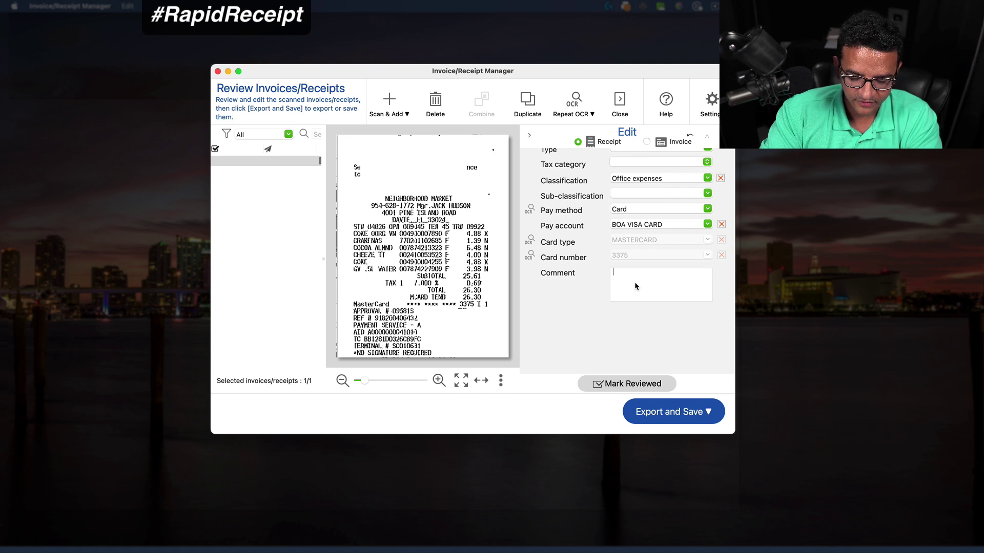
type("For new")
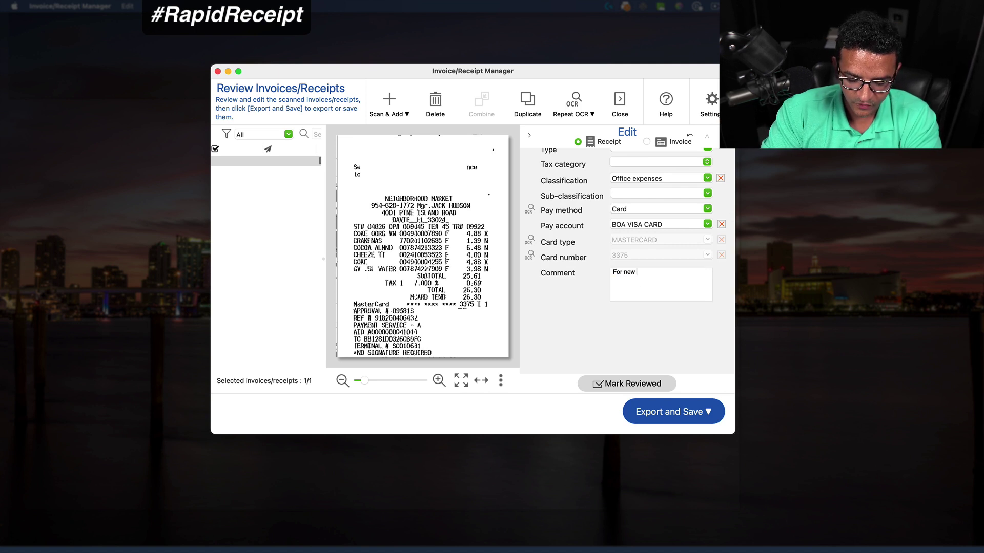
type(" office")
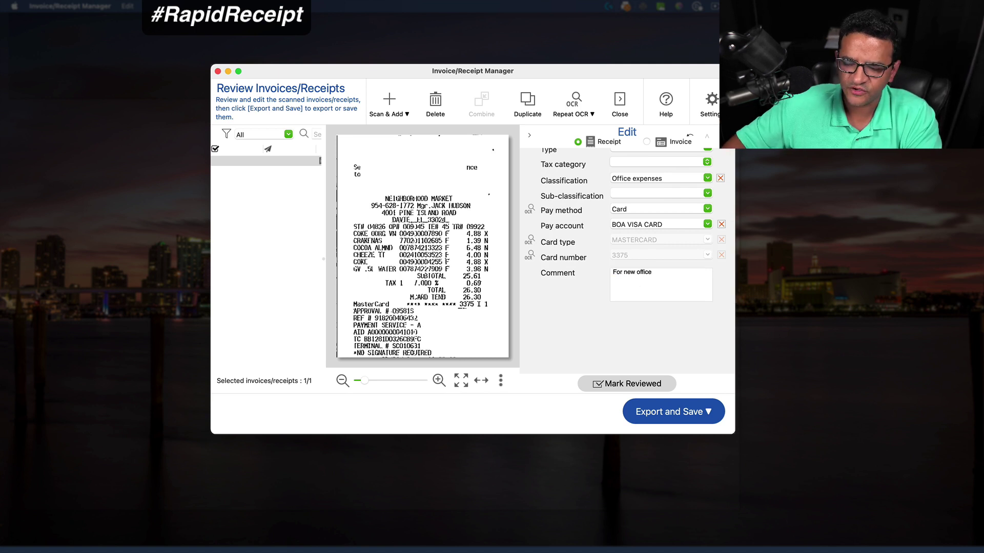
scroll(644, 263, "up", 3)
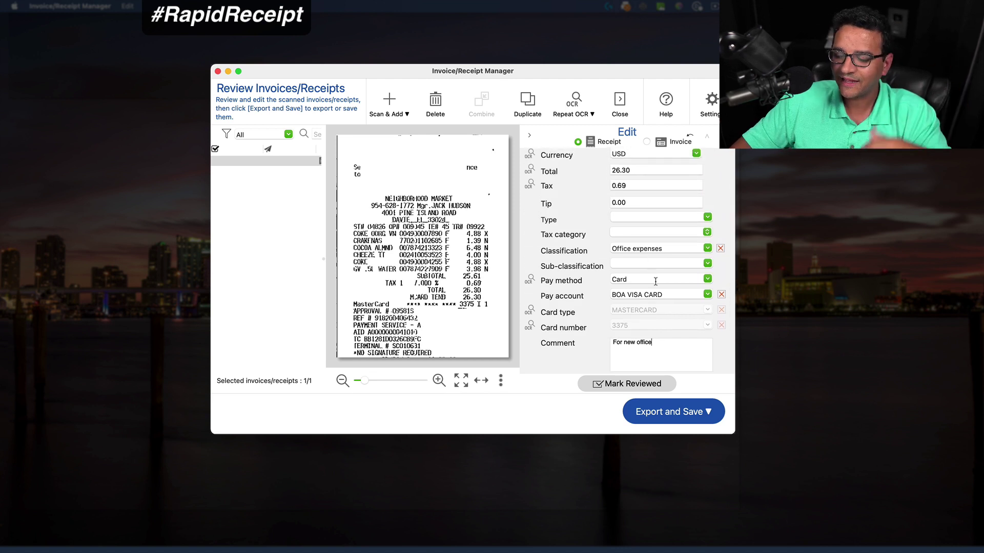
Export the receipt to QuickBooks Online as an Expense, accepting the unreviewed-data warning.
left_click(697, 414)
left_click(339, 232)
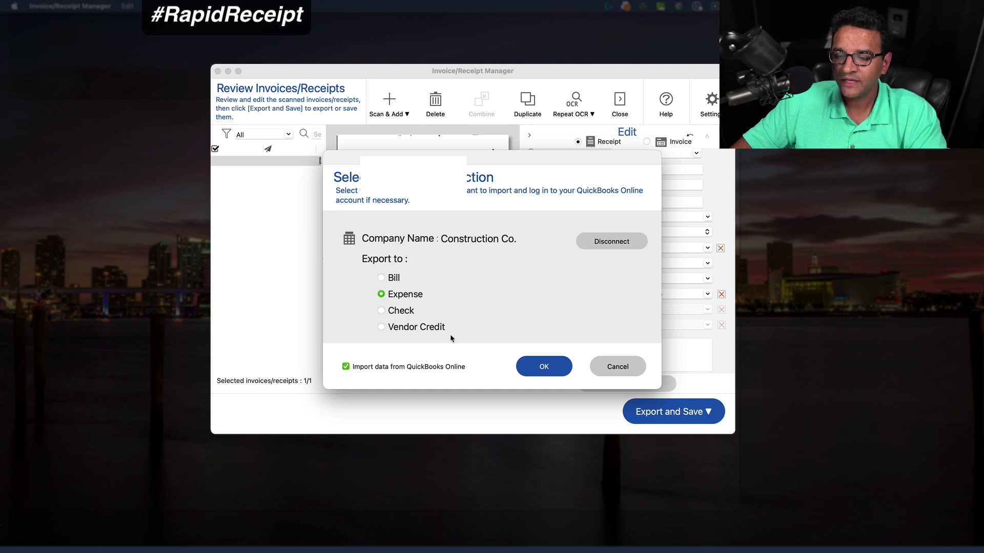
left_click(544, 368)
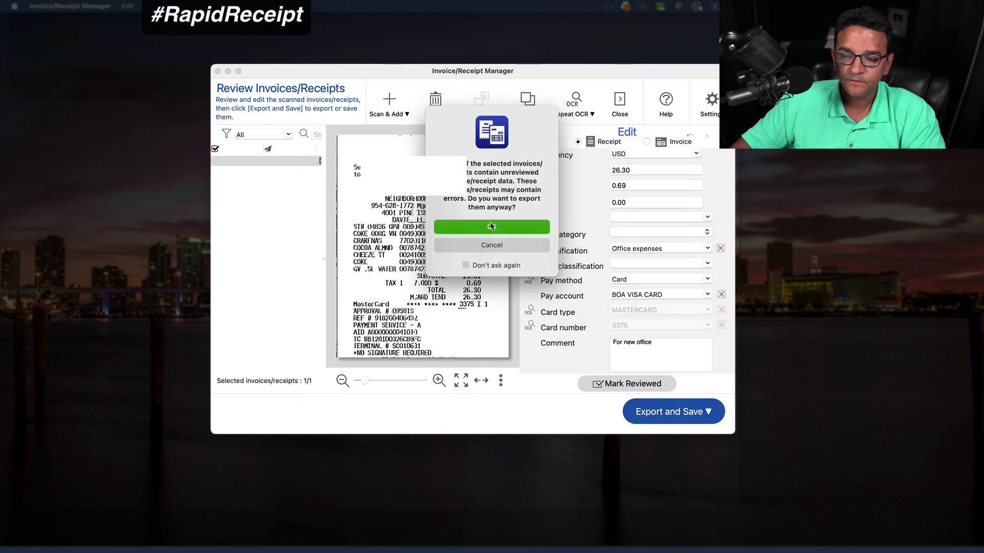
left_click(490, 225)
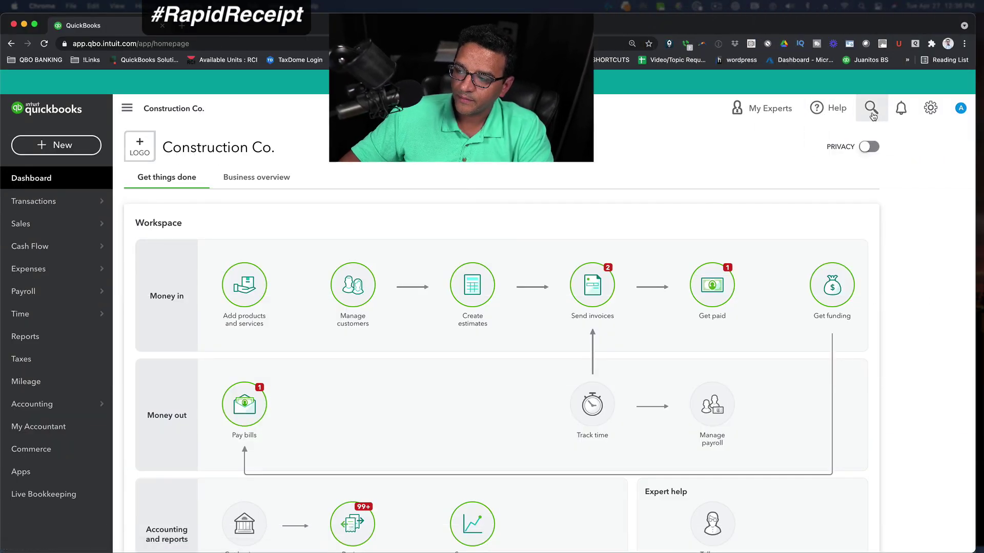
Open the Walmart $26.30 expense and confirm payee Walmart and payment account BOA VISA CARD.
left_click(871, 108)
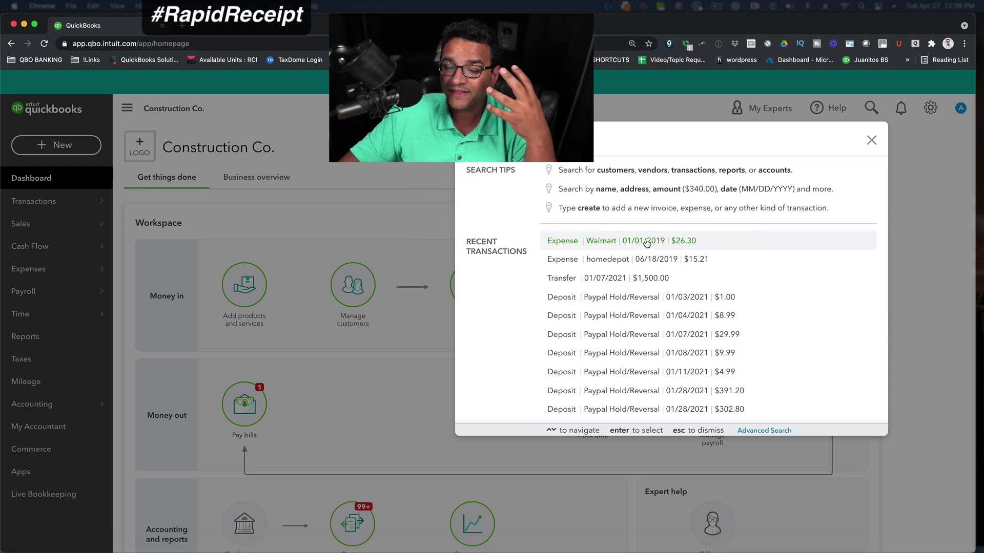
left_click(647, 242)
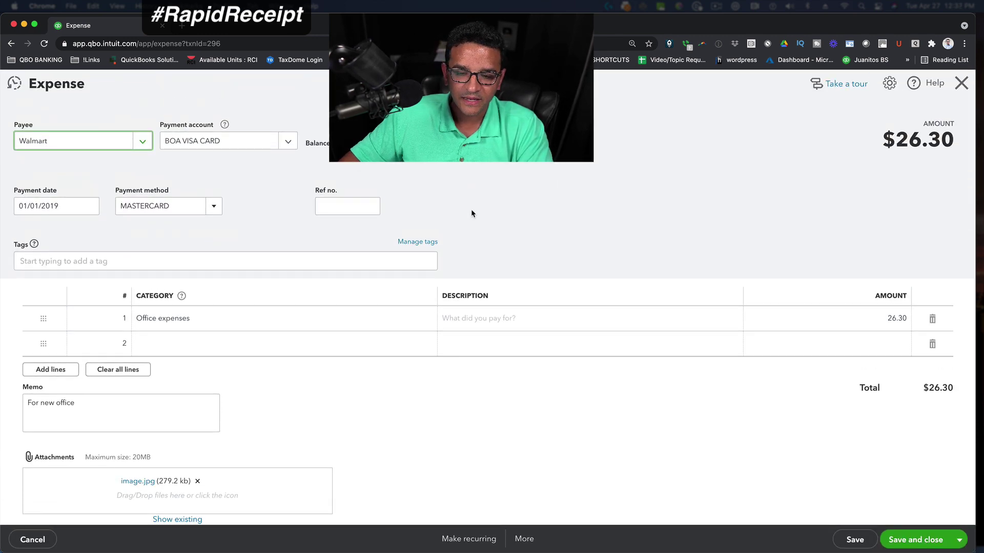
left_click(140, 140)
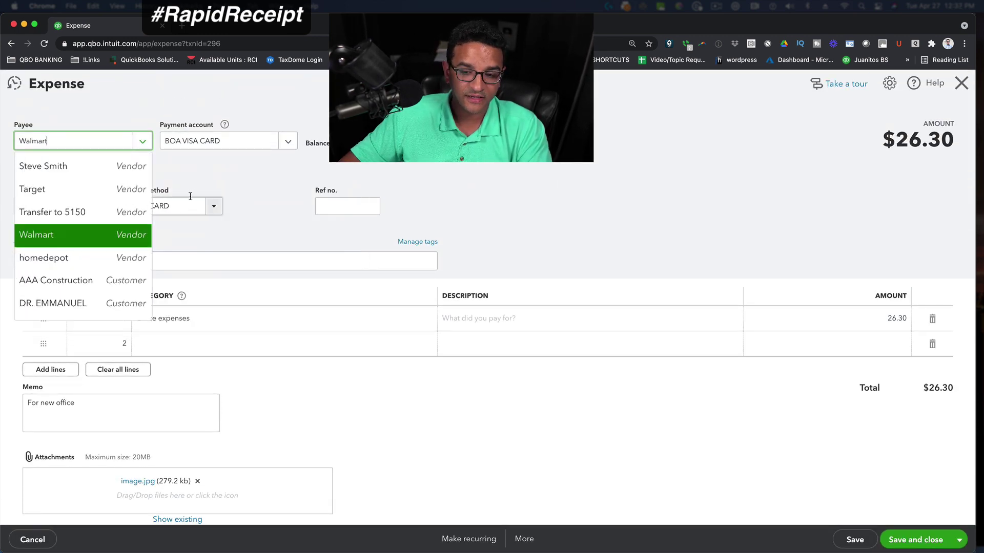
left_click(233, 191)
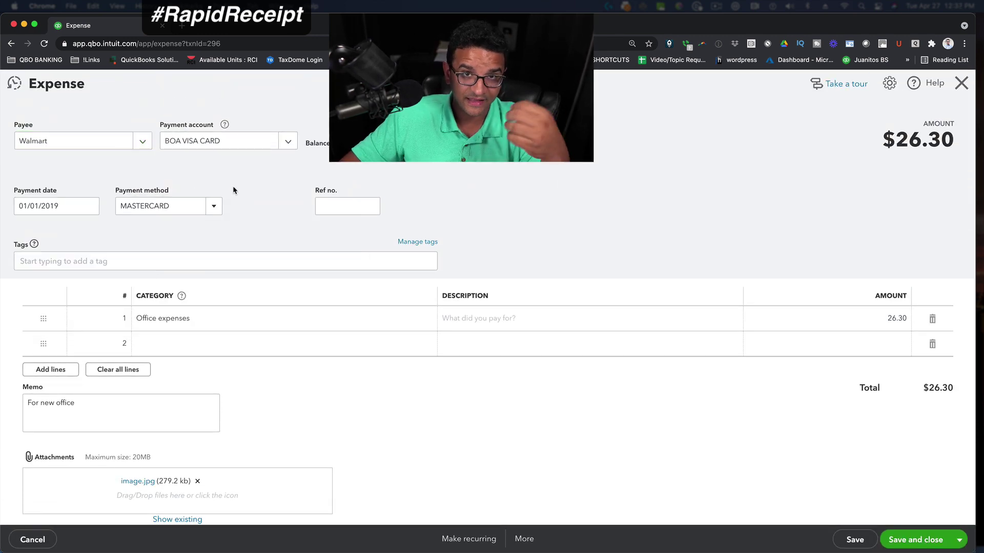
left_click(287, 142)
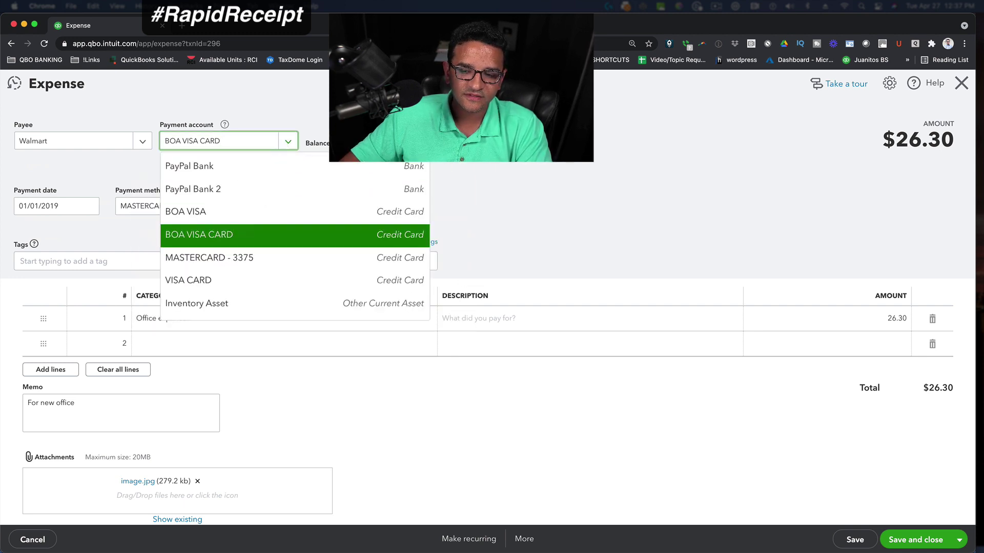
left_click(203, 237)
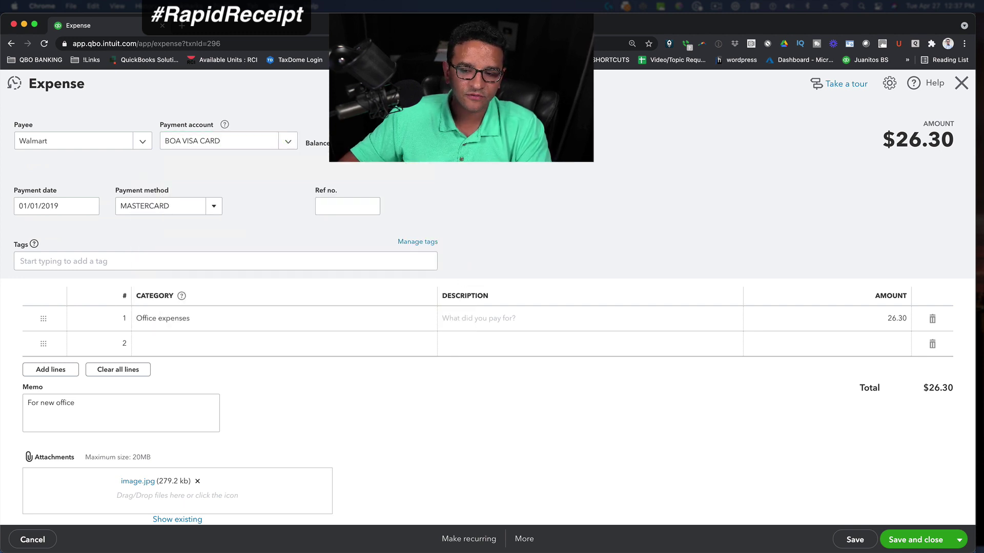
Check the Office expenses category, 'For new office' memo and attached receipt image.
left_click(193, 320)
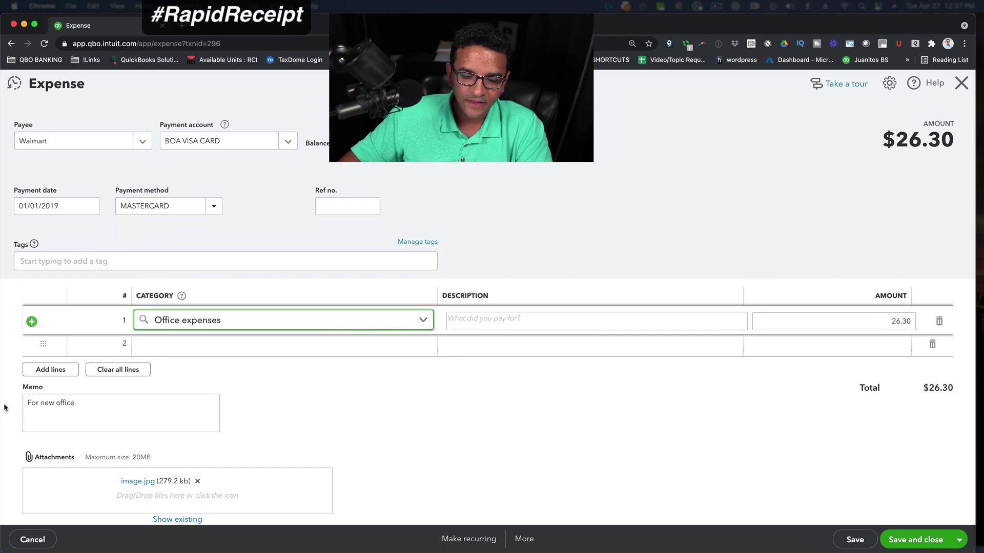
left_click(72, 426)
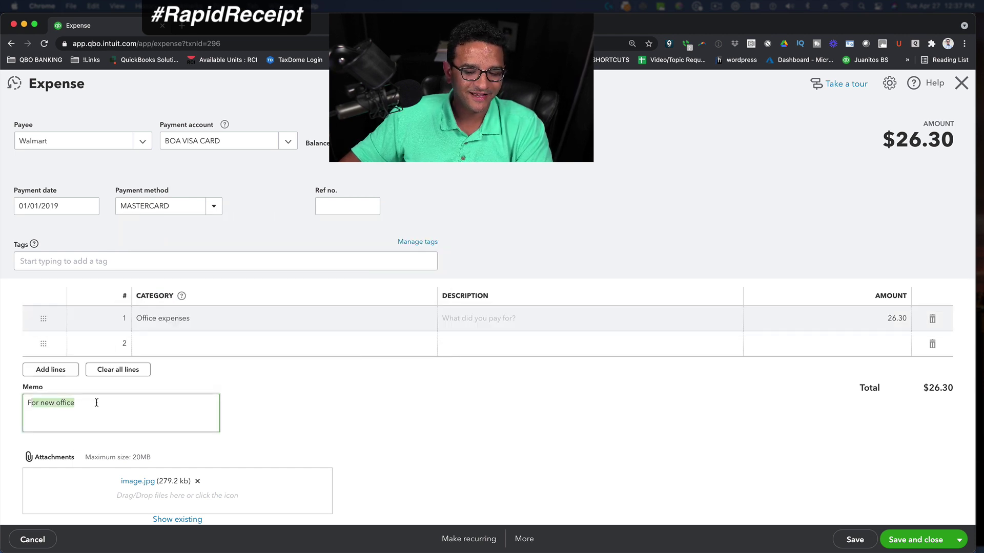
left_click(133, 482)
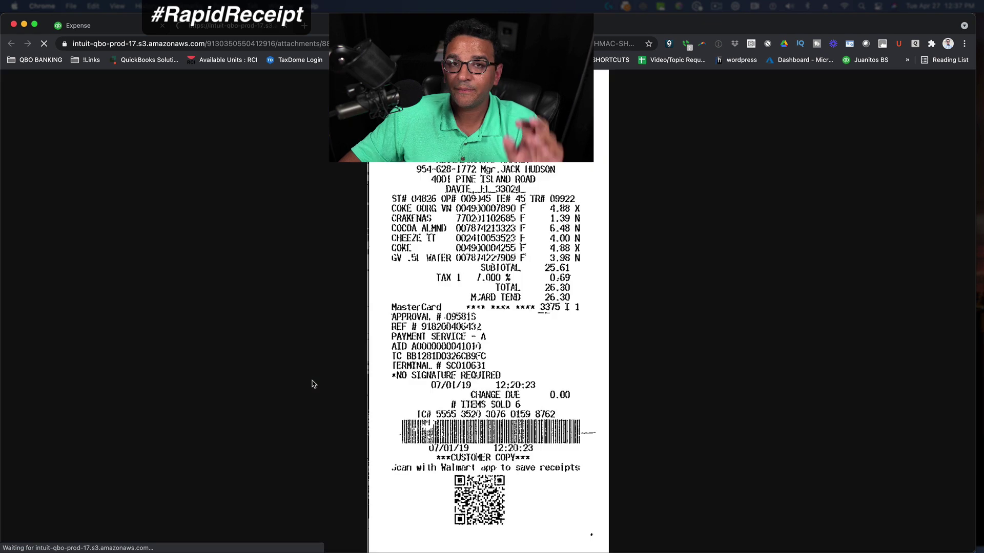
key("super+bracketleft")
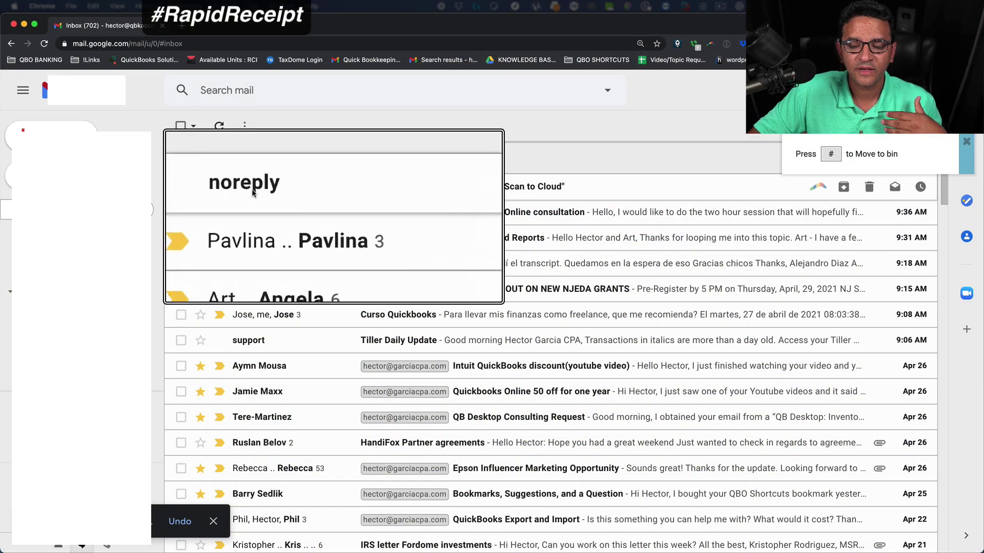
Open the noreply email 'Transfer file from Epson Connect Scan to Cloud' in the inbox.
mouse_move(248, 187)
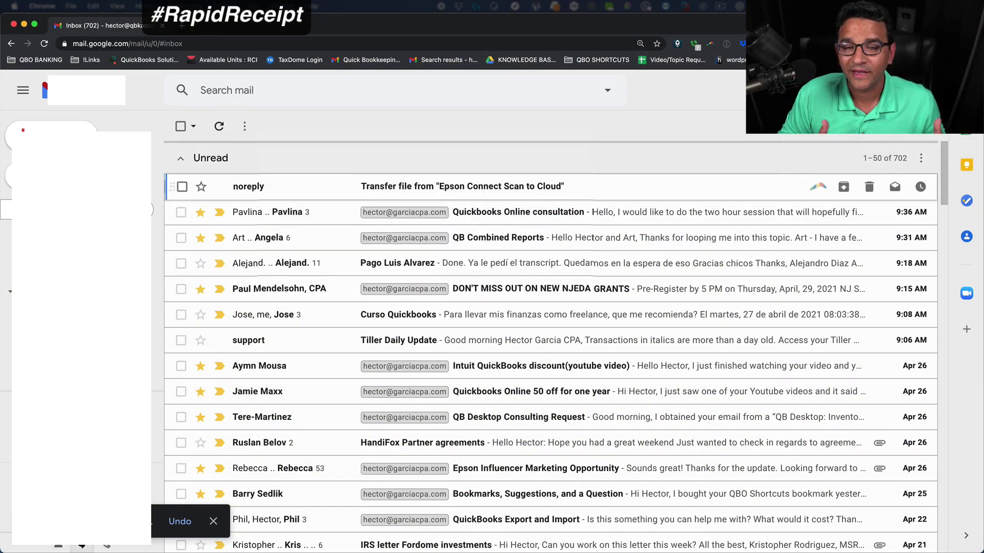
left_click(411, 191)
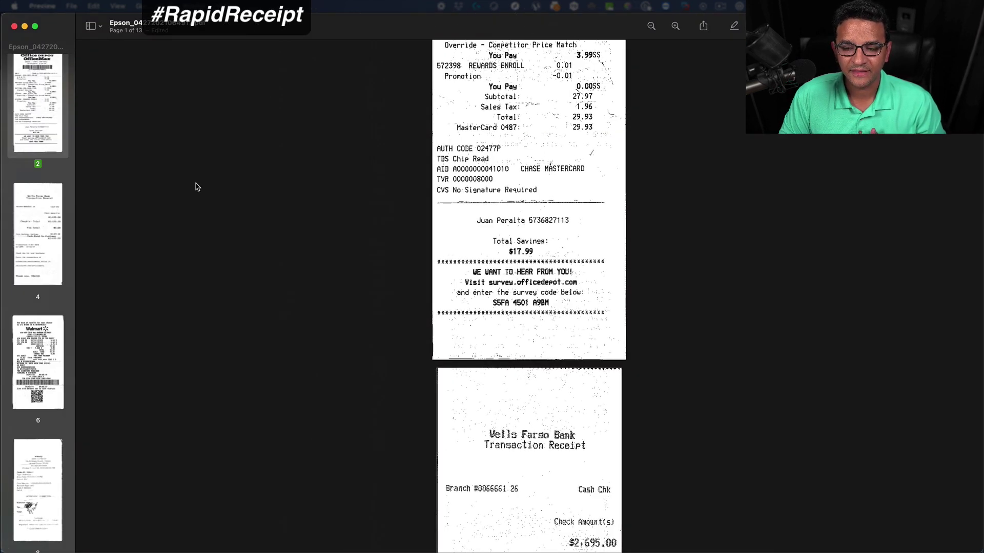
Scroll through all 13 pages of Epson_04272021064917.pdf to the final Walmart receipt.
scroll(40, 103, "up", 1)
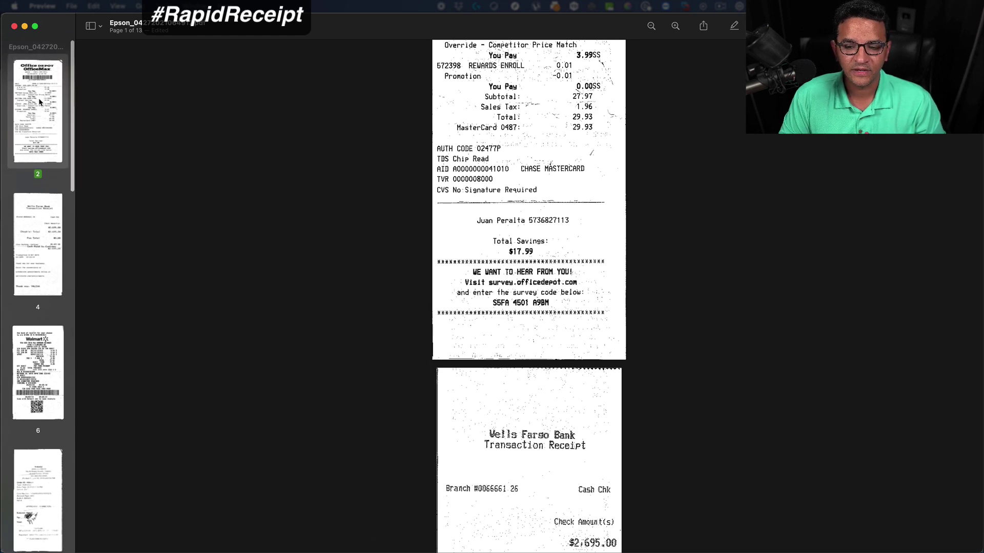
scroll(429, 250, "down", 15)
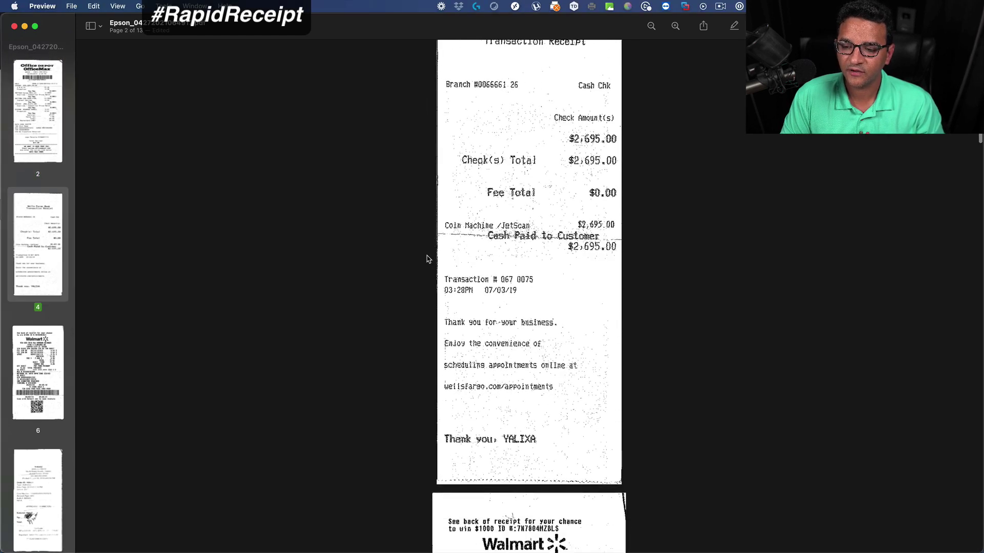
scroll(430, 260, "down", 20)
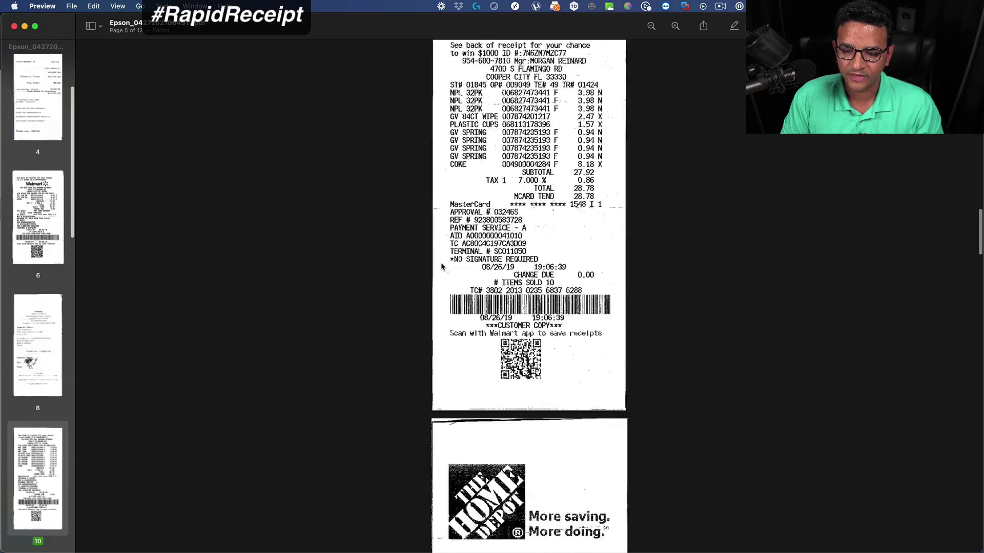
scroll(444, 265, "down", 20)
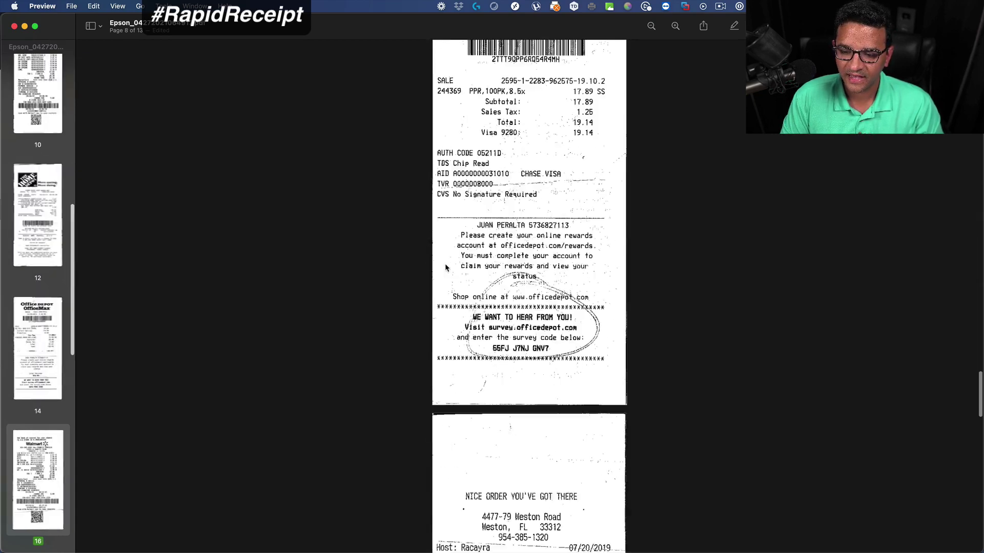
scroll(445, 266, "down", 20)
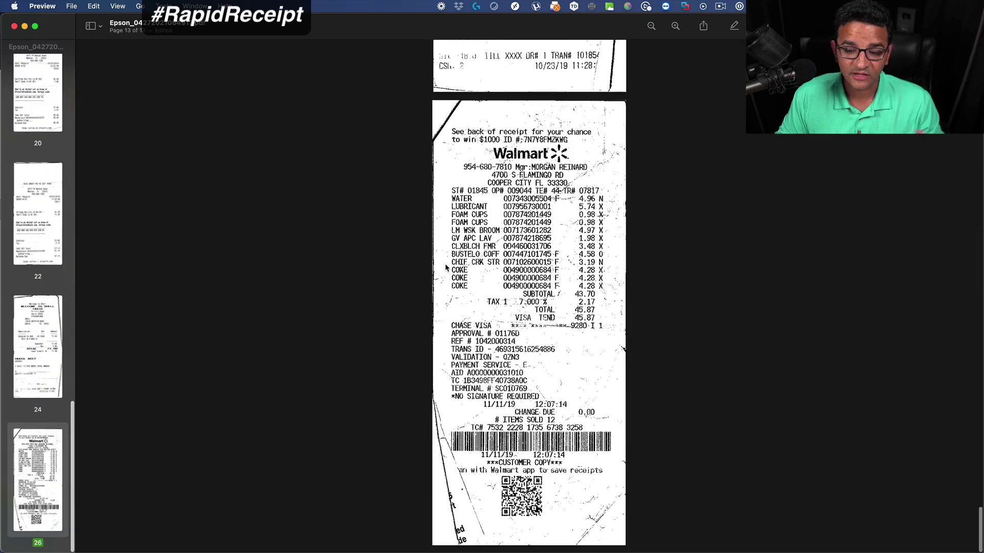
left_click(720, 6)
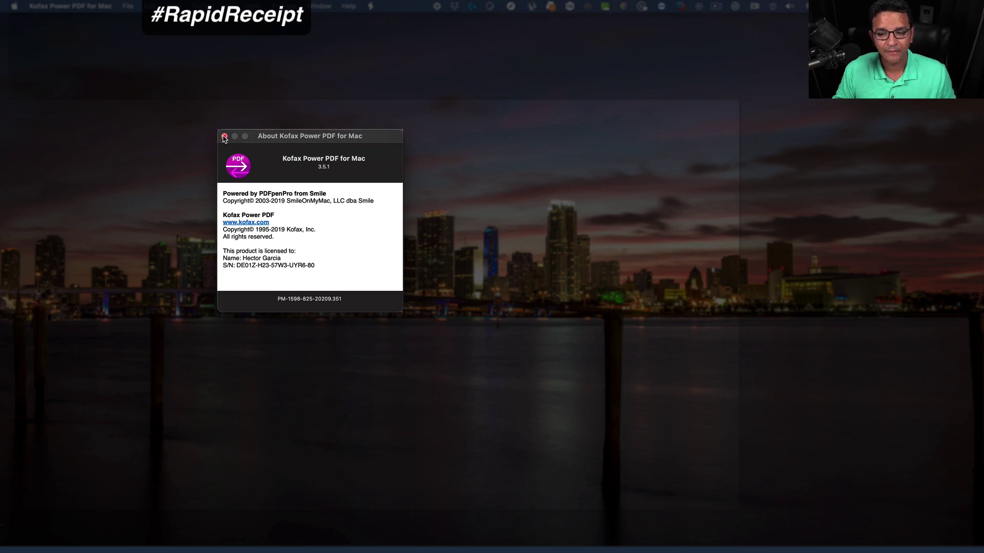
Open Epson_04272021064917.pdf from File > Open Recent.
left_click(224, 136)
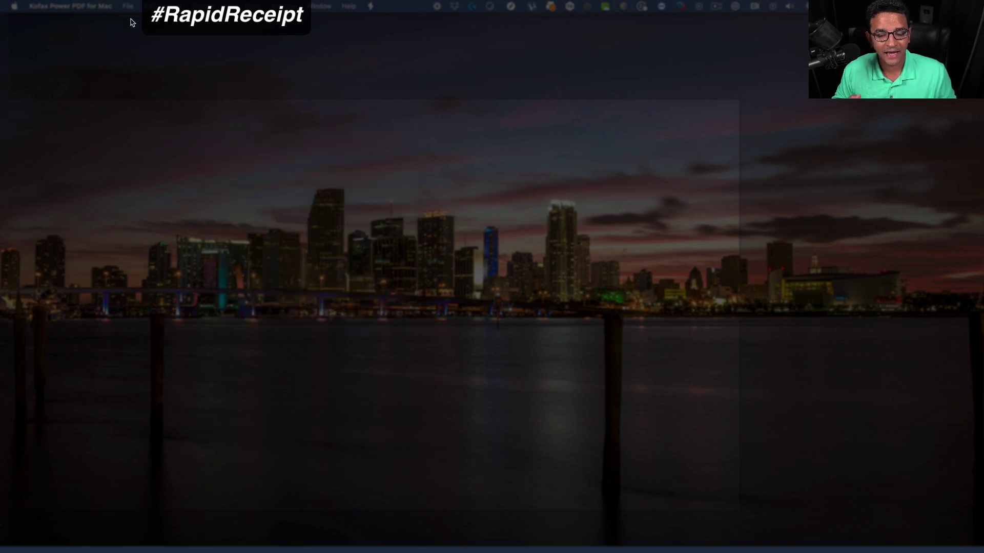
left_click(134, 4)
mouse_move(147, 48)
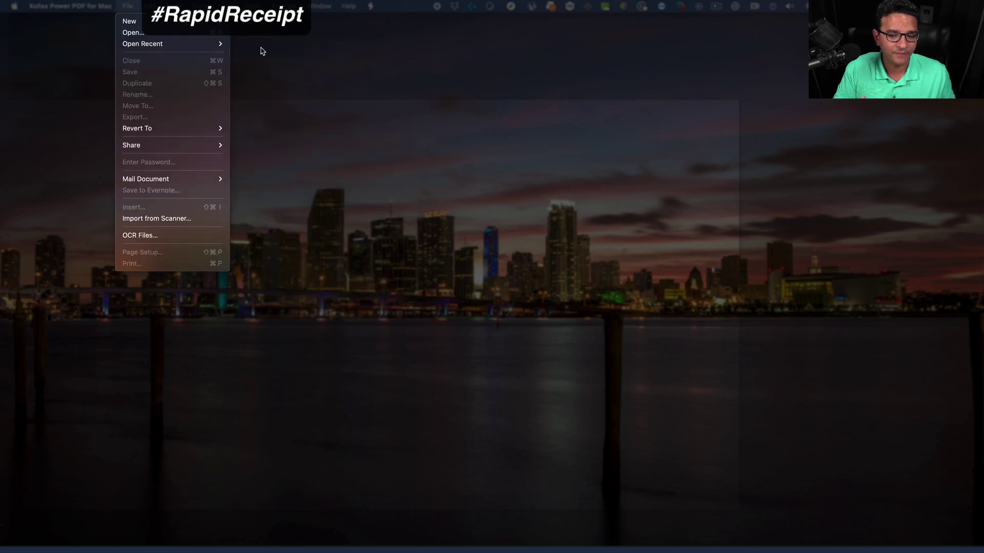
left_click(265, 46)
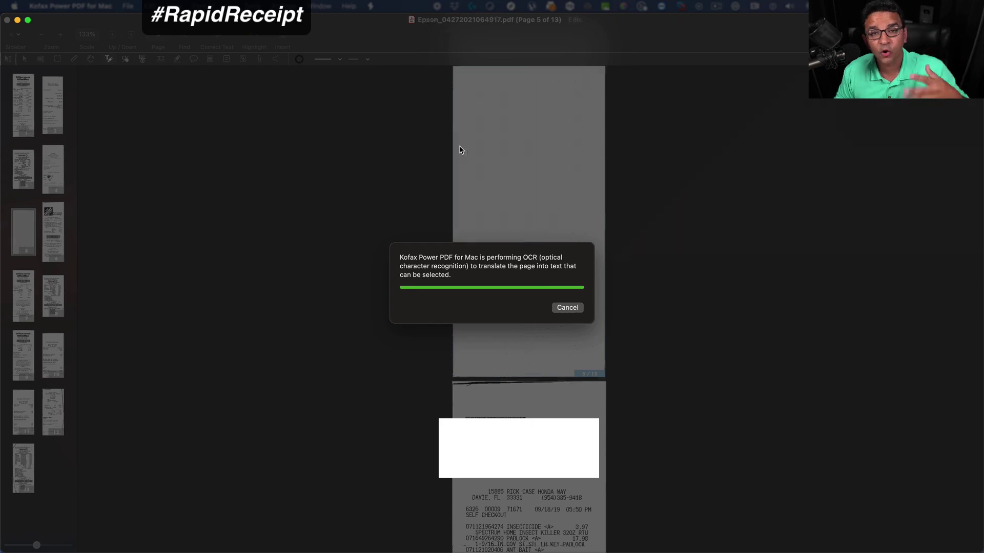
Run text recognition on receipt pages 3, 4 and 5.
left_click(30, 165)
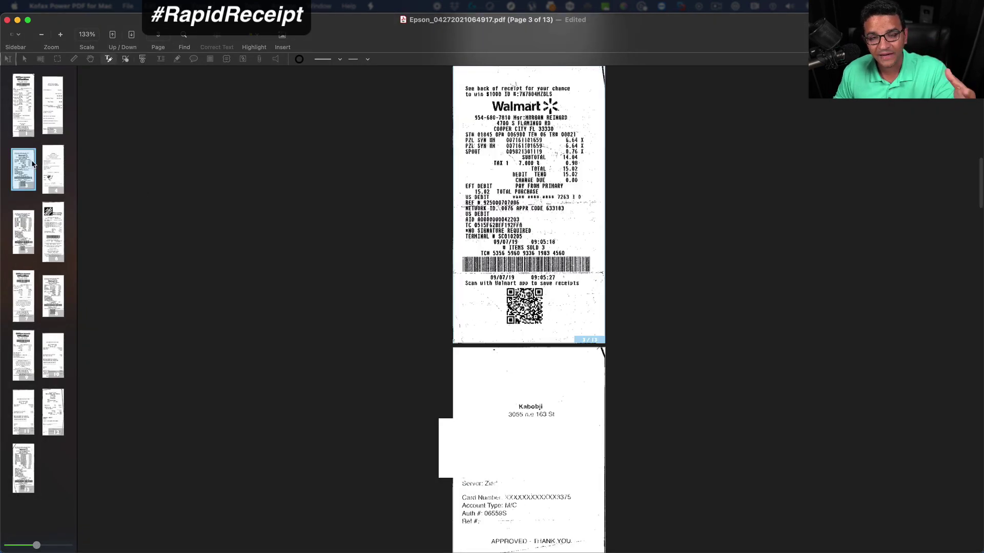
left_click(536, 156)
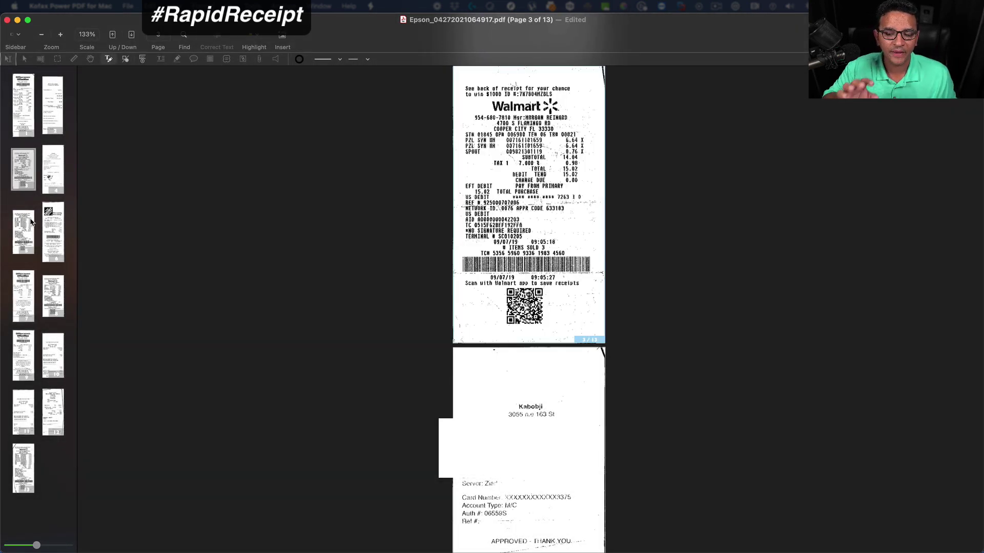
left_click(30, 222)
left_click(521, 183)
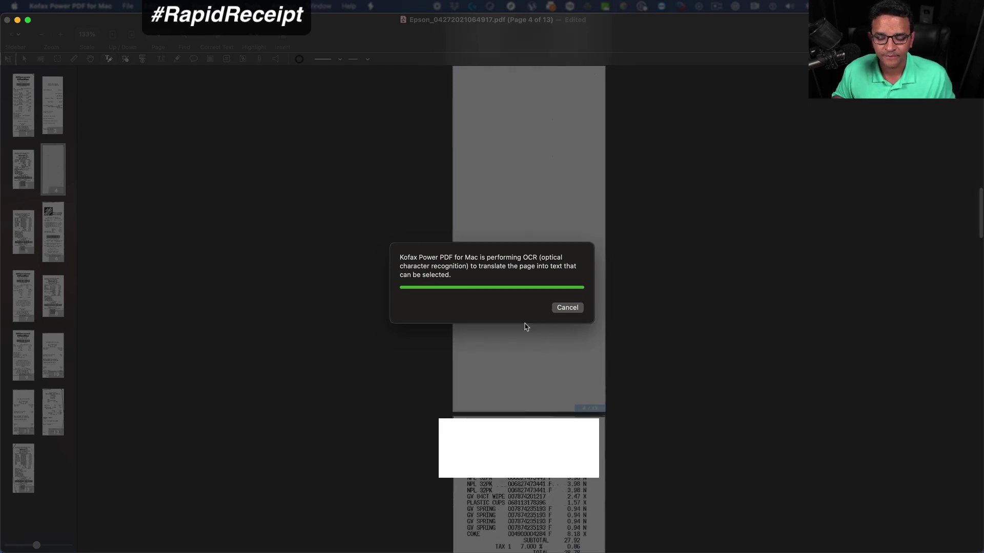
scroll(540, 400, "down", 5)
scroll(540, 397, "down", 1)
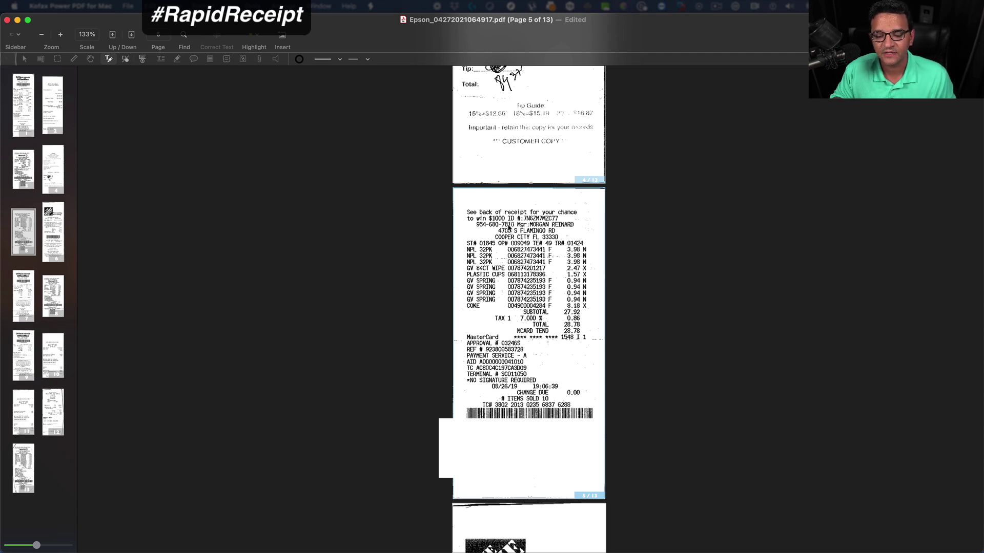
Copy the store manager's name from the page 5 receipt, then close the PDF.
left_click_drag(512, 249, 577, 343)
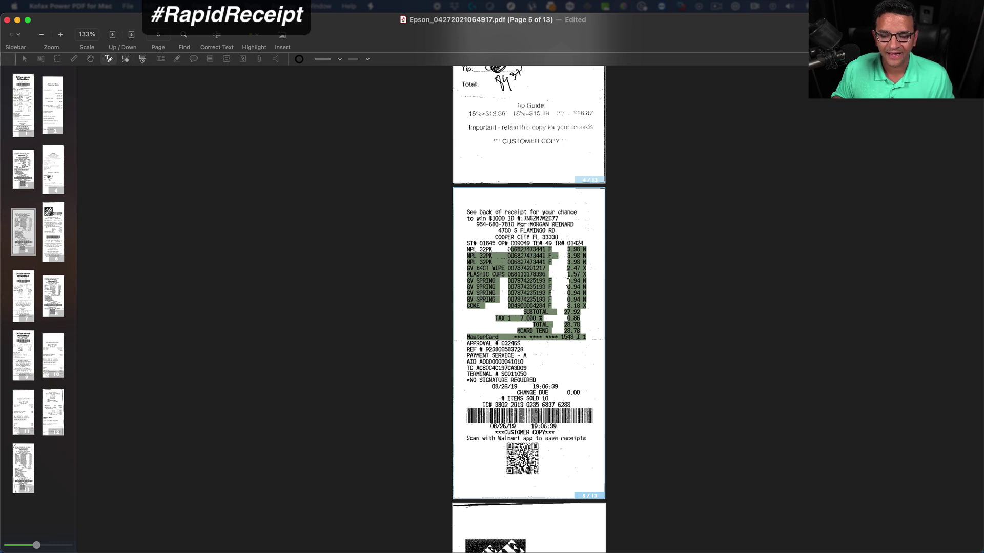
left_click(553, 239)
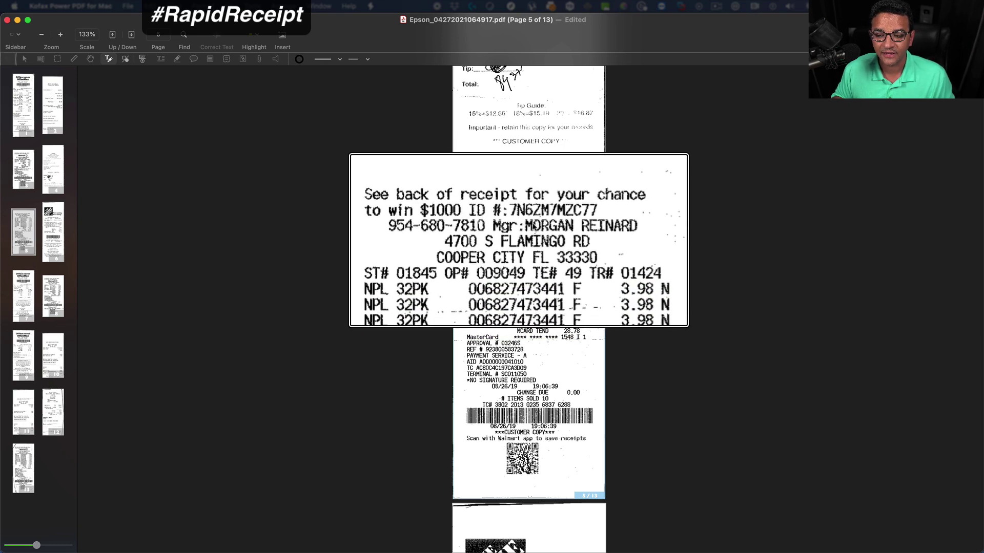
left_click_drag(508, 225, 579, 228)
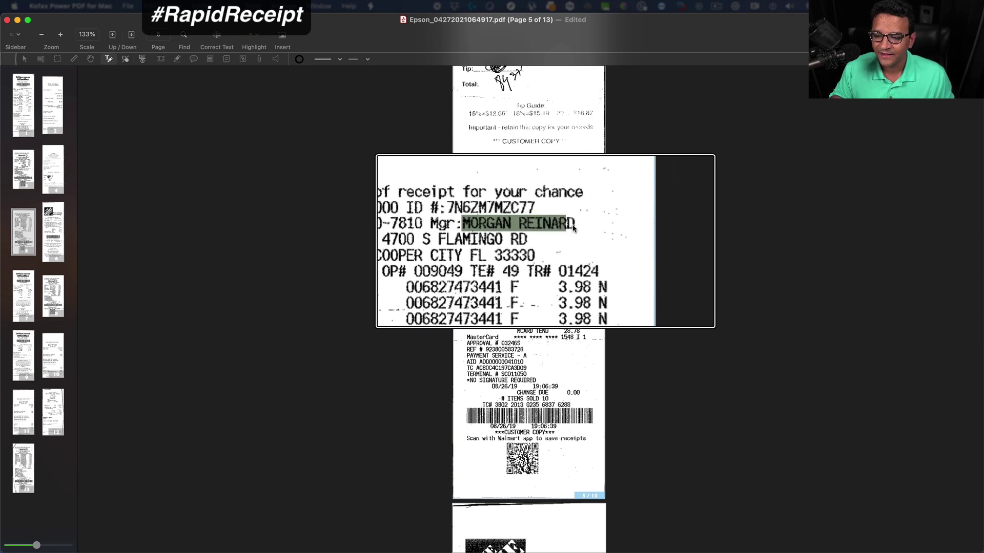
right_click(556, 227)
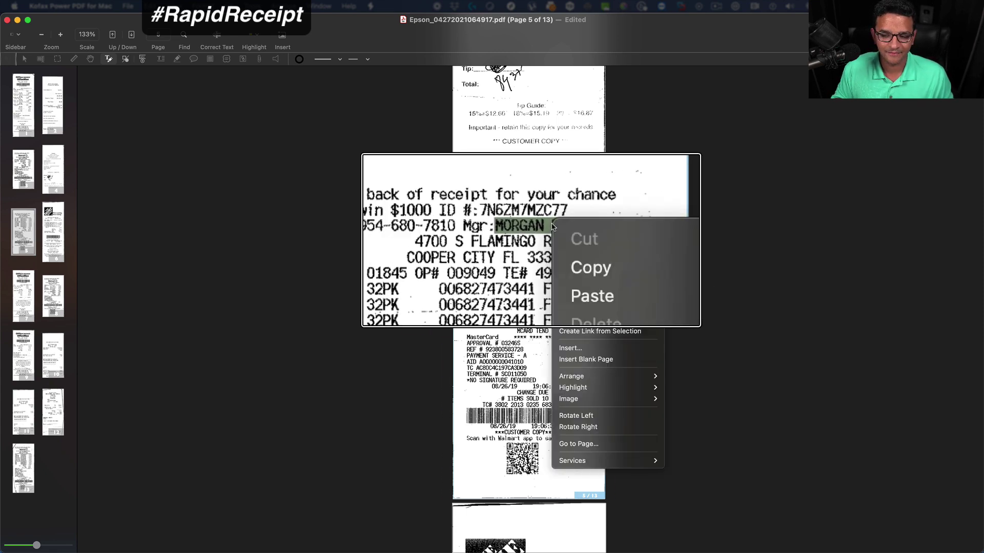
left_click(568, 245)
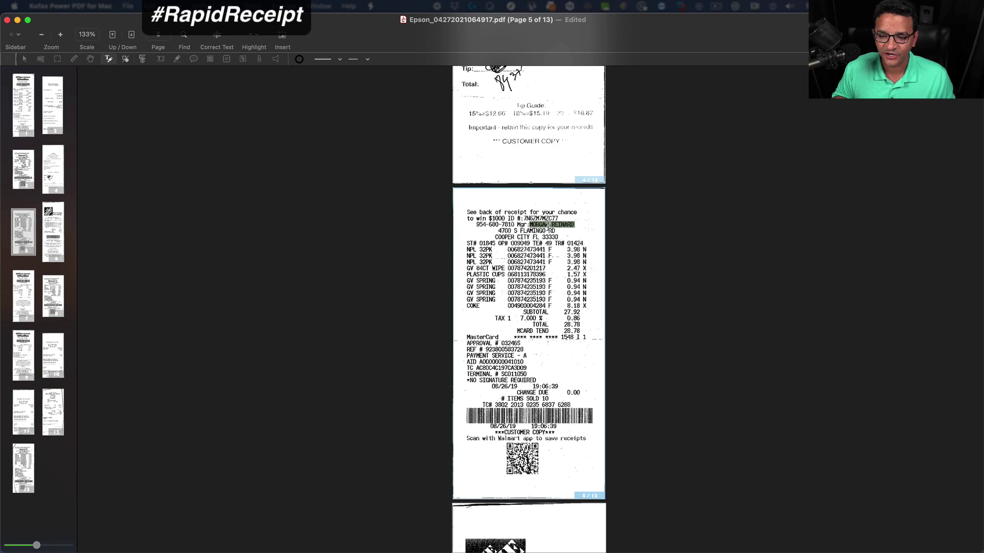
left_click(7, 20)
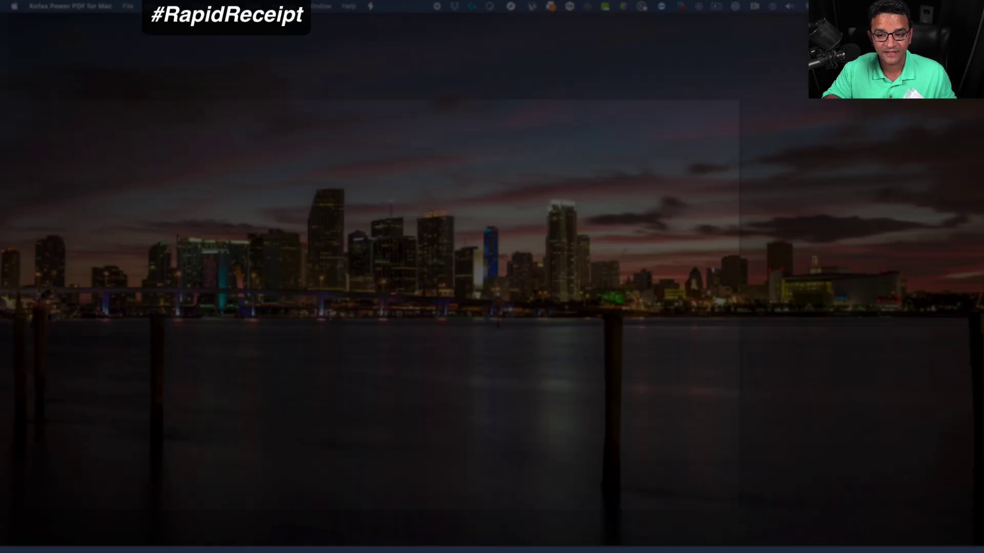
In a new Finder window, search for the pasted manager's name and select Epson_04272021064917.pdf.
key("super+n")
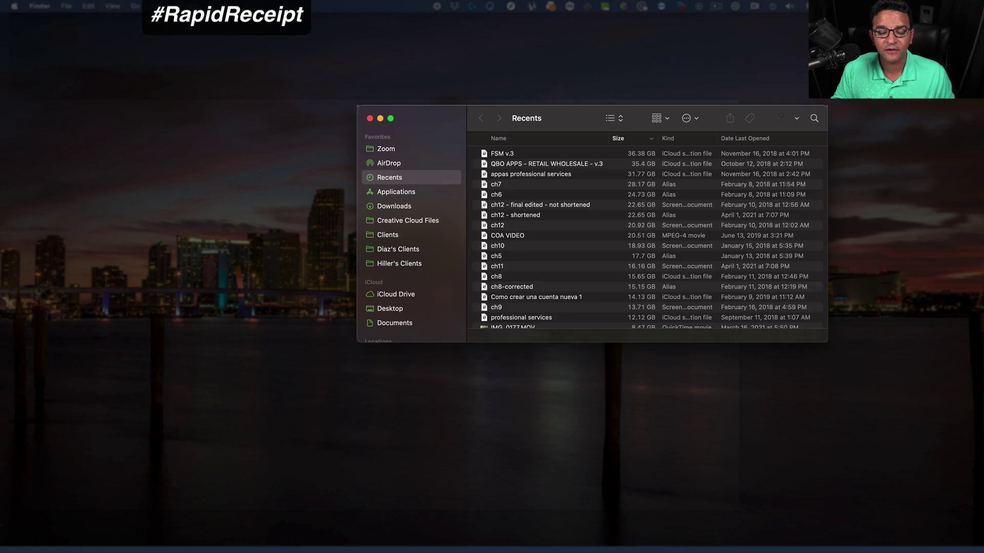
left_click_drag(437, 114, 201, 81)
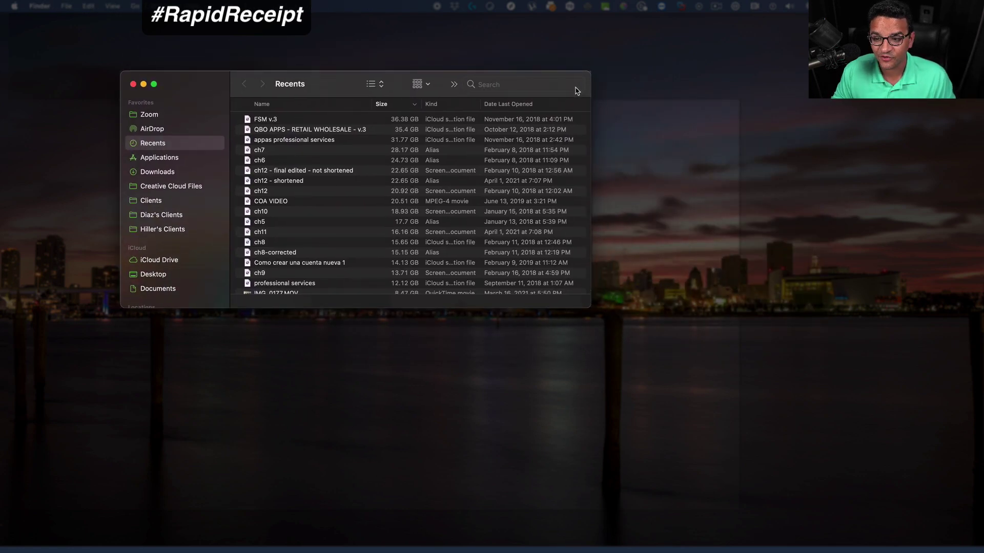
left_click(498, 86)
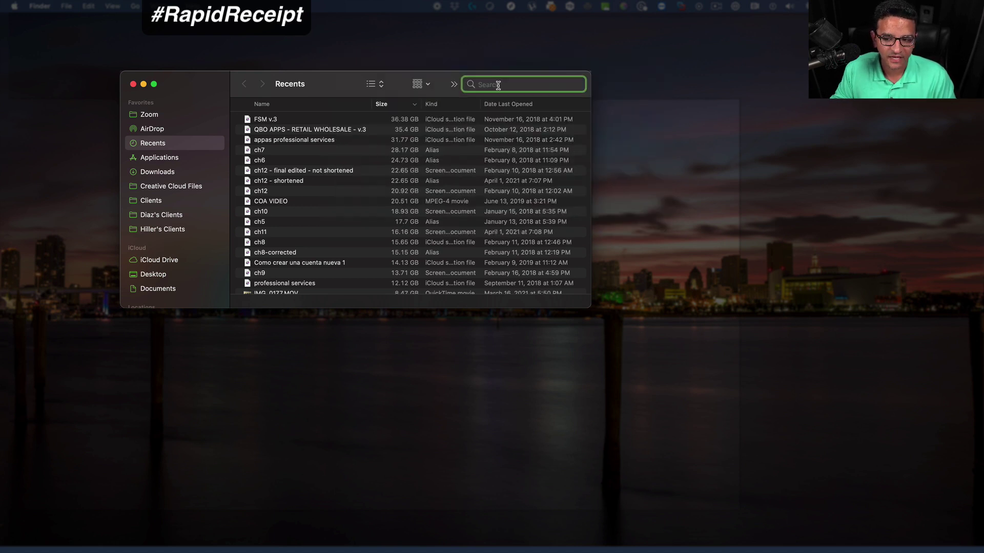
right_click(498, 85)
left_click(517, 114)
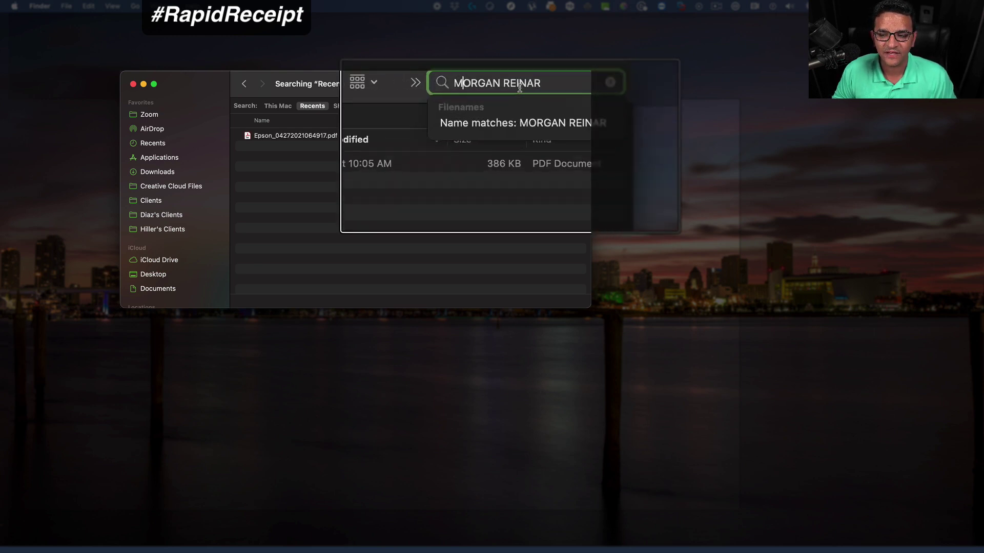
left_click(280, 140)
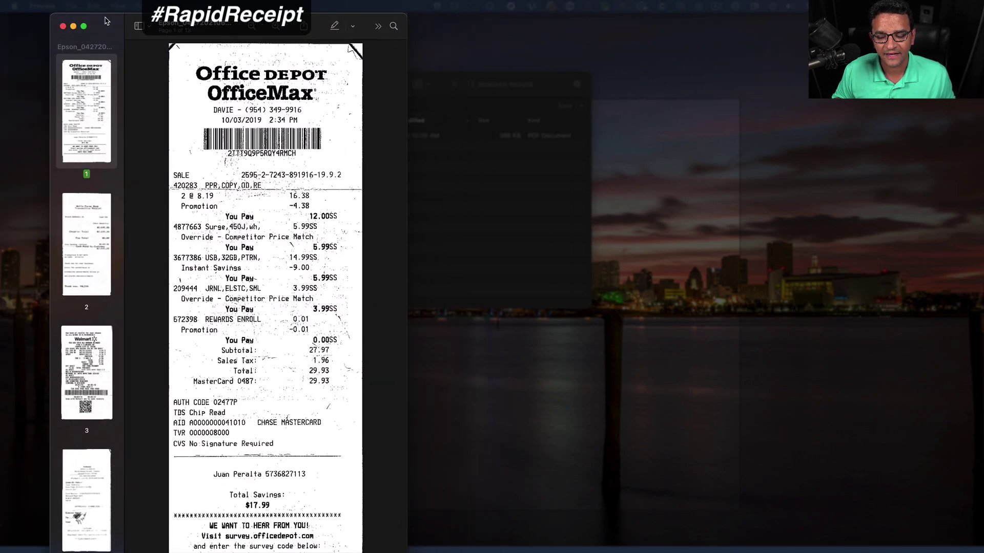
Search Epson_04272021064917.pdf in Preview for the pasted manager's name, hitting pages 3 and 5.
scroll(385, 238, "down", 10)
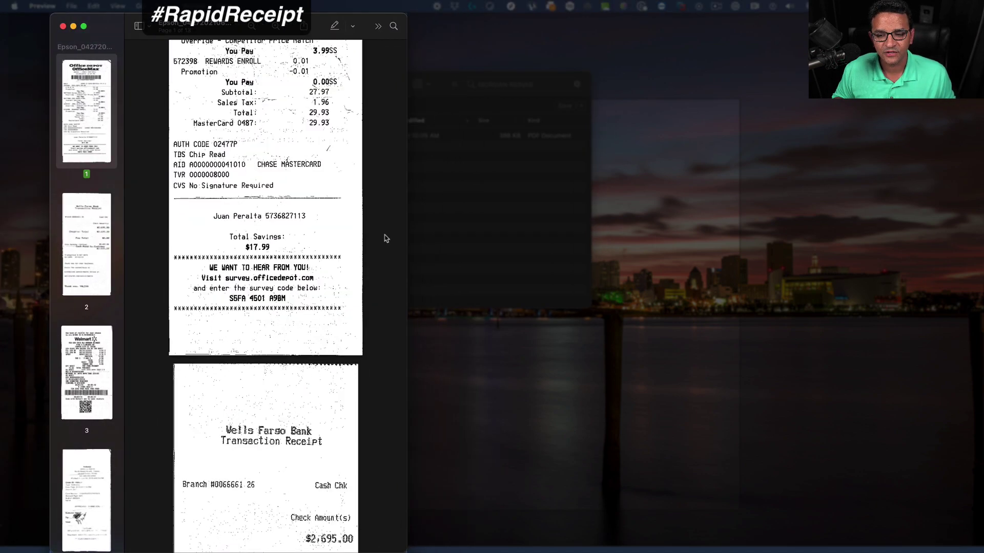
left_click_drag(408, 232, 548, 231)
scroll(94, 248, "down", 10)
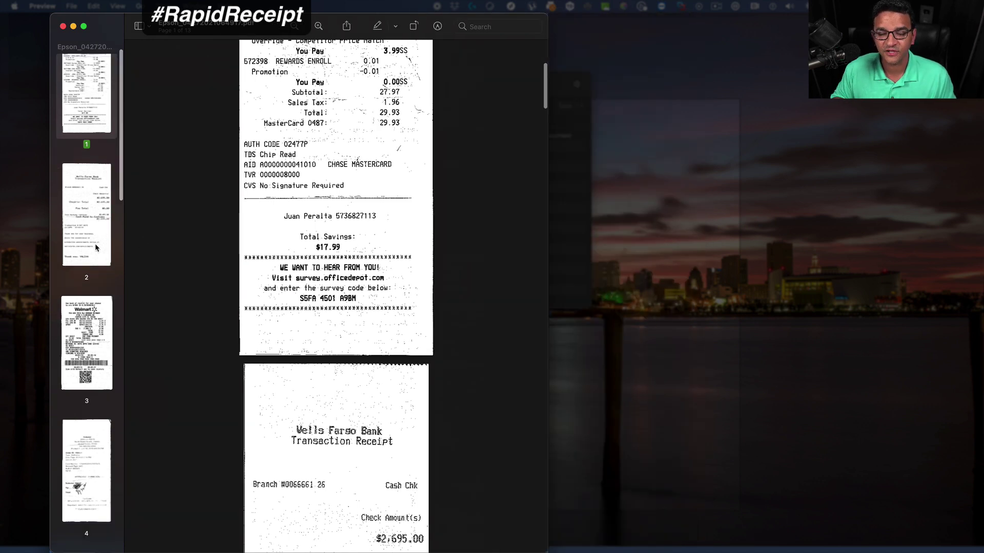
scroll(93, 248, "up", 5)
left_click(480, 26)
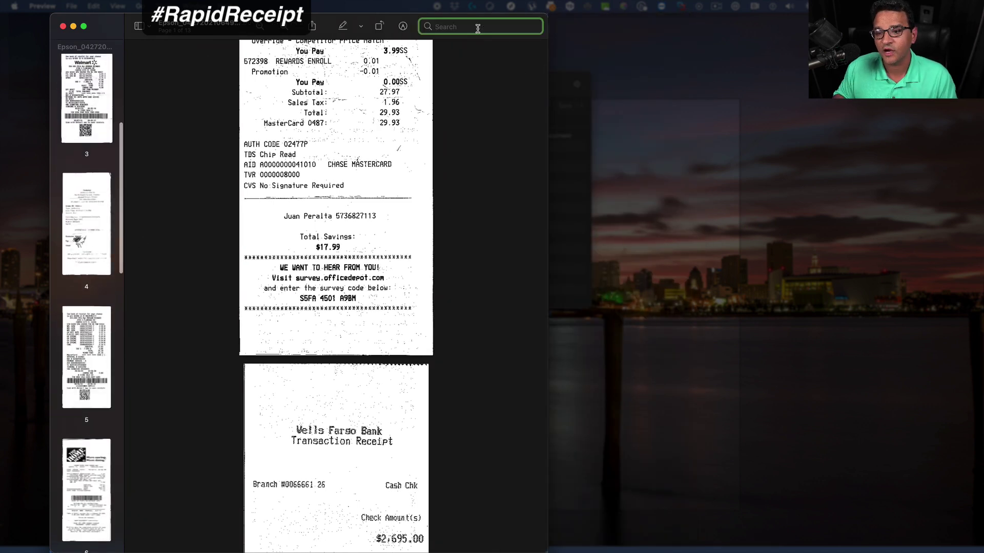
right_click(481, 27)
left_click(495, 55)
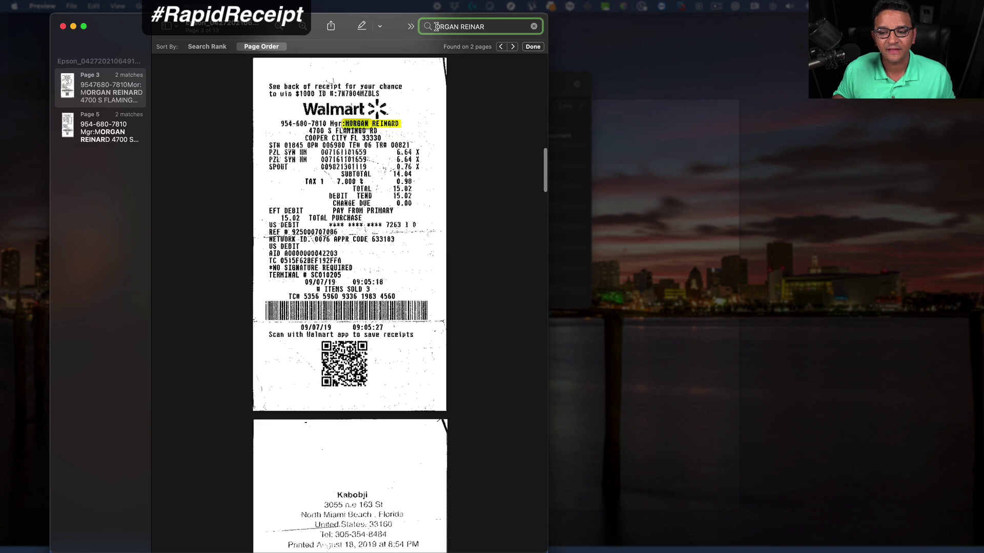